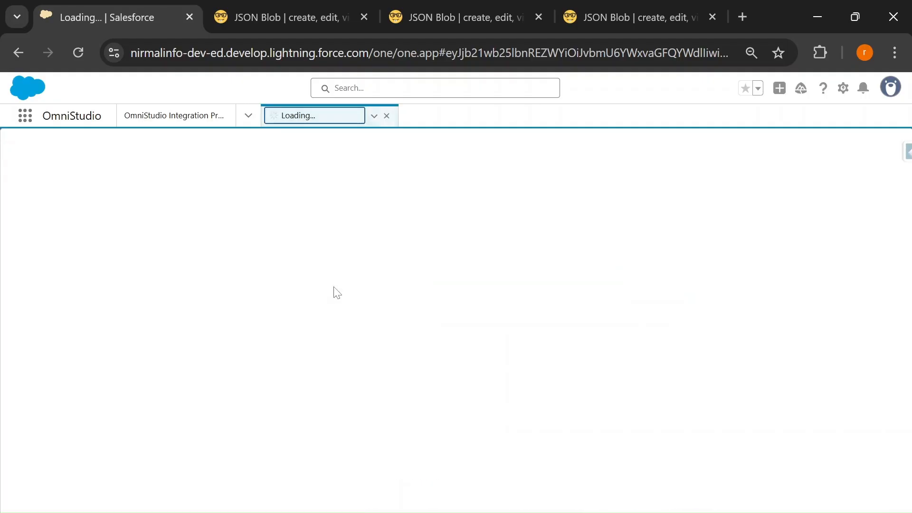
Step: Switch to the first JSON Blob page and copy the entire SFIClouds JSON
left_click(288, 5)
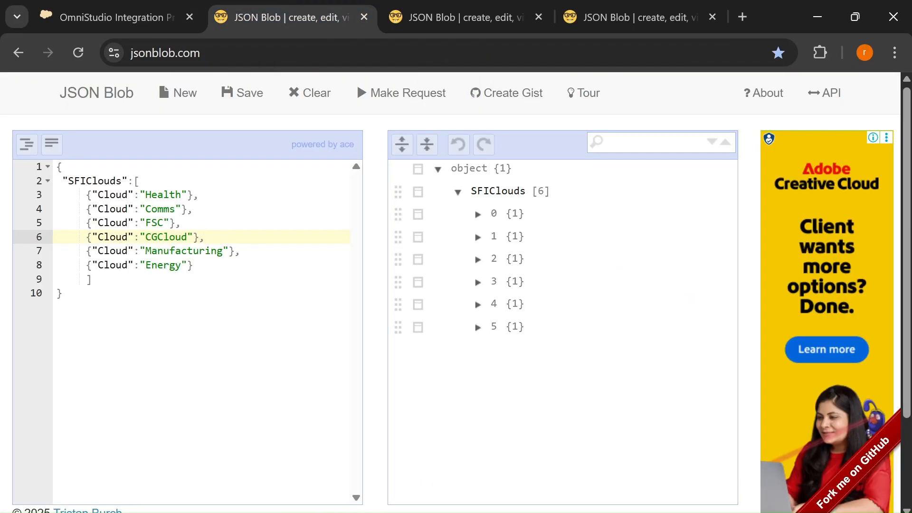
left_click(67, 294)
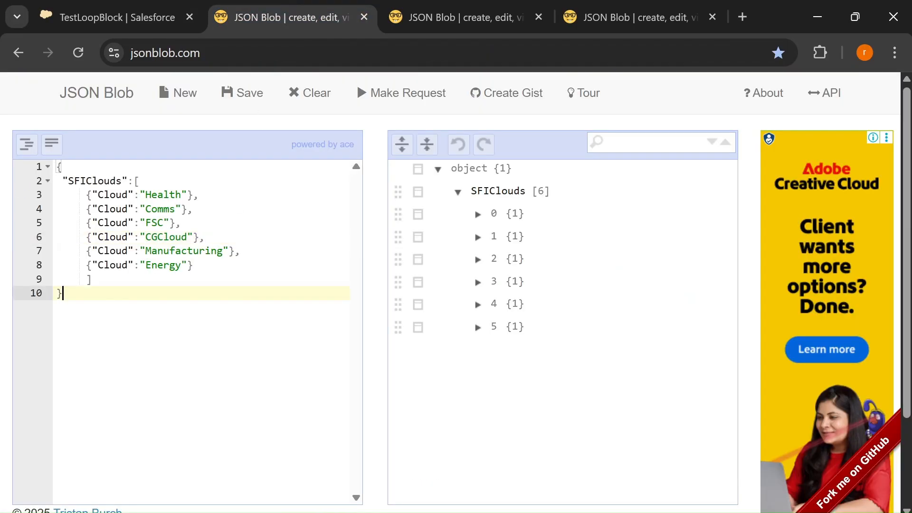
double_click(68, 181)
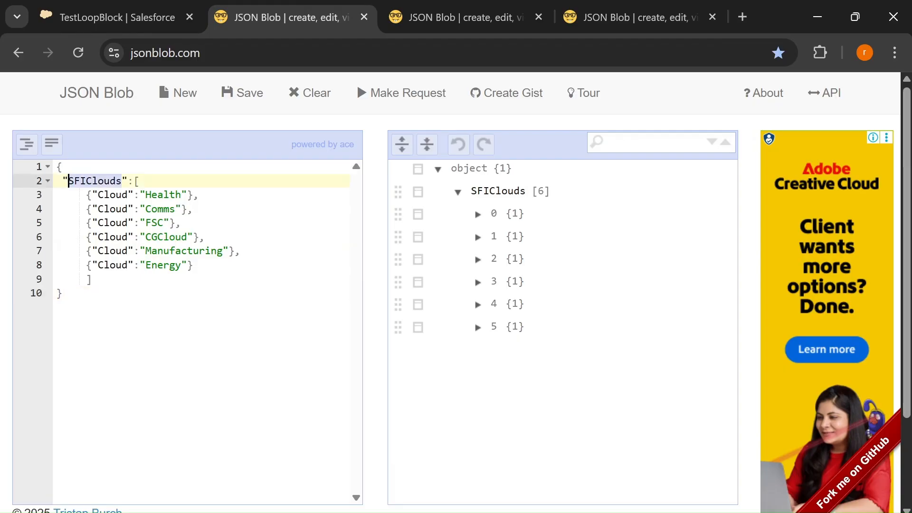
double_click(125, 195)
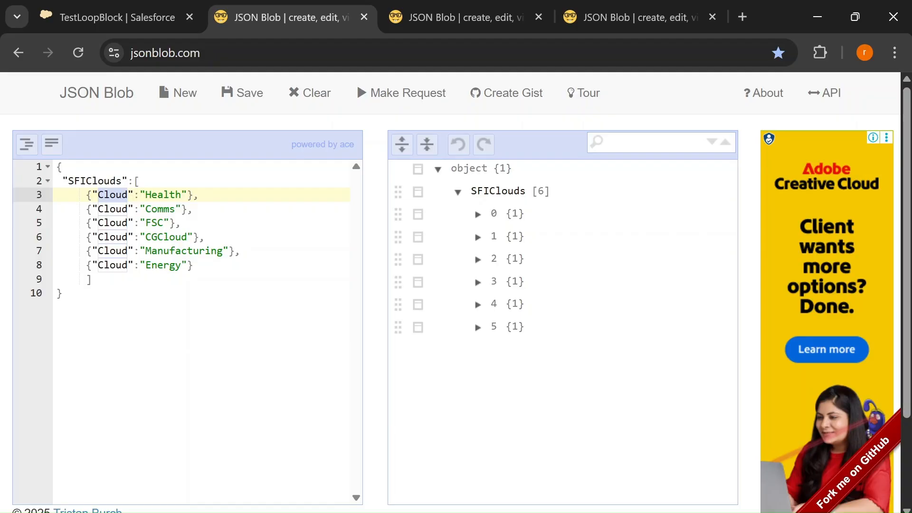
left_click(63, 293)
key("ctrl+a")
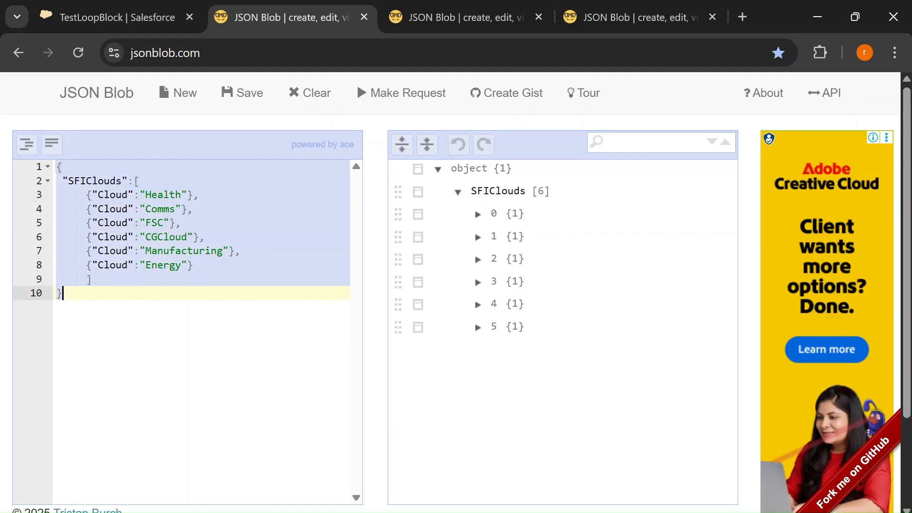
Step: Return to the TestLoopBlock procedure in Salesforce, add a Loop Block below Procedure Configuration and name it LBTest
left_click(114, 10)
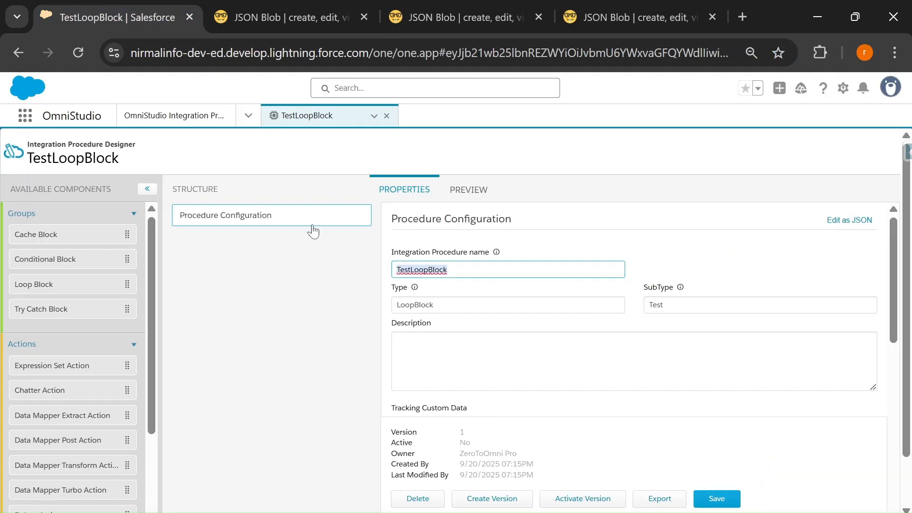
left_click_drag(19, 287, 192, 251)
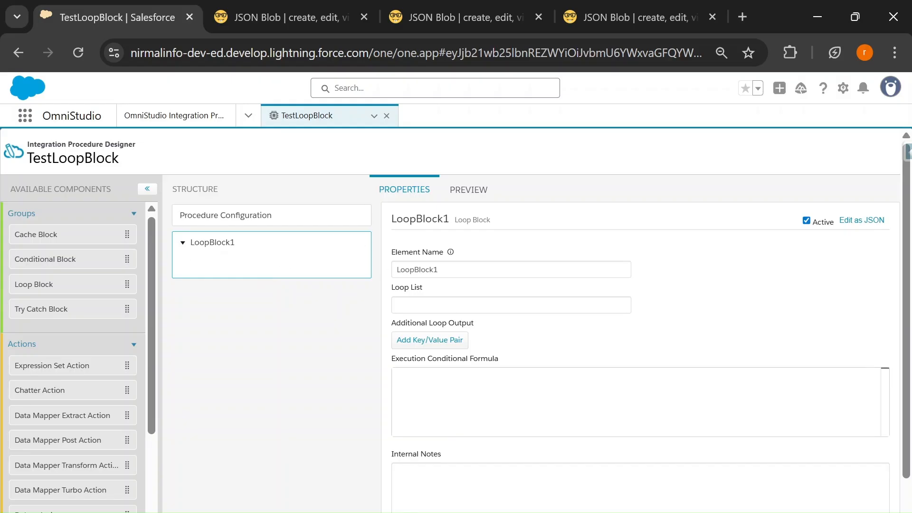
left_click_drag(446, 270, 379, 270)
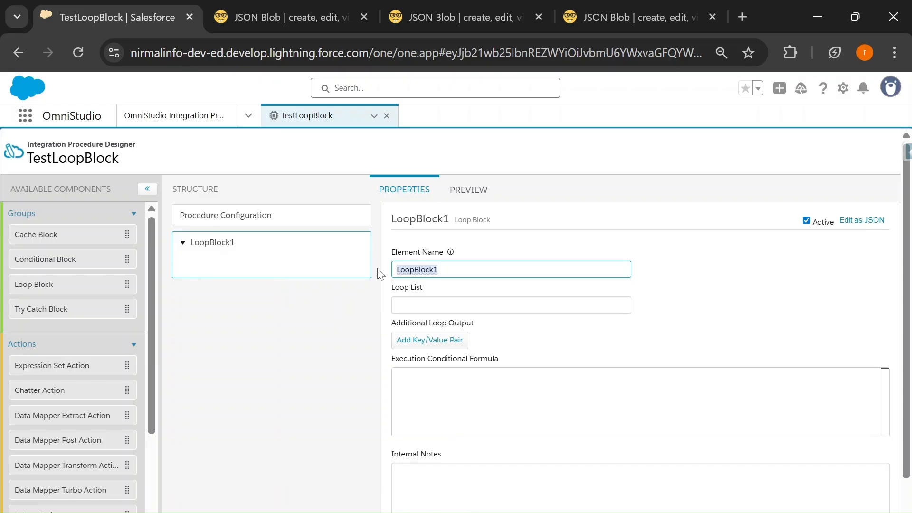
type("LB")
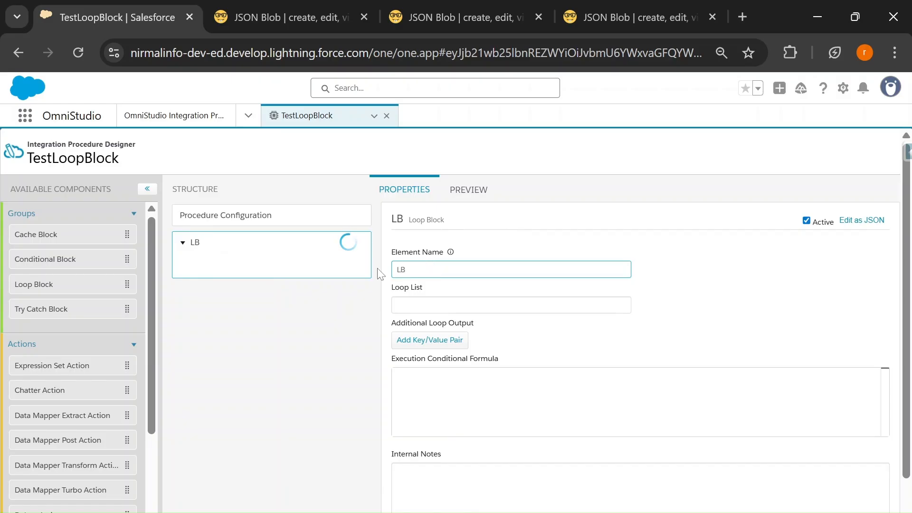
type("Test")
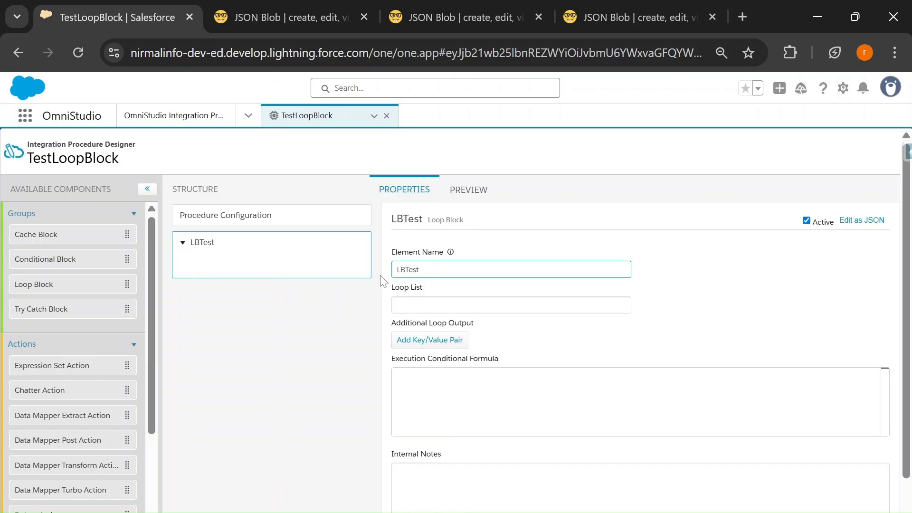
left_click(398, 305)
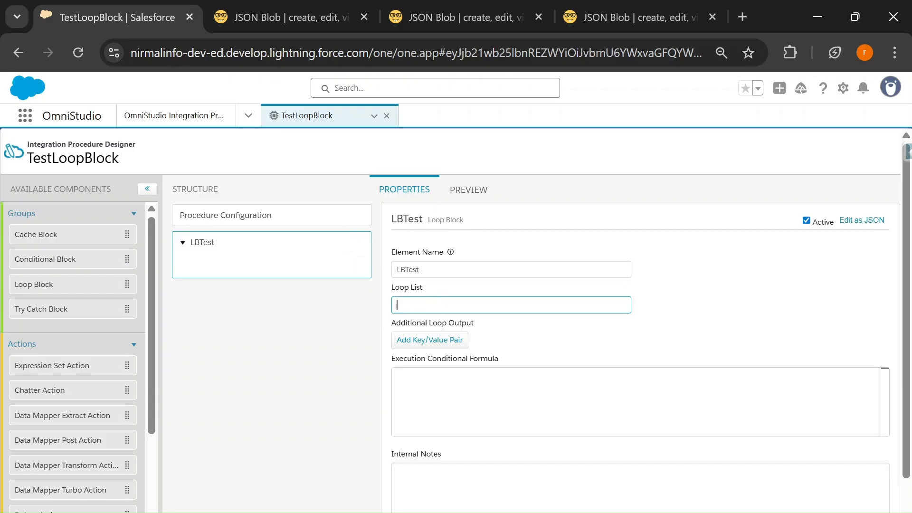
left_click(471, 190)
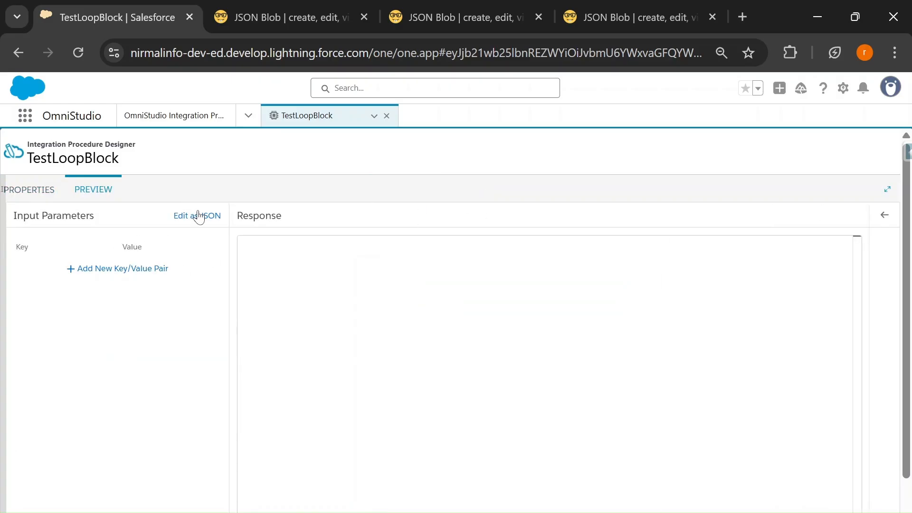
left_click(197, 216)
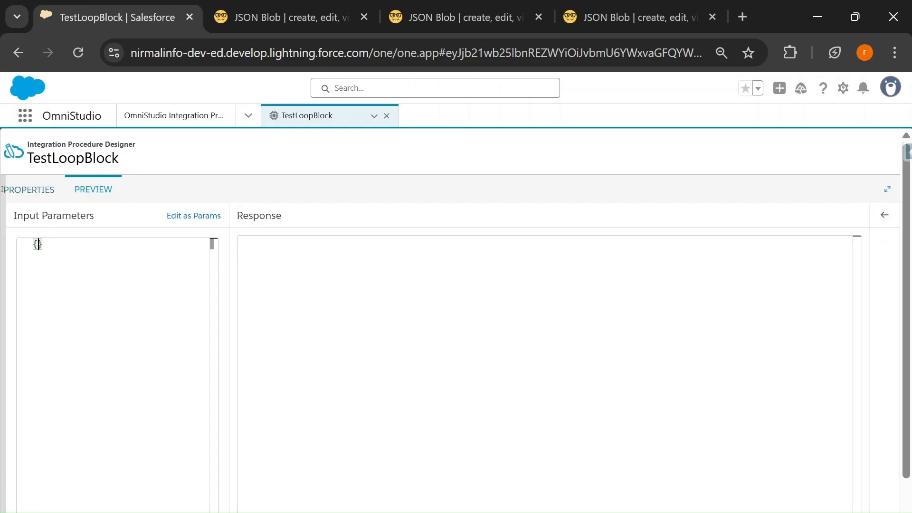
left_click(82, 50)
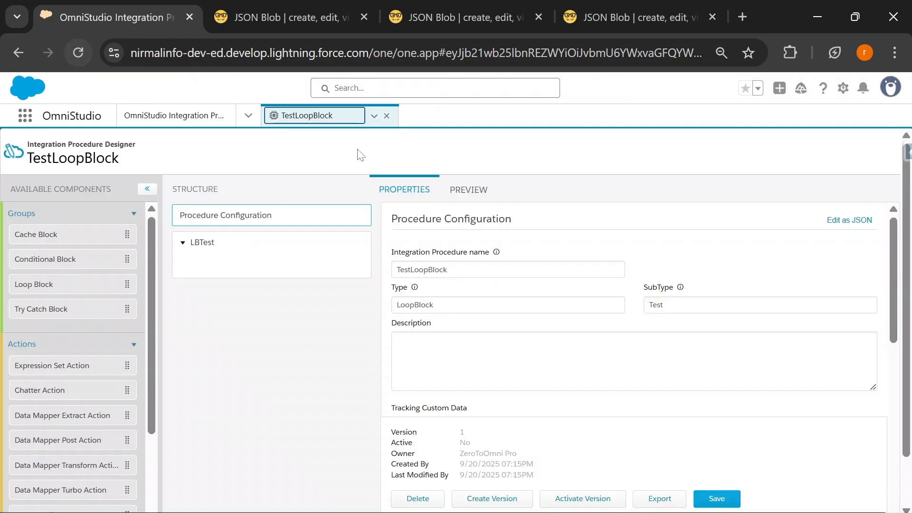
Step: Edit the preview's input parameters as JSON and replace the empty object with the copied SFIClouds JSON
left_click(469, 190)
left_click(195, 217)
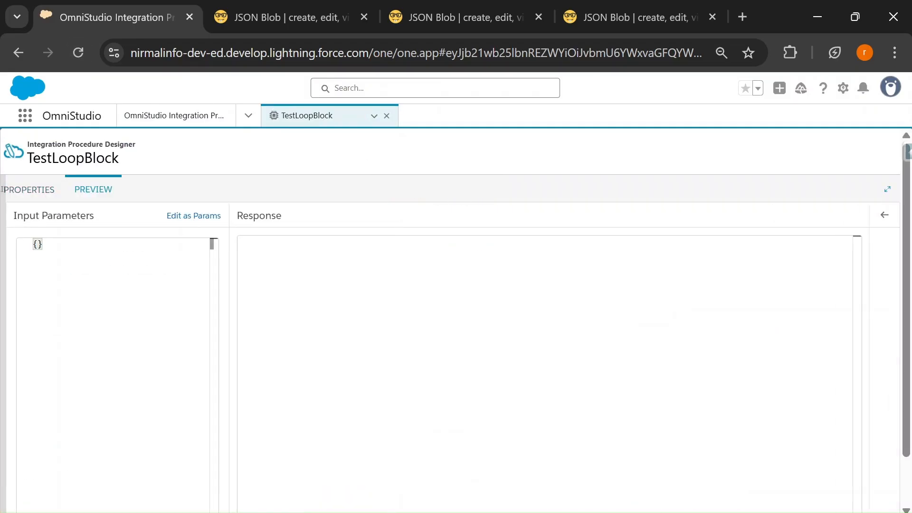
key("BackSpace")
key("BackSpace")
type("{     \"SFIClouds\": [         {             \"Cloud\": \"Health\"         },         {             \"Cloud\": \"Comms\"         },         {             \"Cloud\": \"FSC\"         },         {             \"Cloud\": \"CGCloud\"         },         {             \"Cloud\": \"Manufacturing\"         },         {             \"Cloud\": \"Energy\"         }     ] }")
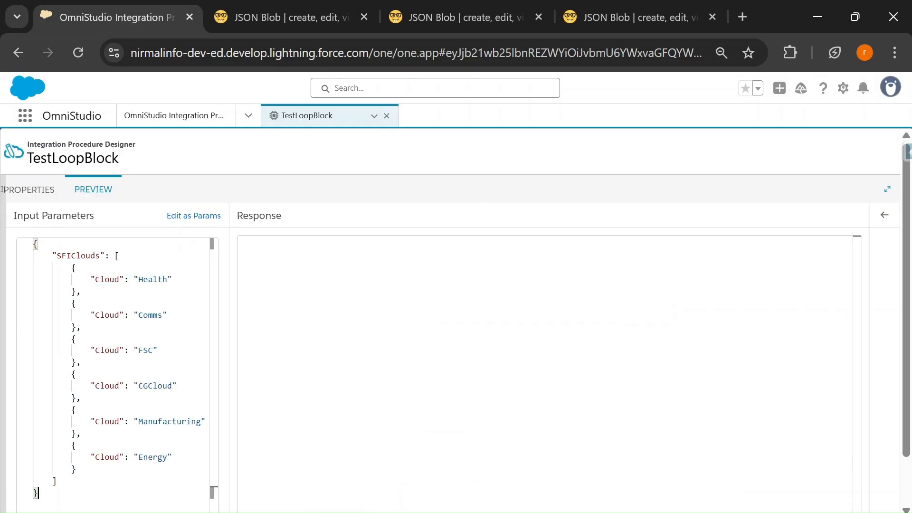
left_click(264, 22)
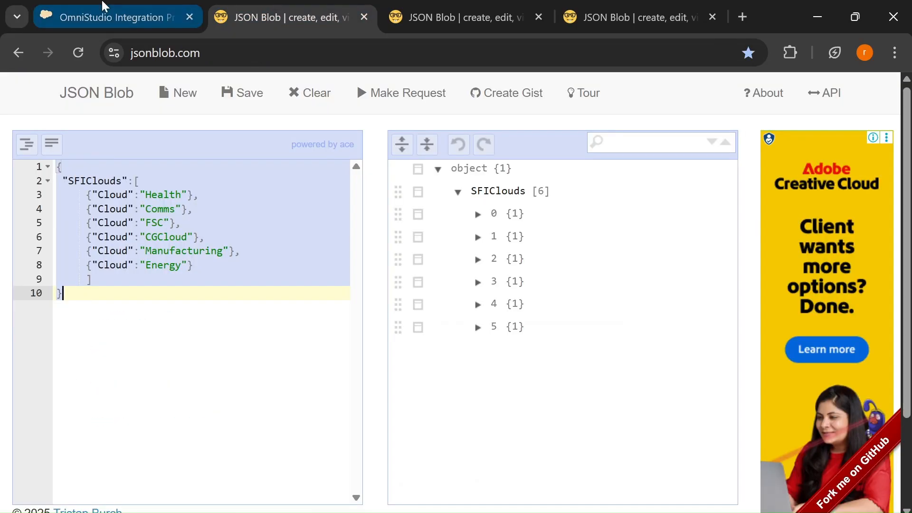
left_click(109, 17)
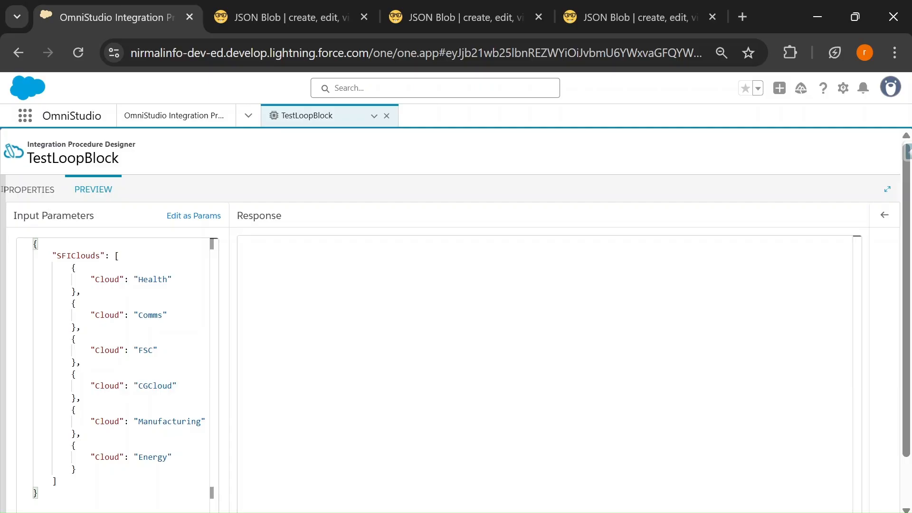
double_click(100, 256)
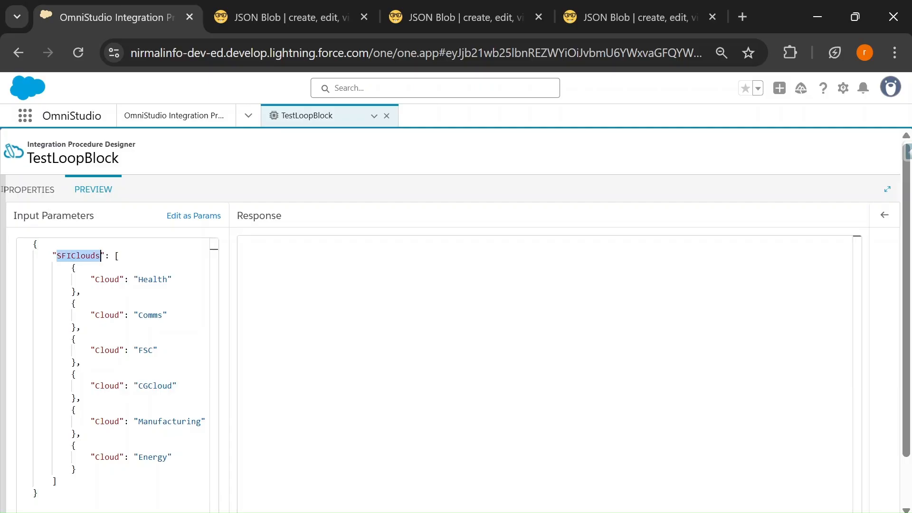
double_click(117, 256)
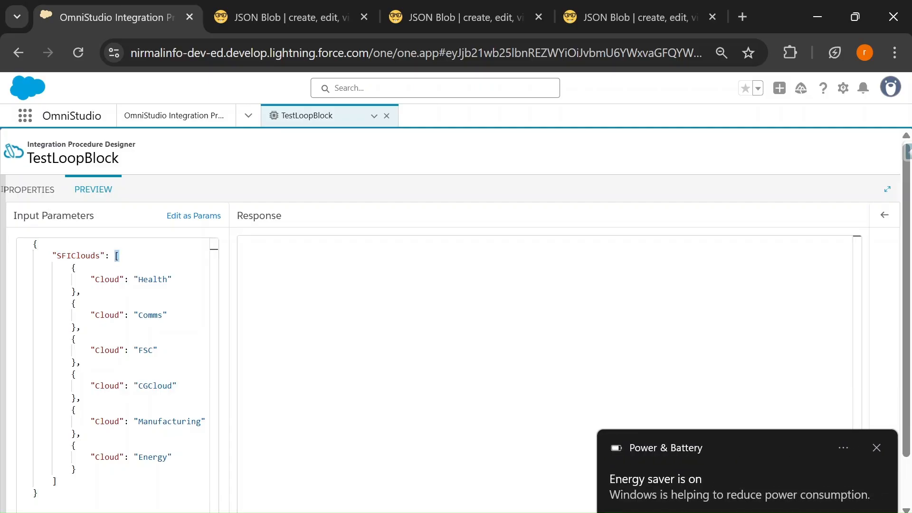
left_click(878, 449)
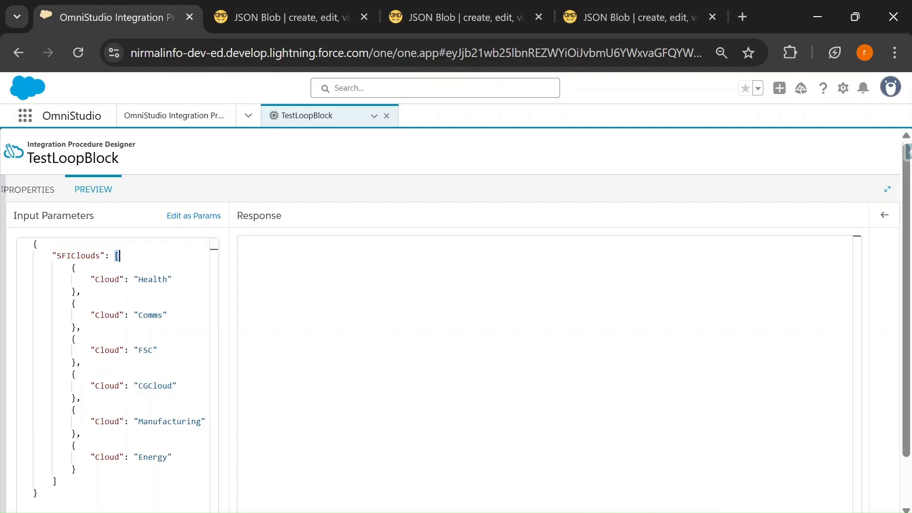
key("XF86MonBrightnessUp")
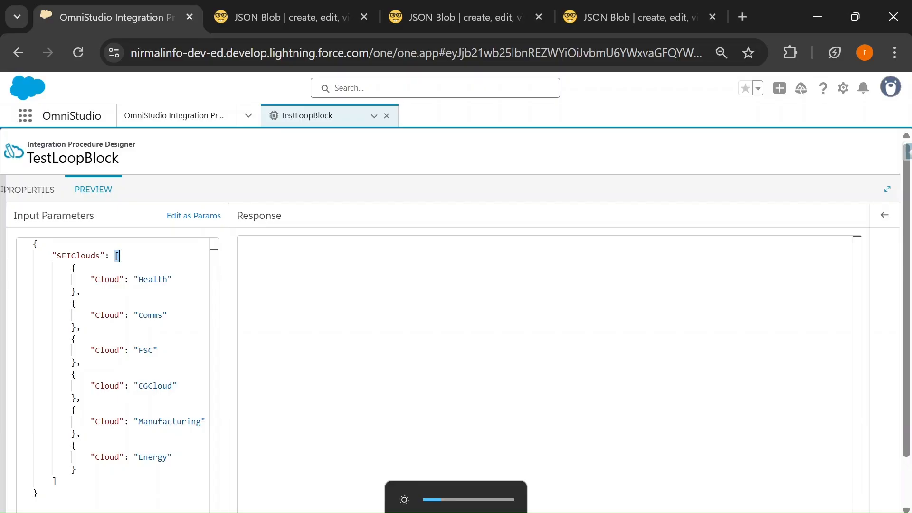
Step: Copy the array name SFIClouds from the preview input and set it as the Loop List of LBTest
double_click(79, 256)
key("ctrl+c")
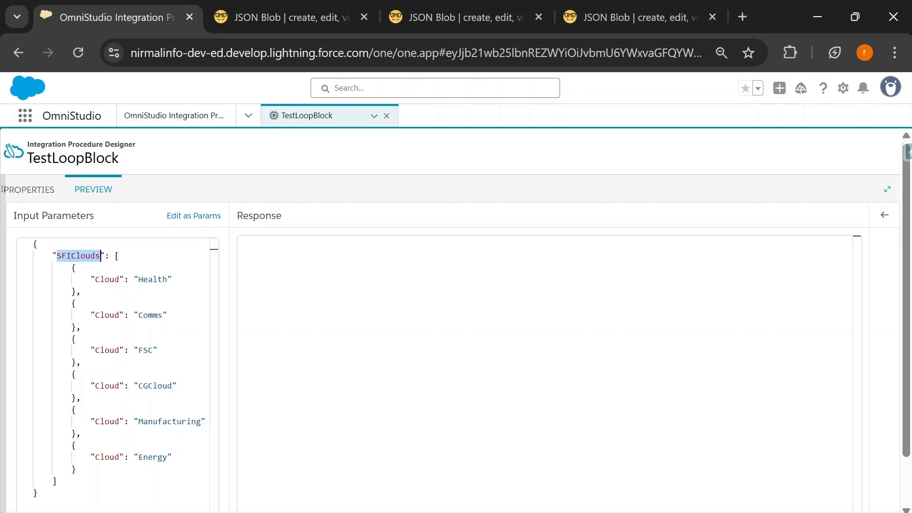
left_click(43, 191)
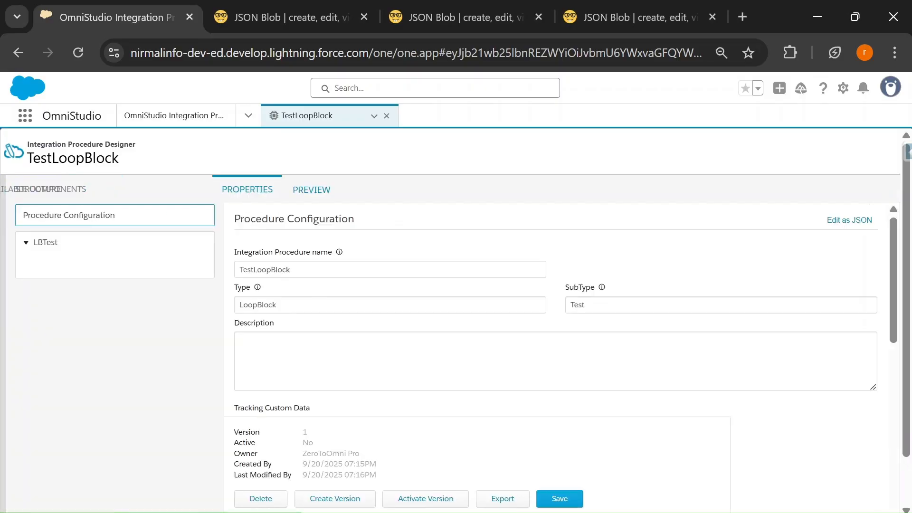
left_click(220, 248)
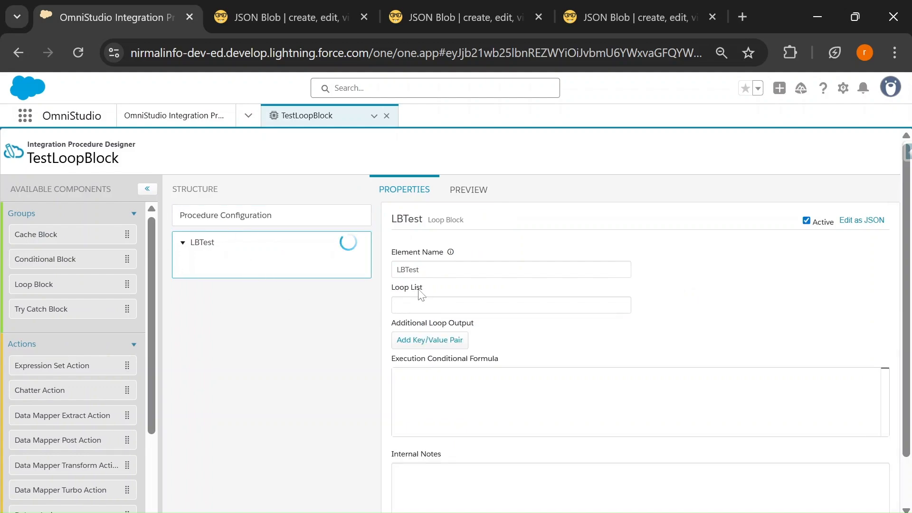
left_click(430, 304)
key("ctrl+v")
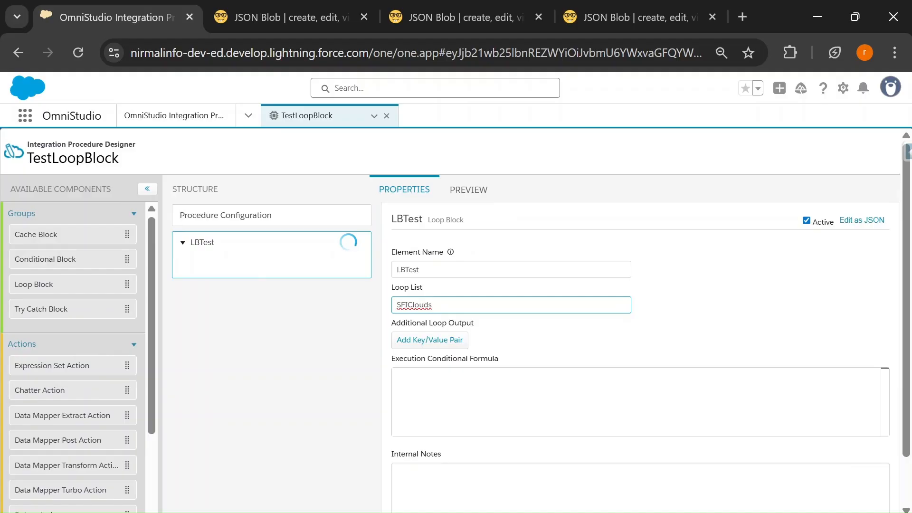
left_click(229, 246)
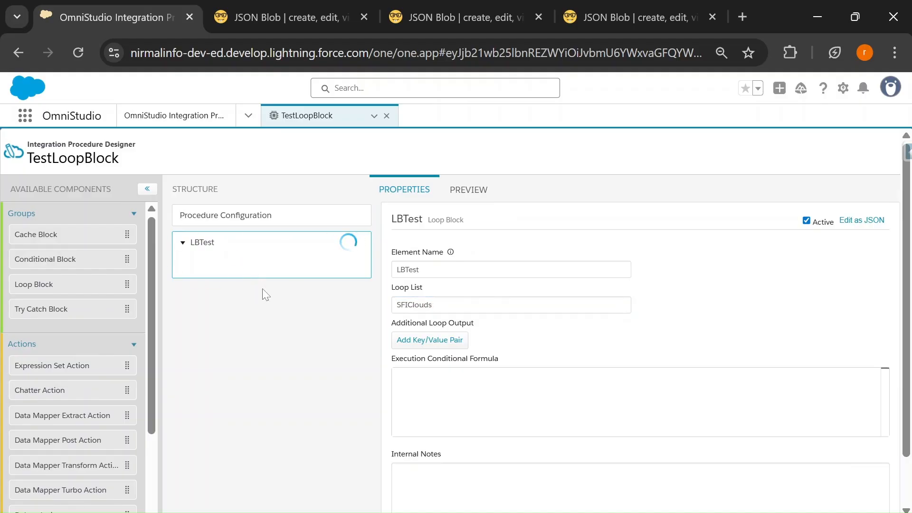
left_click_drag(433, 305, 396, 305)
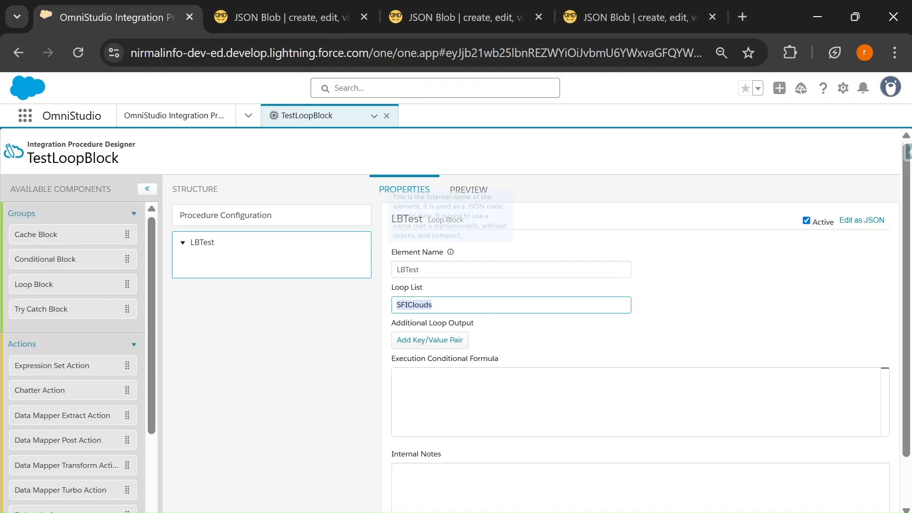
Step: Execute the integration procedure in preview with the SFIClouds JSON as input
left_click(469, 194)
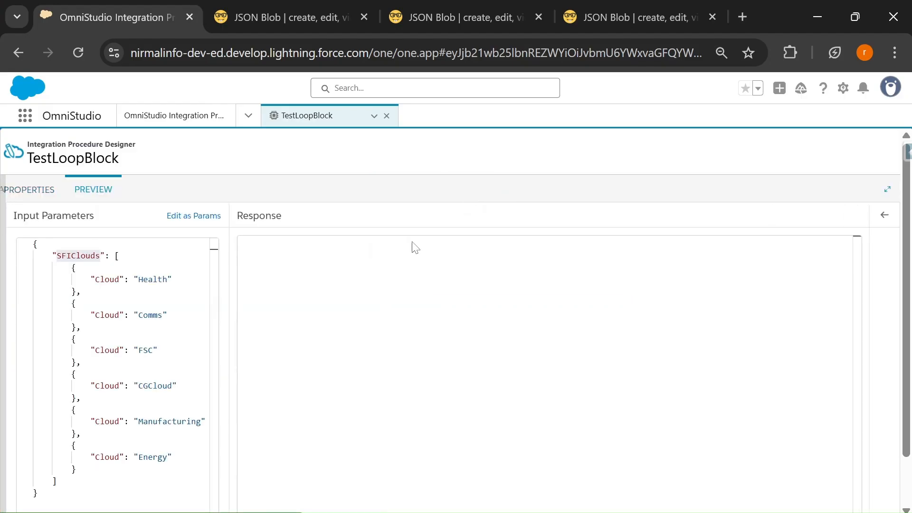
scroll(203, 285, "down", 1)
left_click(202, 501)
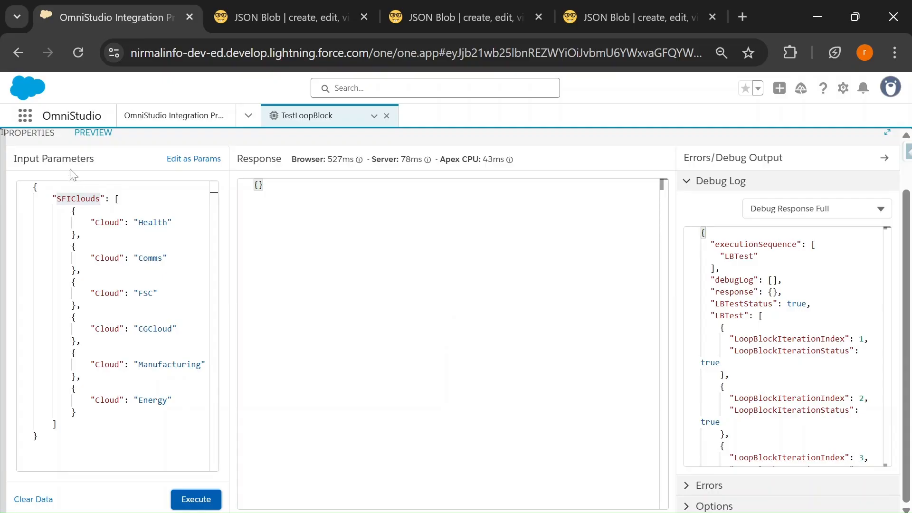
Step: Examine the Execution Sequence and the LBTest loop iteration entries in the debug log
left_click(808, 209)
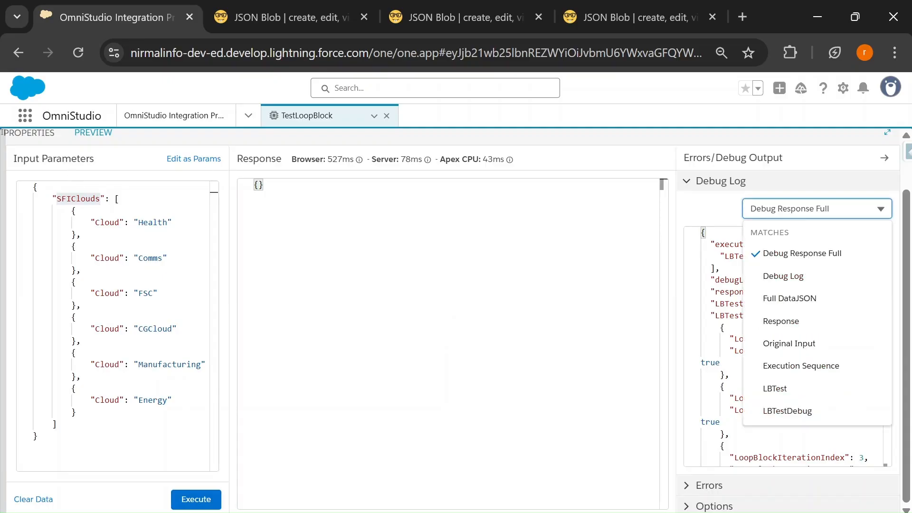
left_click(802, 367)
left_click(808, 209)
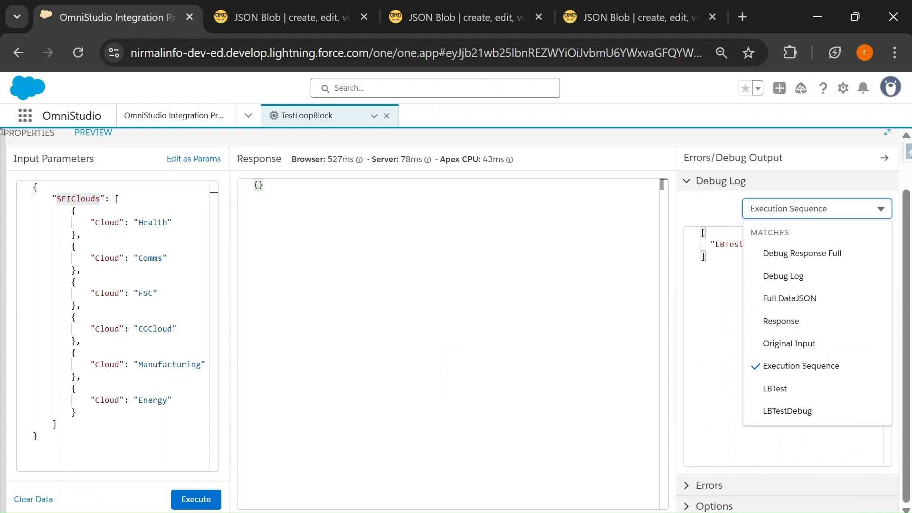
left_click(784, 386)
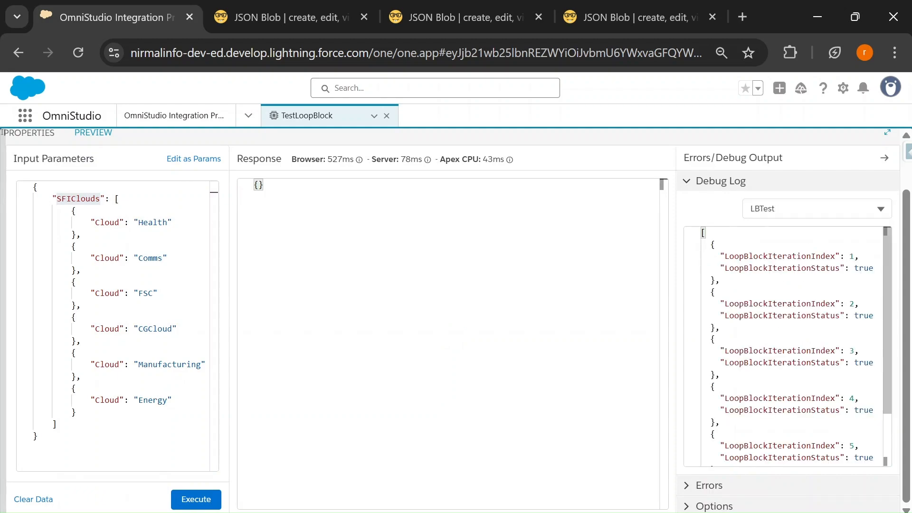
left_click_drag(725, 257, 874, 268)
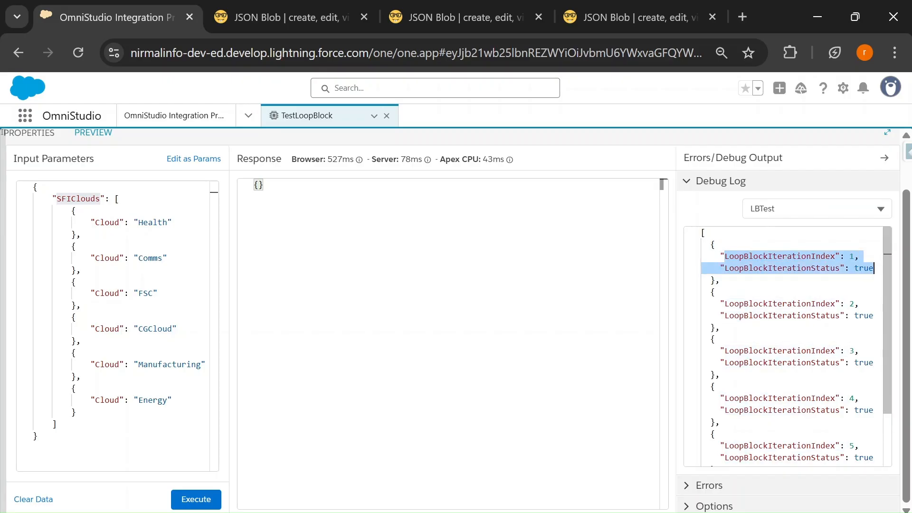
left_click(716, 245)
left_click_drag(720, 257, 730, 268)
left_click_drag(725, 304, 721, 328)
scroll(720, 328, "down", 2)
left_click_drag(706, 413, 715, 449)
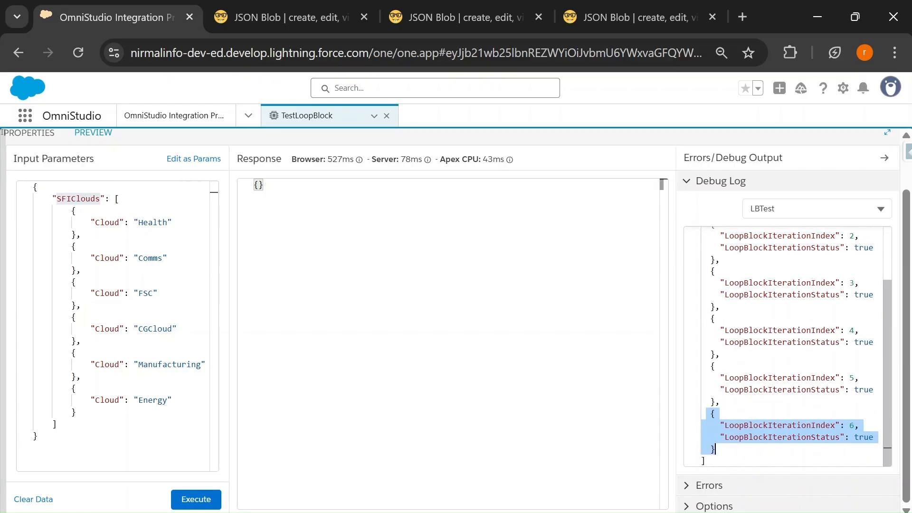
Step: Add a Response Action to the procedure structure below the LBTest loop block
double_click(114, 400)
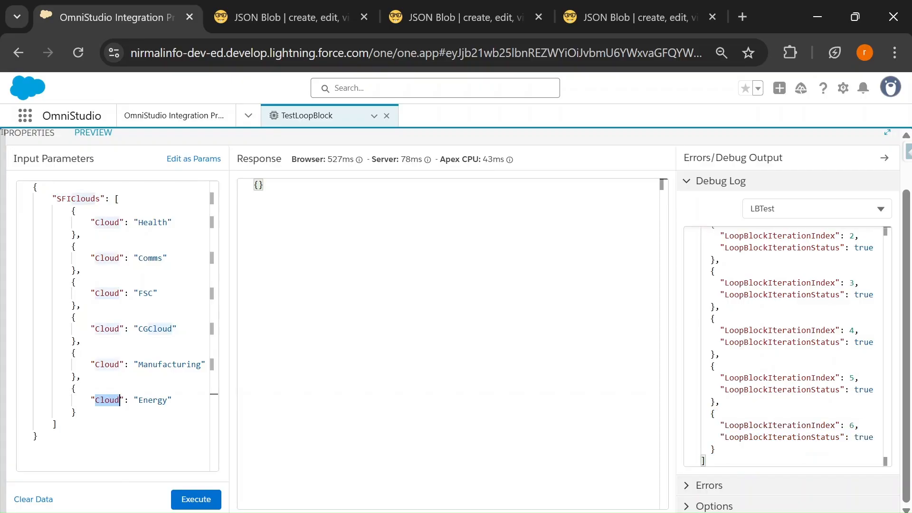
double_click(77, 198)
left_click(29, 133)
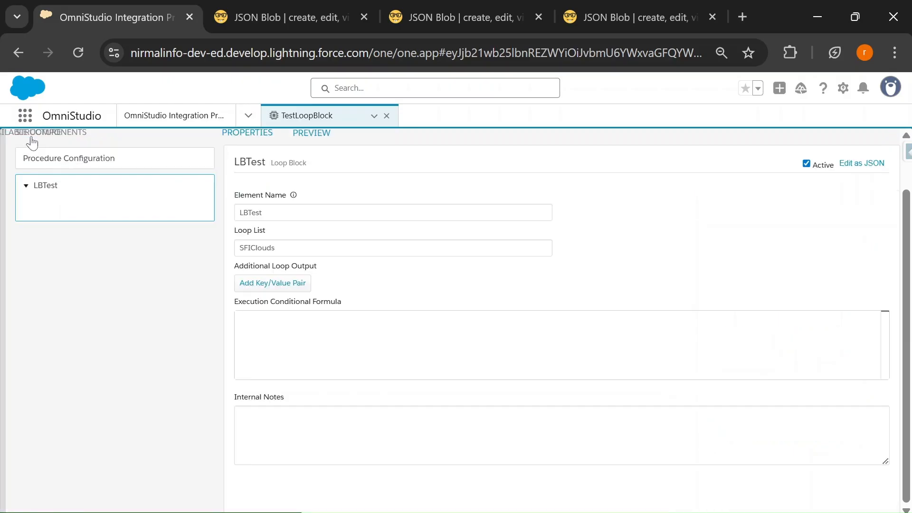
scroll(48, 418, "down", 3)
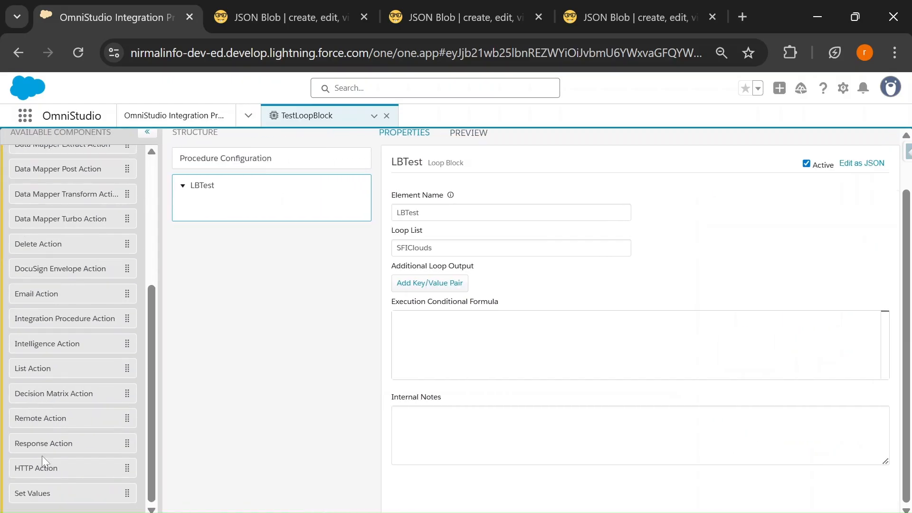
left_click_drag(37, 446, 203, 292)
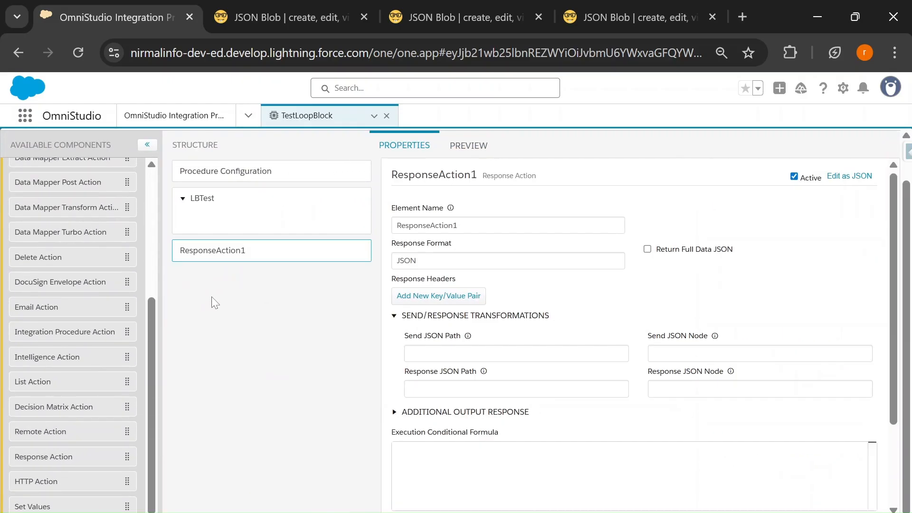
Step: Copy the loop block's element name LBTest and set it as the Send JSON Path of ResponseAction1
left_click(212, 202)
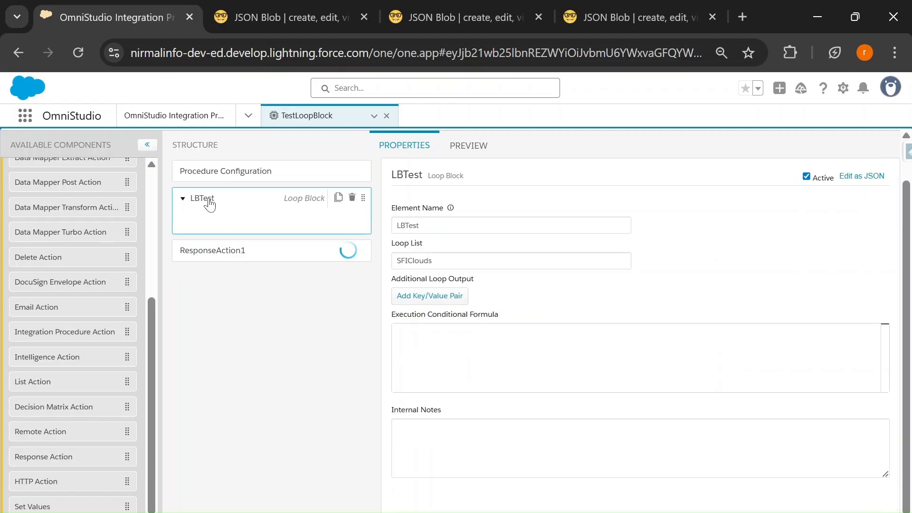
double_click(407, 225)
key("ctrl+c")
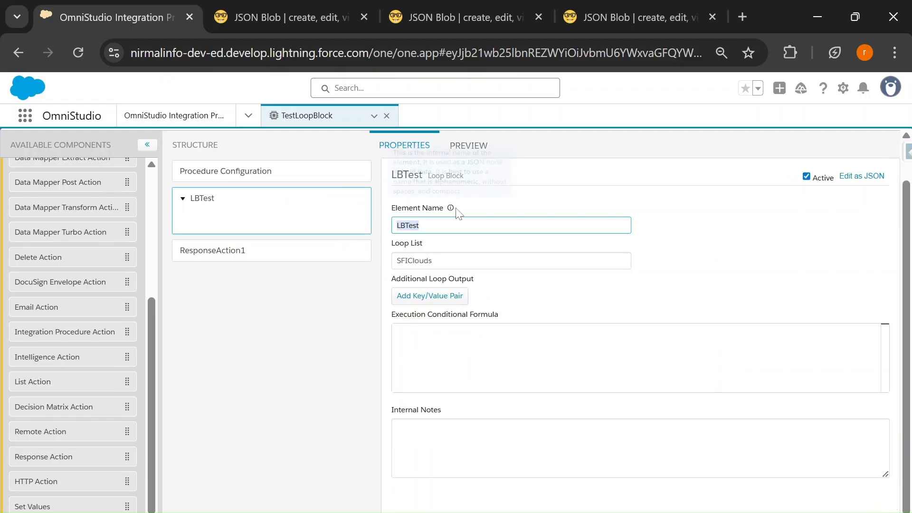
left_click(206, 257)
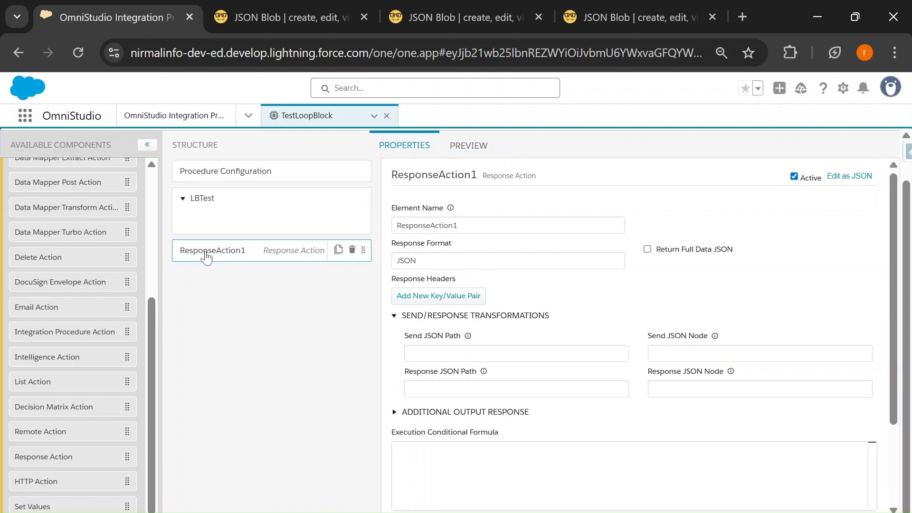
left_click(450, 353)
key("ctrl+v")
left_click(230, 198)
left_click(243, 260)
Step: Execute the integration procedure in preview and compare the response with the Cloud entries of the SFIClouds input
left_click(469, 145)
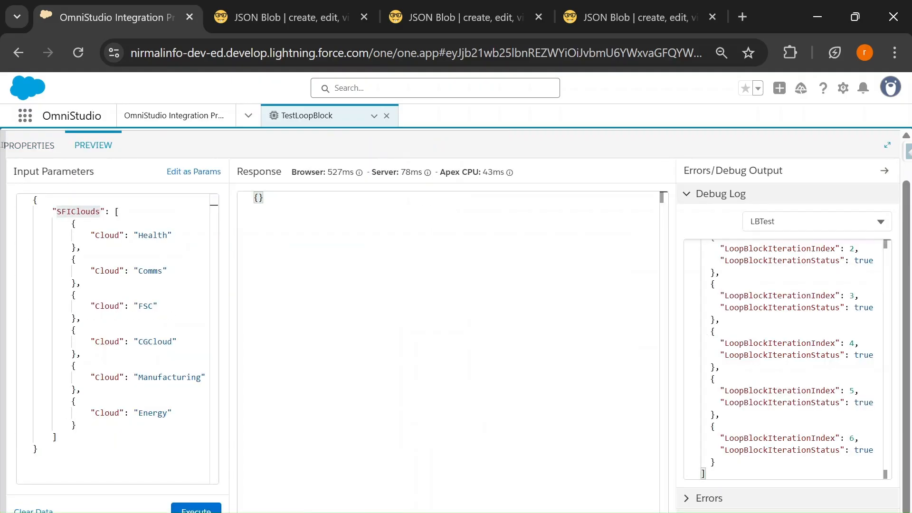
left_click_drag(237, 172, 283, 172)
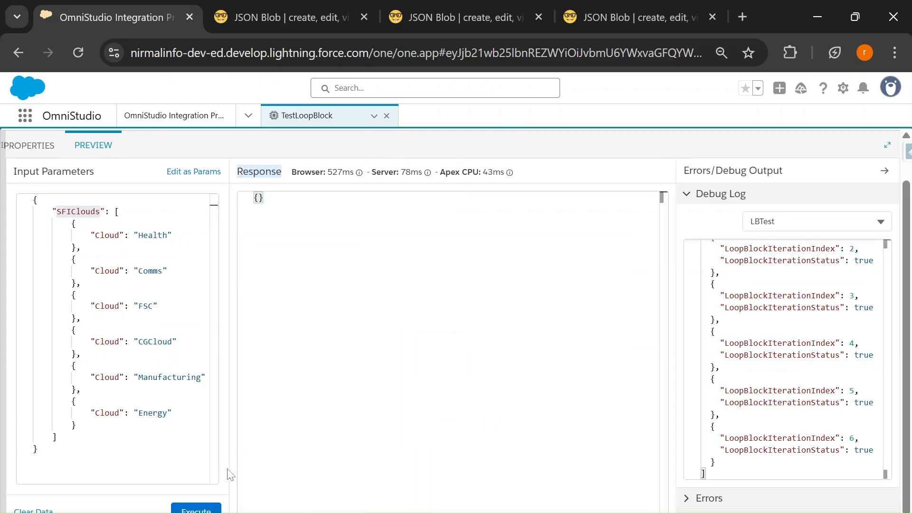
left_click(197, 509)
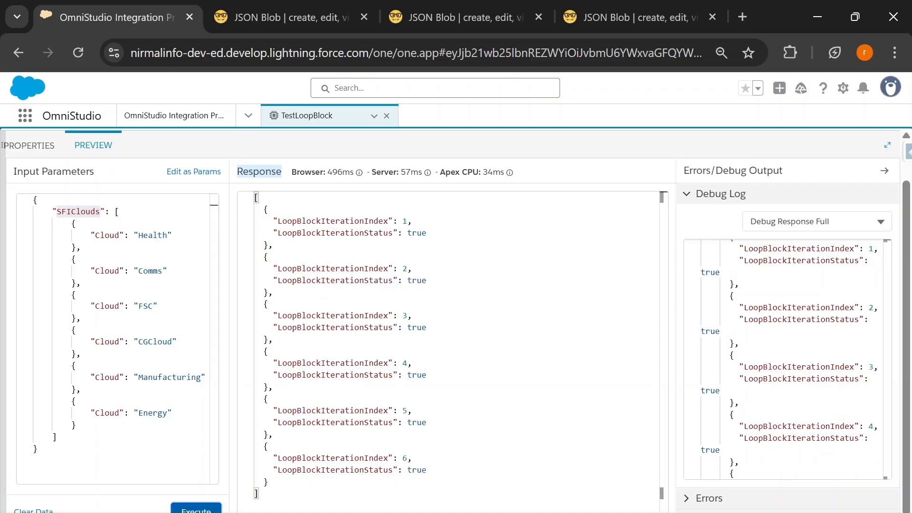
double_click(104, 235)
left_click(149, 235)
left_click(153, 271)
double_click(153, 271)
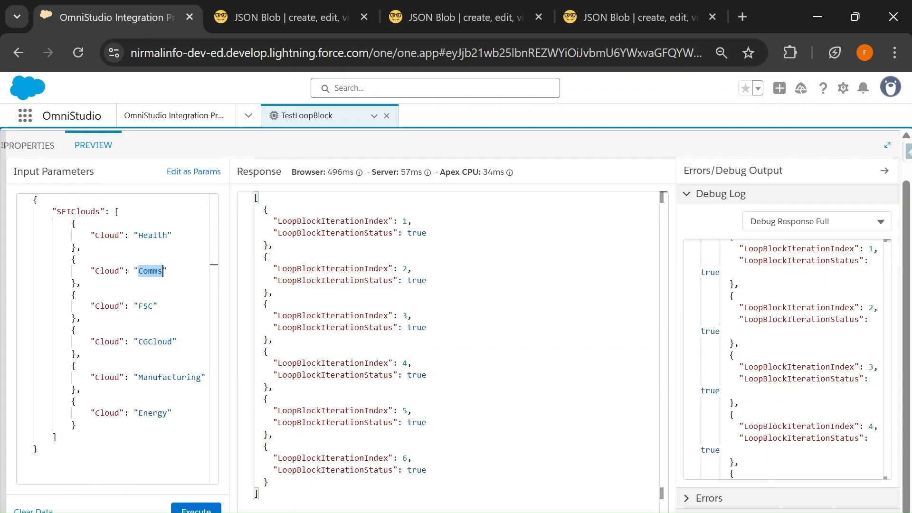
double_click(79, 212)
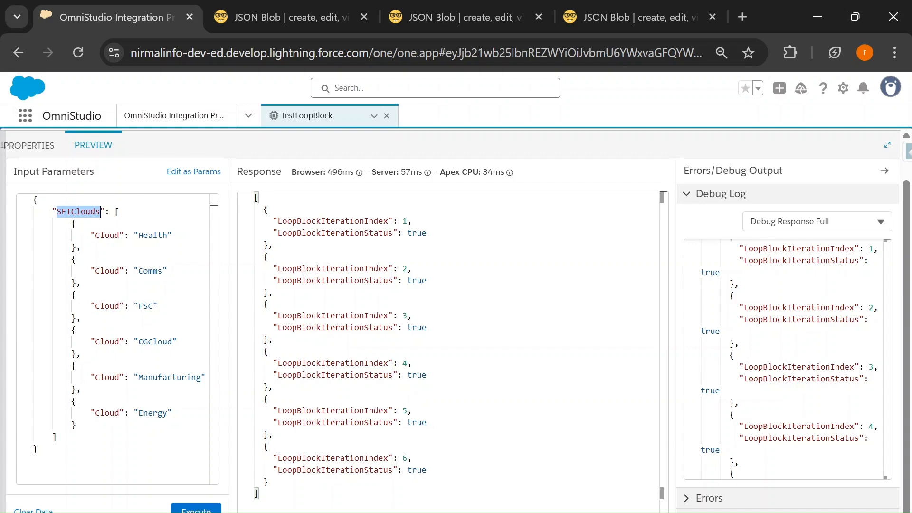
Step: Compose the path SFIClouds:Cloud from the input's array and key names as scratch text in the page search, and copy it
double_click(107, 235)
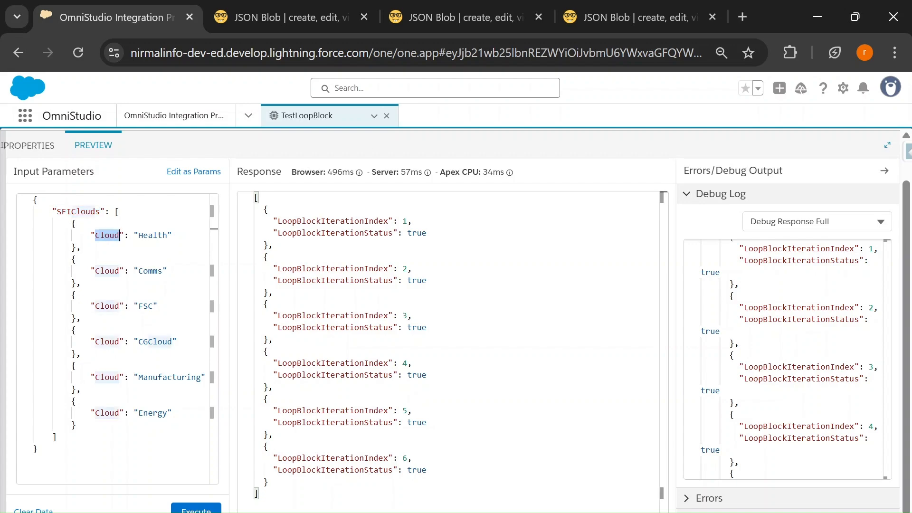
key("ctrl+f")
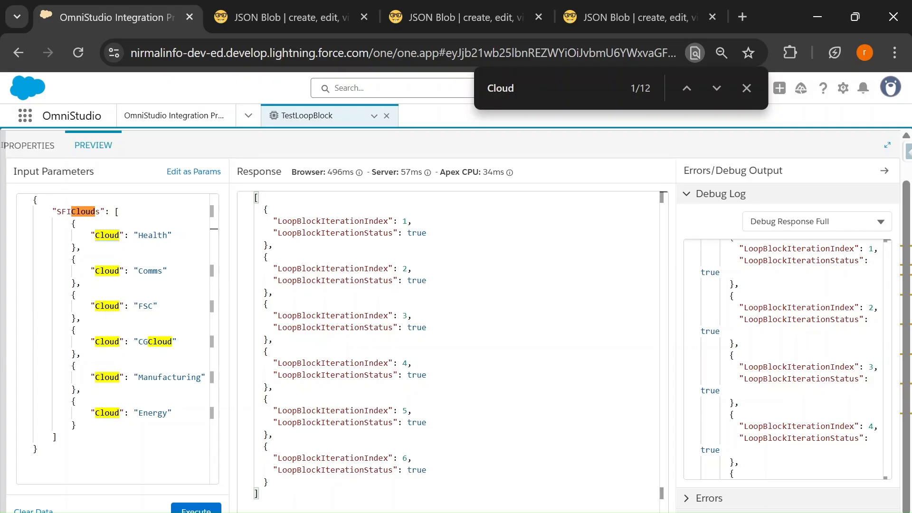
double_click(78, 212)
key("ctrl+c")
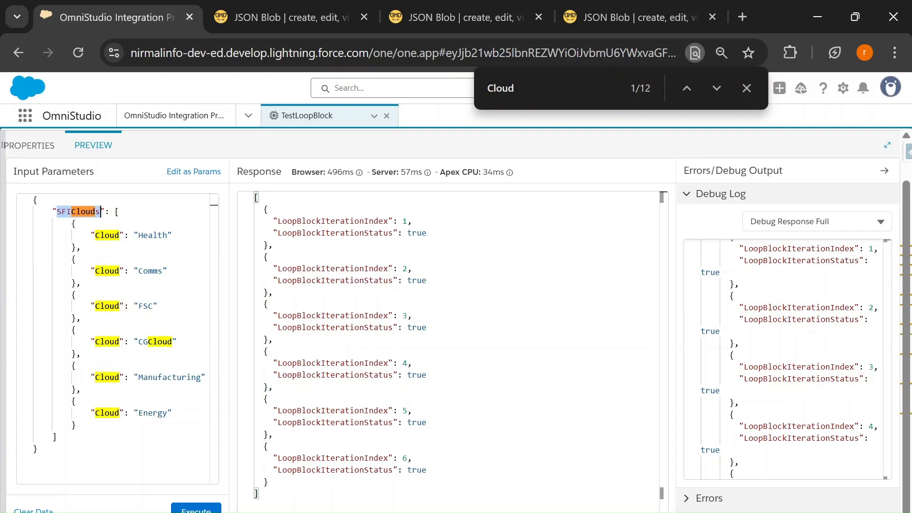
left_click(487, 88)
key("ctrl+v")
type(":")
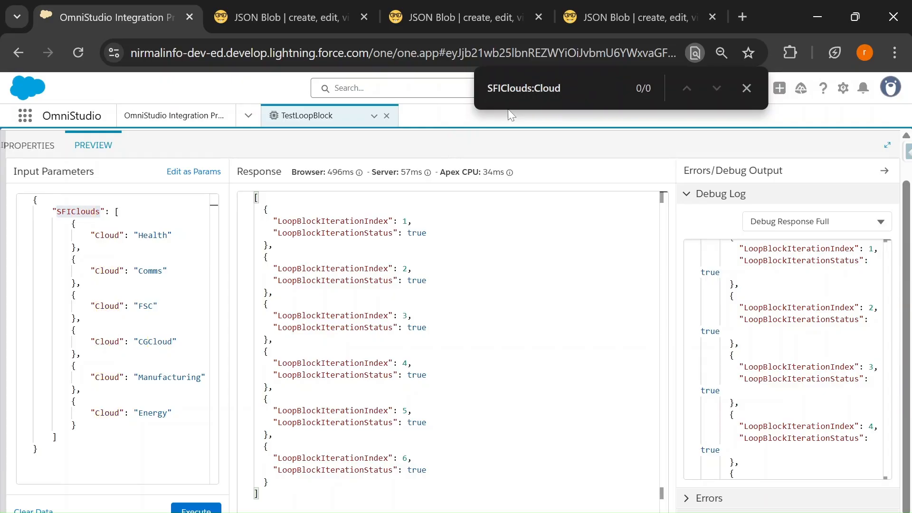
double_click(498, 89)
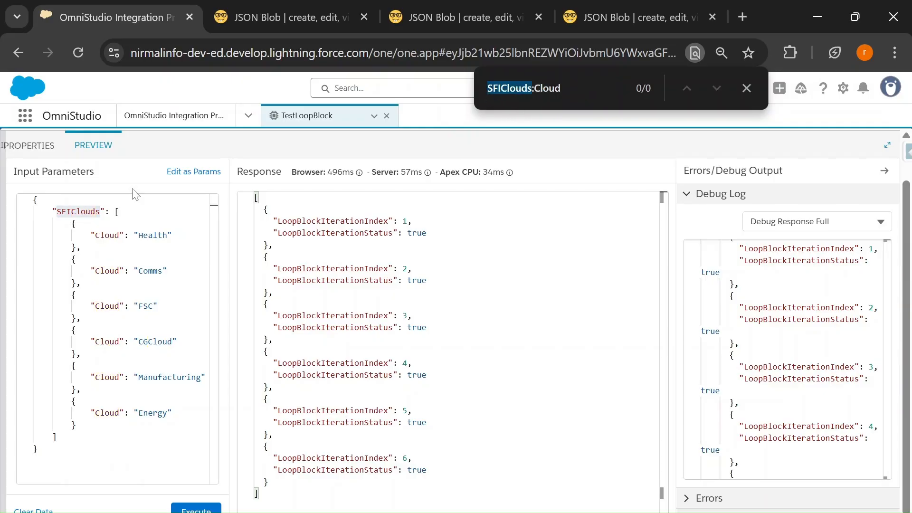
double_click(78, 212)
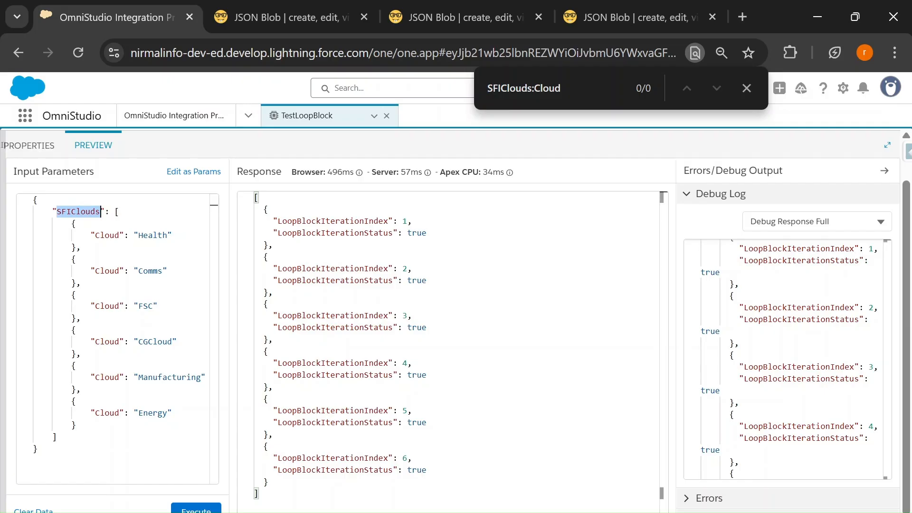
double_click(119, 235)
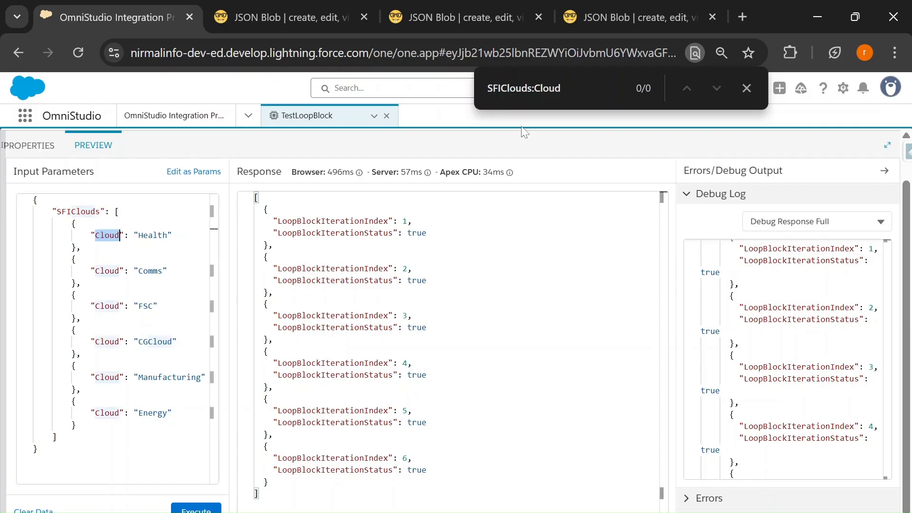
left_click_drag(563, 89, 482, 90)
key("ctrl+c")
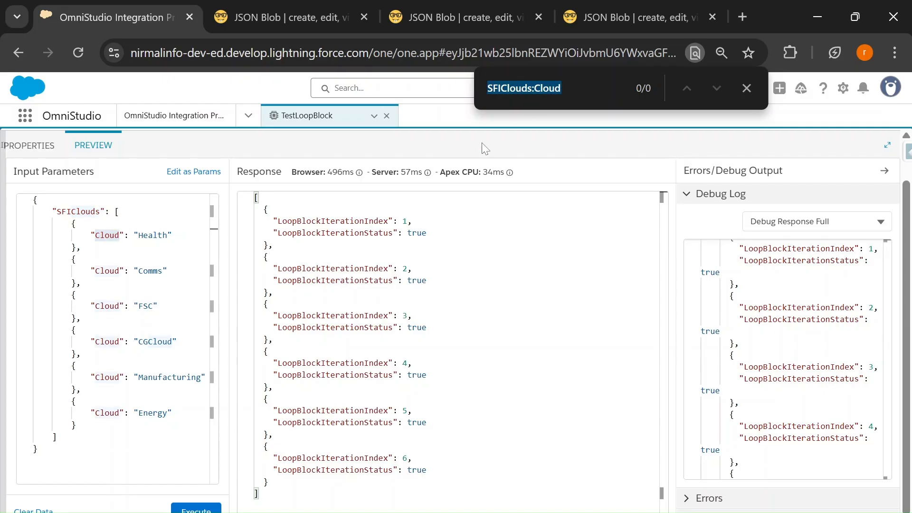
Step: Inspect LBTest's Additional Loop Output setting and the index and status fields of the first iteration in the preview response
left_click(30, 146)
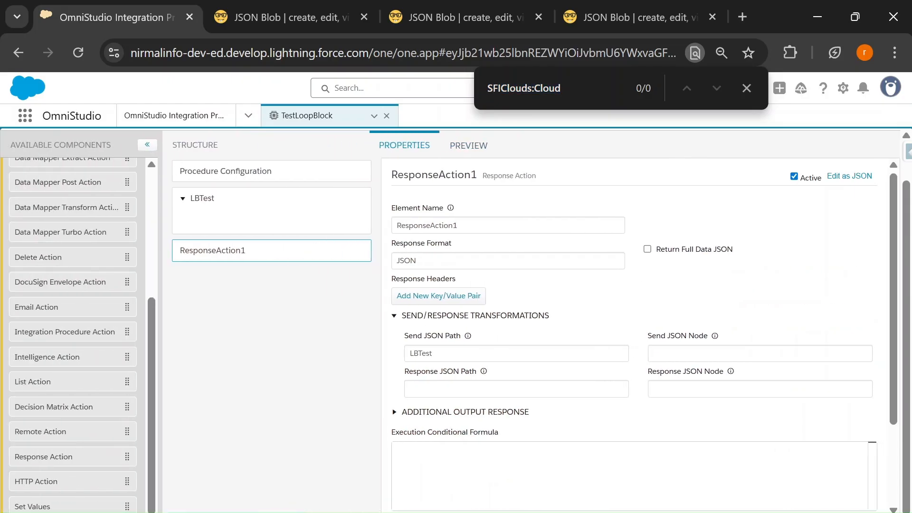
left_click(223, 201)
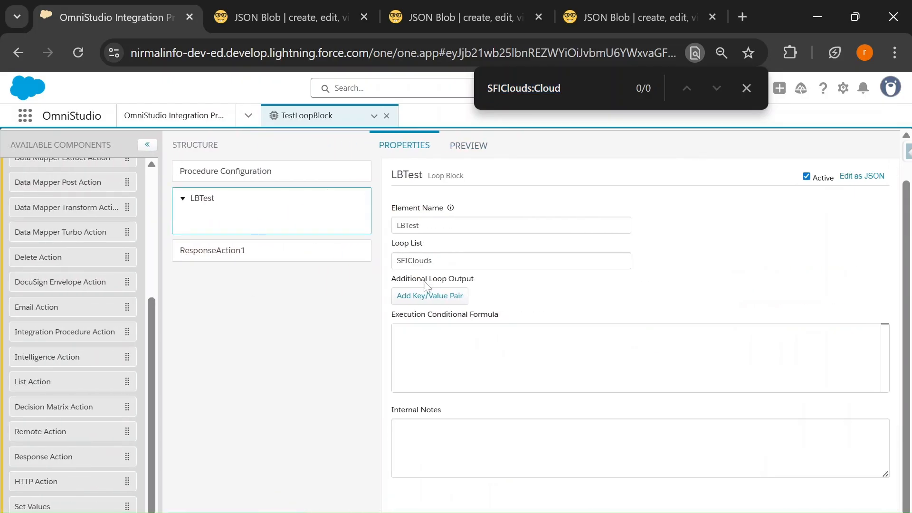
left_click_drag(391, 279, 476, 278)
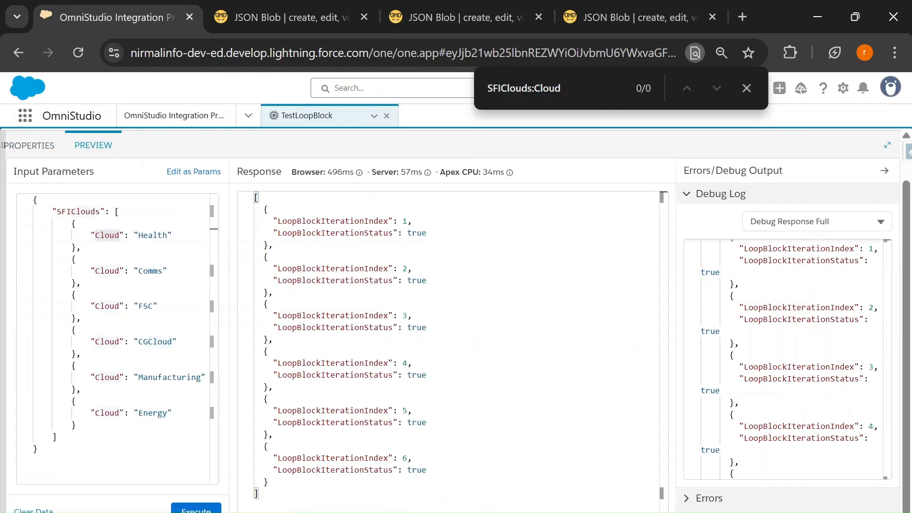
left_click_drag(278, 221, 394, 233)
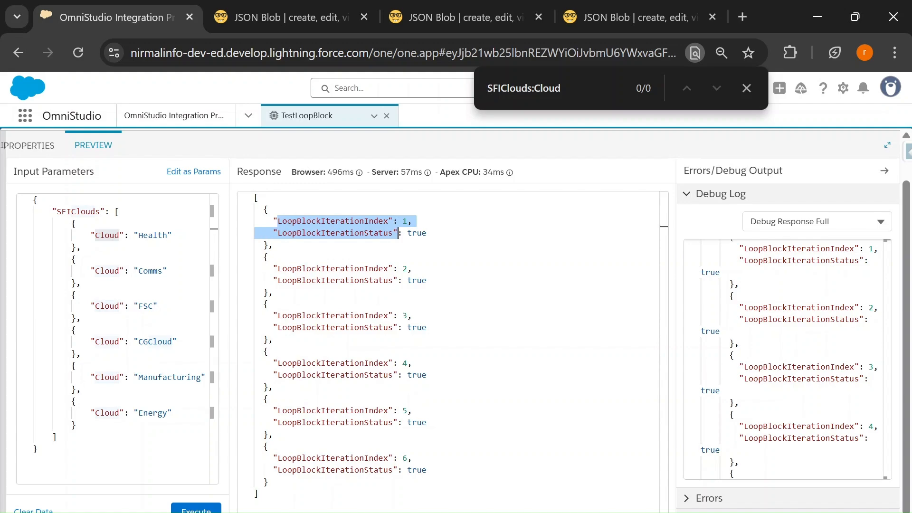
Step: Add an Additional Loop Output pair to LBTest with key Cloud and value =%SFIClouds:Cloud%
left_click(19, 151)
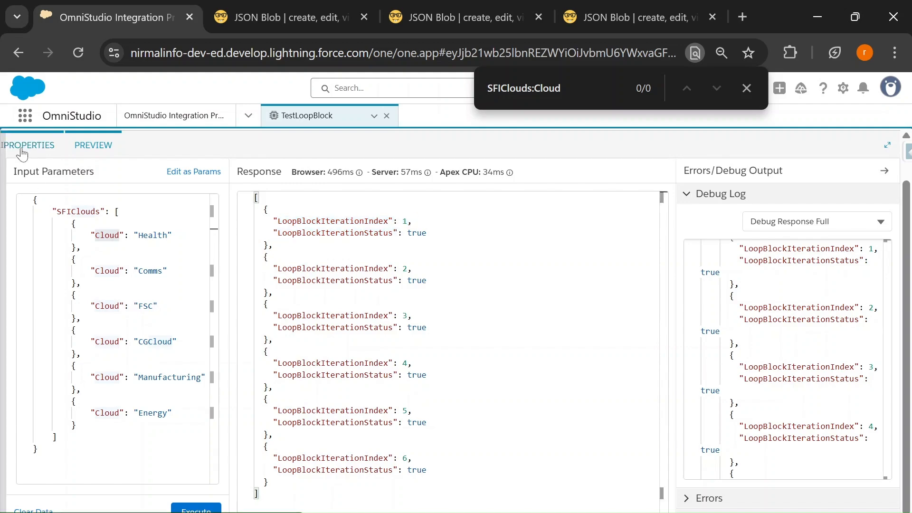
left_click(429, 296)
left_click(431, 307)
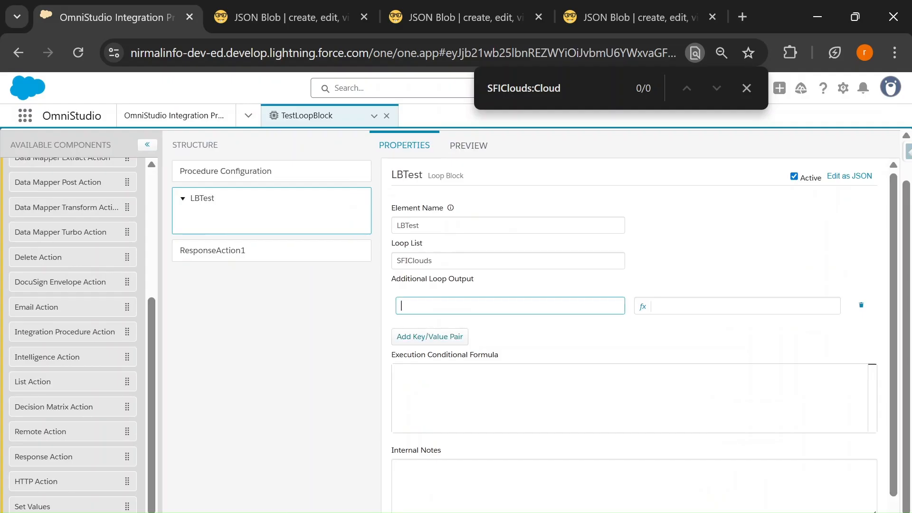
type("Cloud")
left_click(756, 307)
type("=%%")
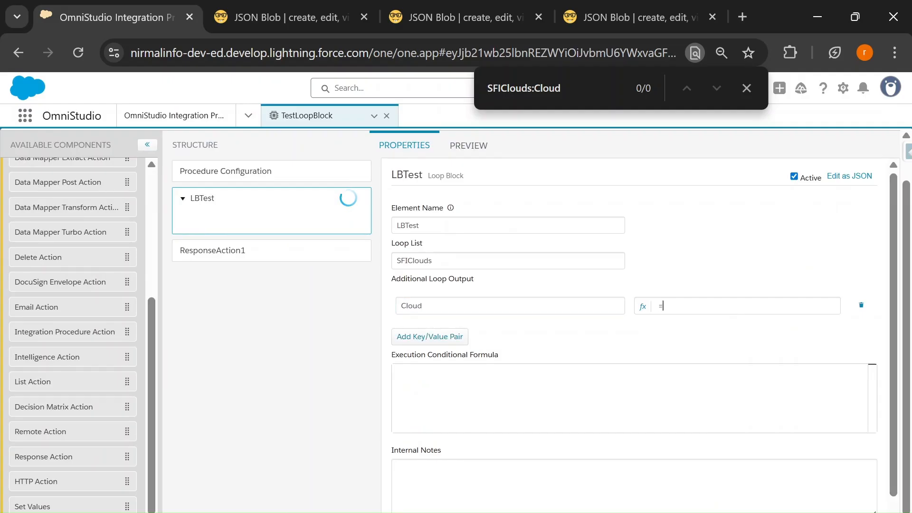
key("Left")
key("ctrl+v")
double_click(690, 306)
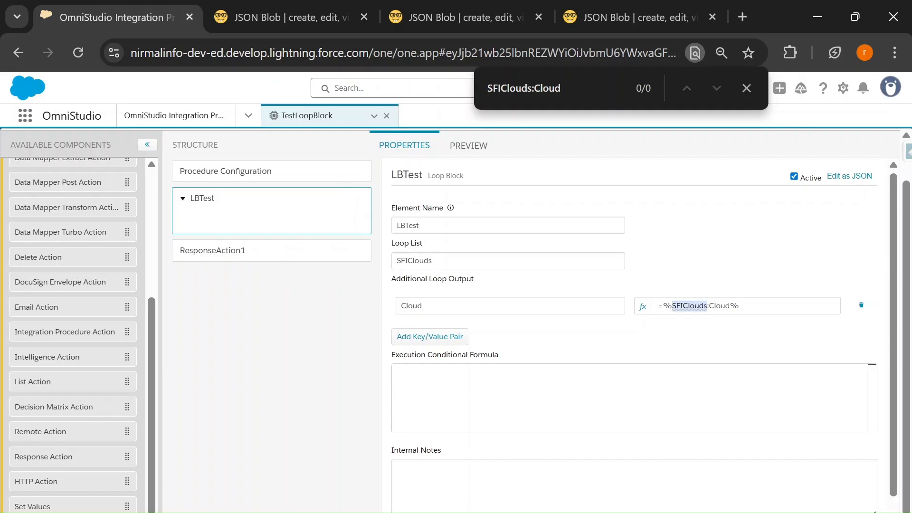
double_click(719, 306)
Step: Execute the integration procedure again in preview with the additional Cloud output configured
left_click(469, 146)
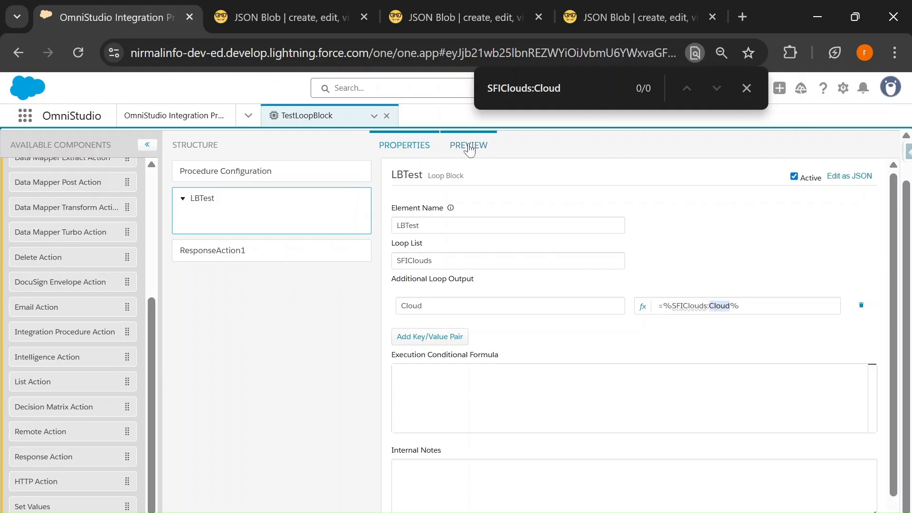
left_click(196, 510)
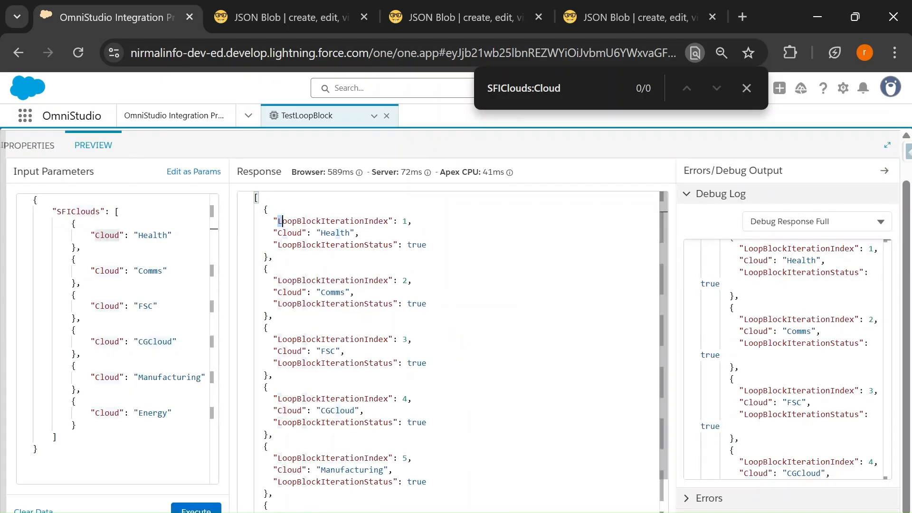
Step: Examine the Cloud value of each loop iteration in the response against the SFIClouds input array
left_click_drag(278, 221, 413, 221)
left_click_drag(278, 233, 360, 233)
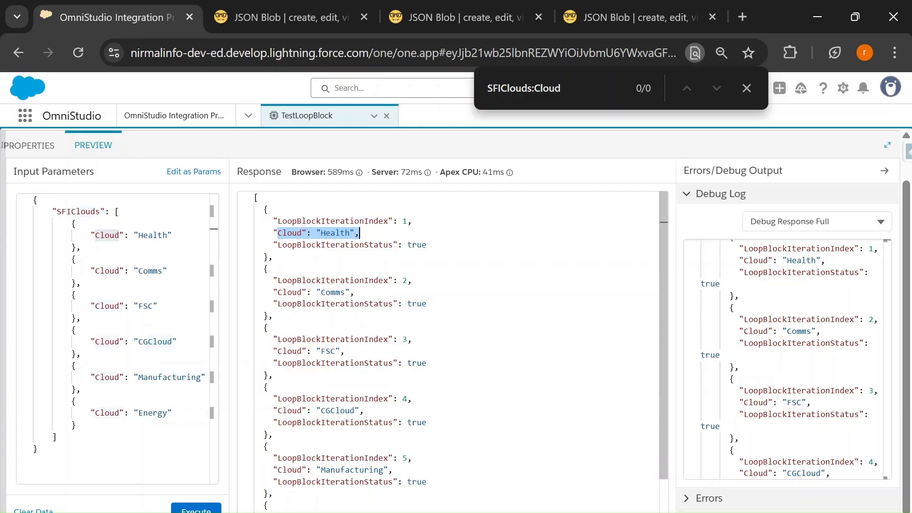
left_click_drag(274, 292, 302, 292)
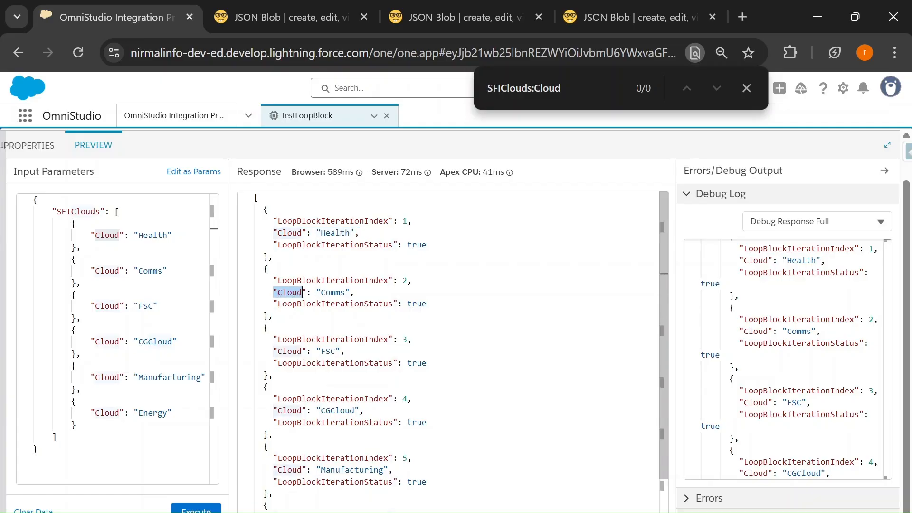
left_click_drag(322, 351, 336, 351)
scroll(336, 303, "down", 2)
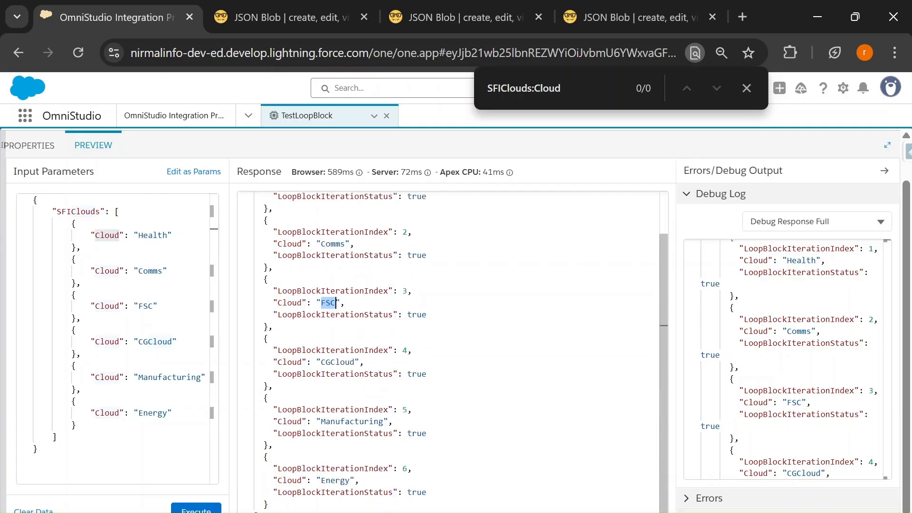
left_click_drag(321, 480, 351, 481)
left_click_drag(57, 437, 53, 211)
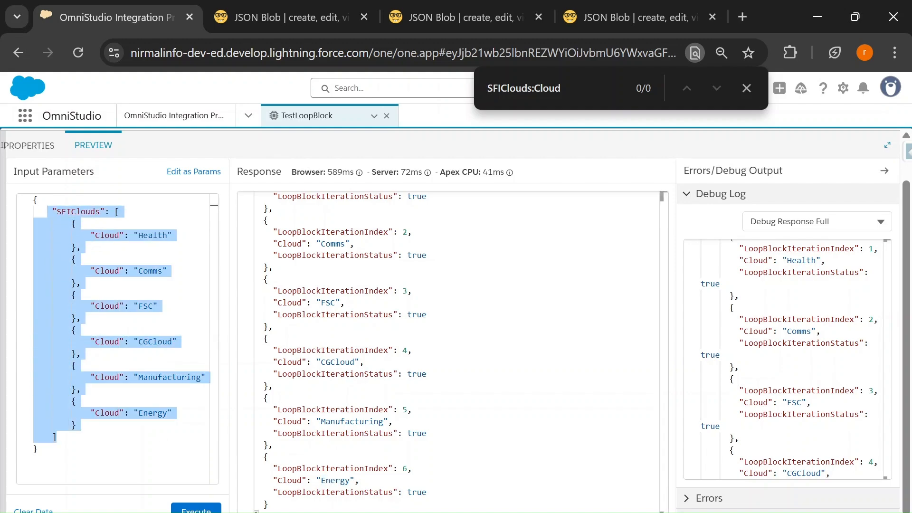
scroll(449, 352, "up", 1)
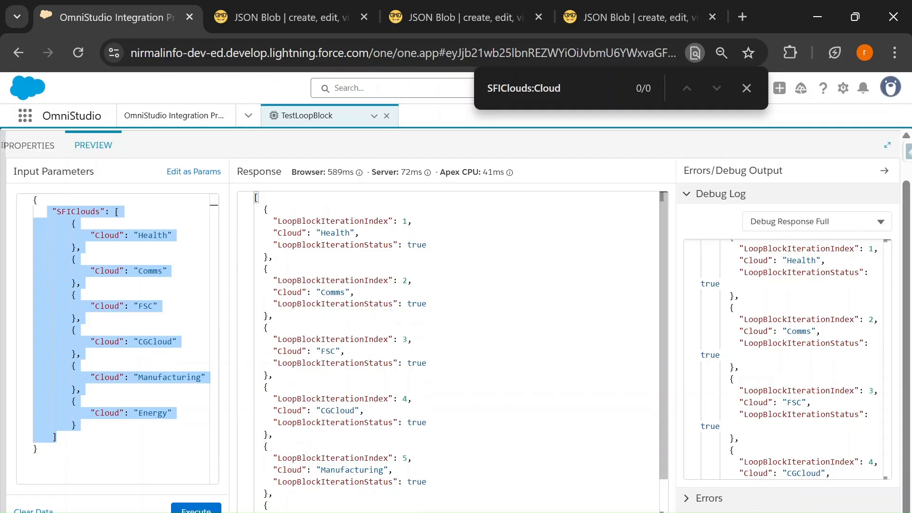
scroll(449, 352, "down", 1)
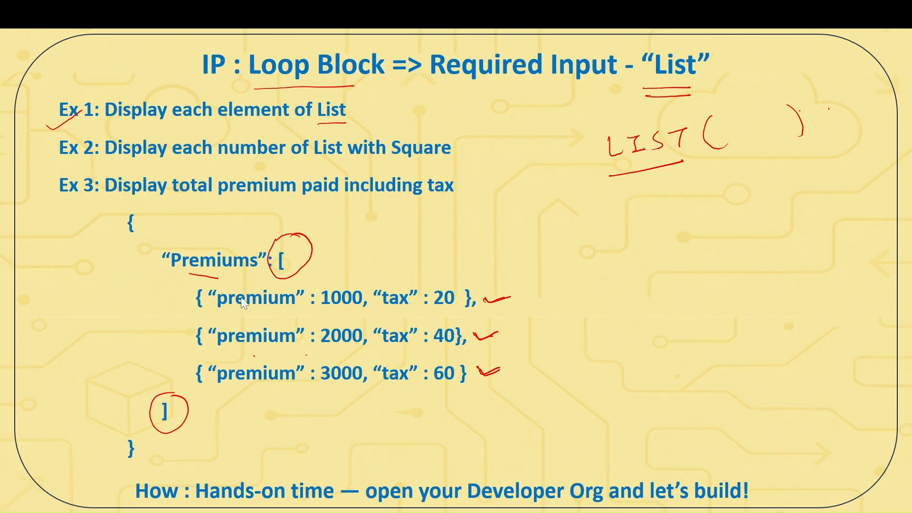
left_click_drag(362, 112, 415, 92)
left_click_drag(185, 163, 243, 165)
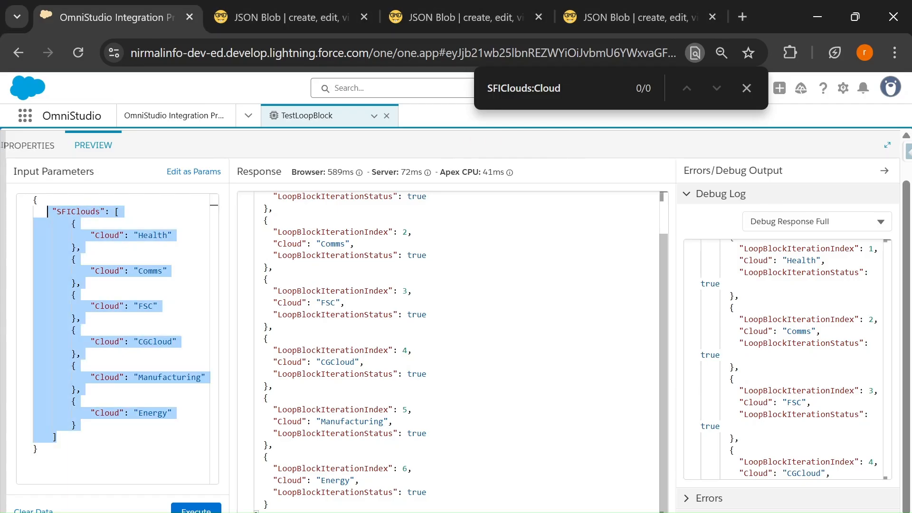
Step: Replace the preview's input parameters with the NumberList JSON of six Number entries copied from the JSON Blob page
left_click(269, 338)
left_click(445, 16)
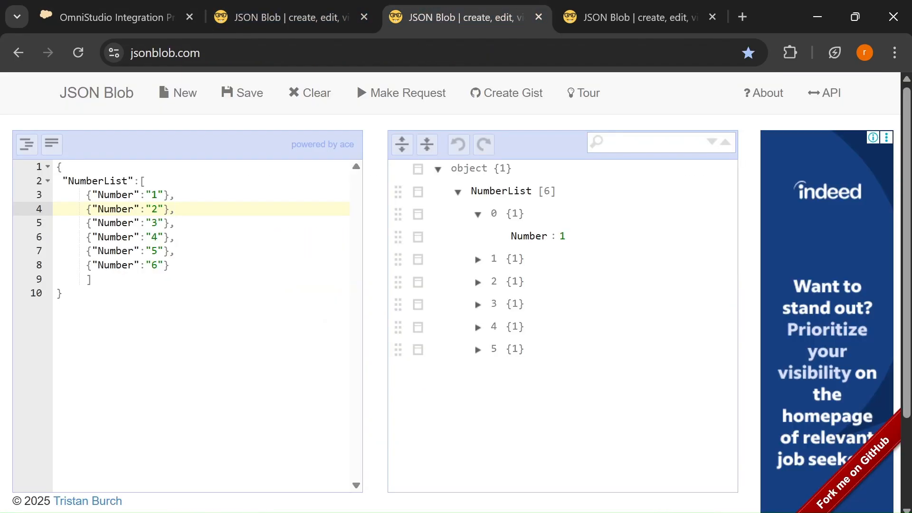
key("ctrl+shift+End")
key("ctrl+a")
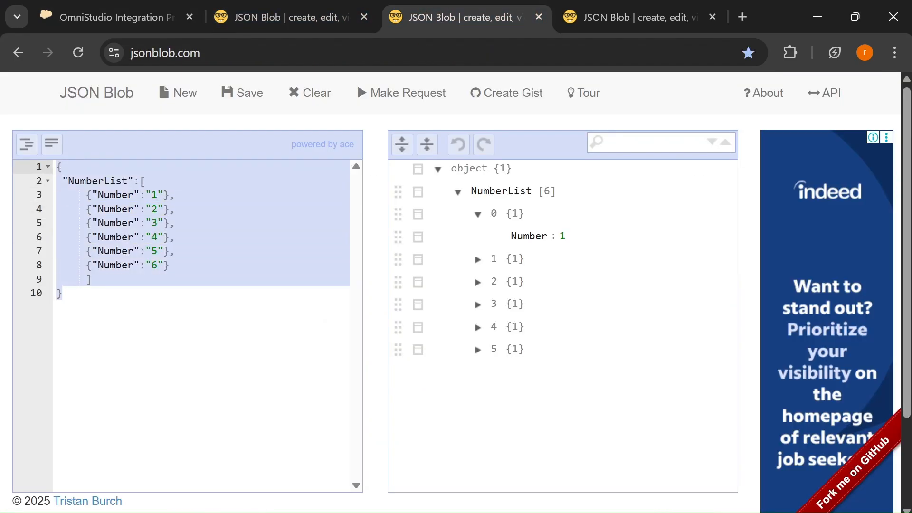
left_click(109, 12)
left_click(39, 450)
key("ctrl+a")
type("{     \"NumberList\": [         {             \"Number\": \"1\"         },         {             \"Number\": \"2\"         },         {             \"Number\": \"3\"         },         {             \"Number\": \"4\"         },         {             \"Number\": \"5\"         },         {             \"Number\": \"6\"         }     ] }")
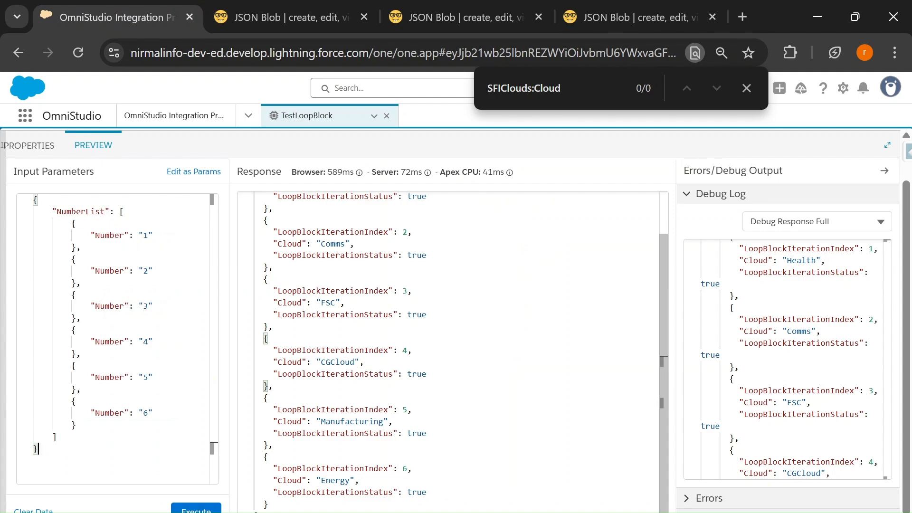
double_click(77, 211)
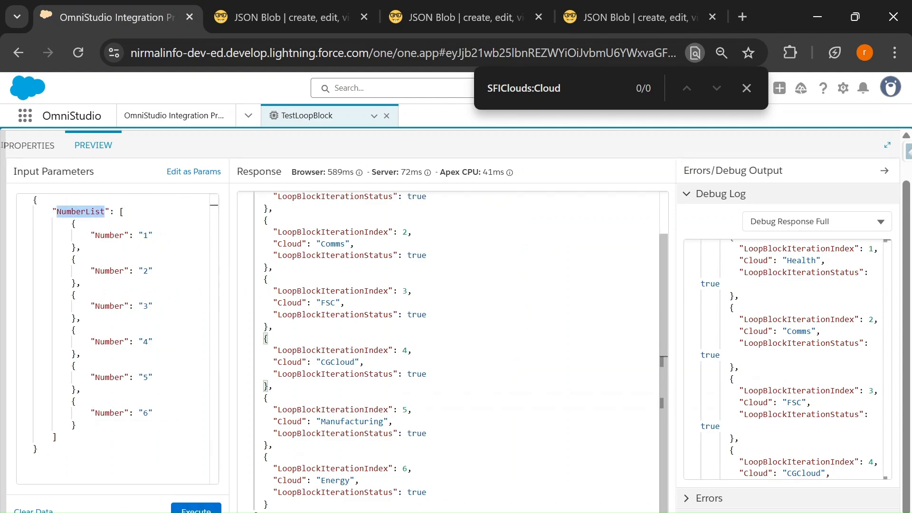
double_click(110, 236)
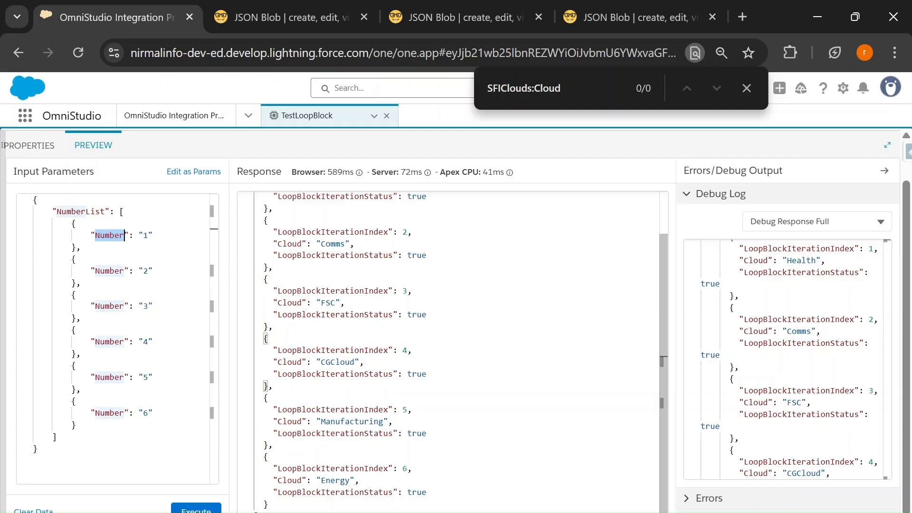
Step: Add a second Loop Block to the procedure structure between LBTest and ResponseAction1
left_click(29, 145)
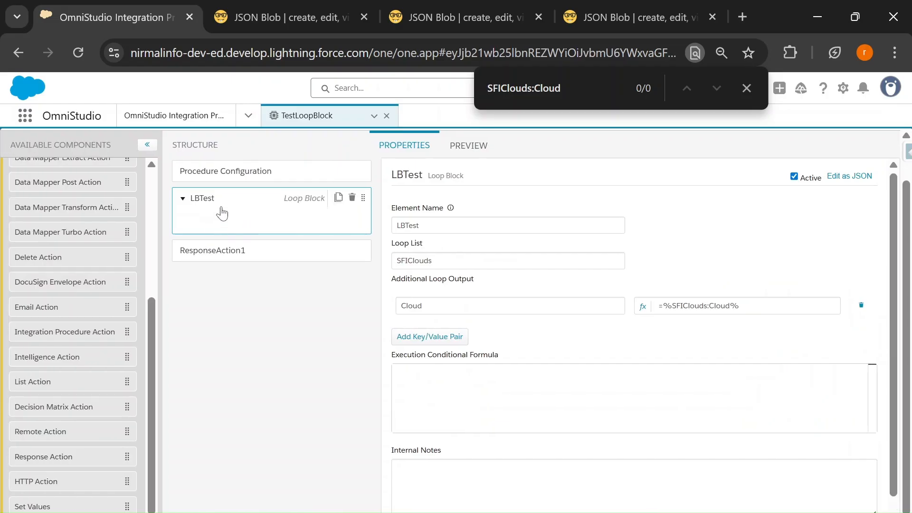
scroll(42, 325, "up", 8)
left_click_drag(52, 287, 287, 286)
Step: Deactivate the LBTest loop block and close the browser's find bar
left_click(238, 252)
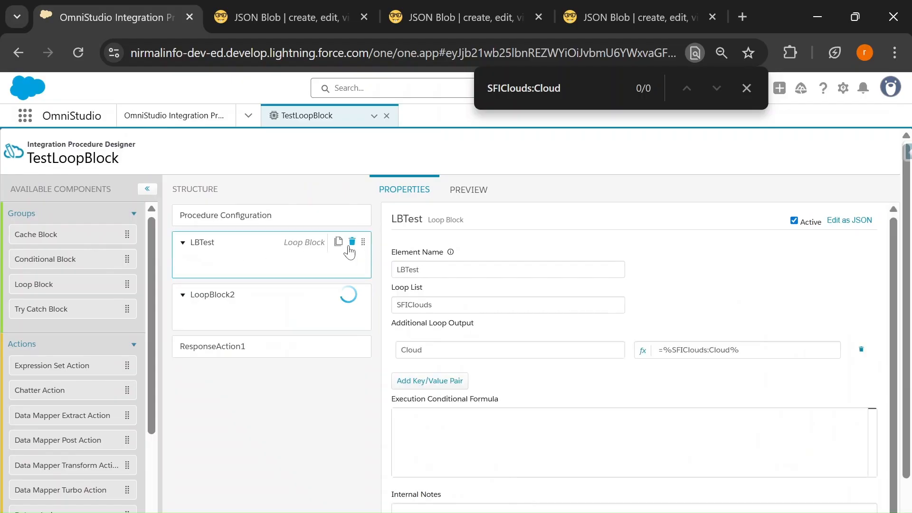
left_click(795, 222)
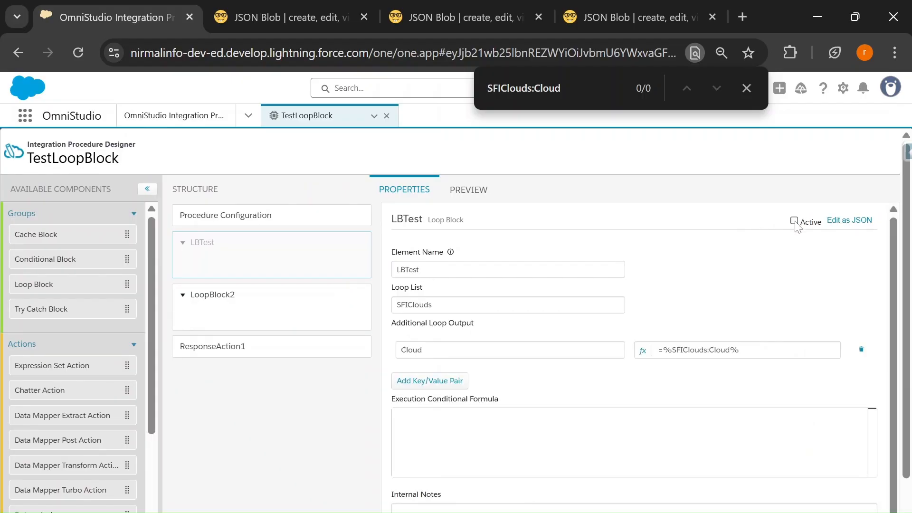
left_click(752, 85)
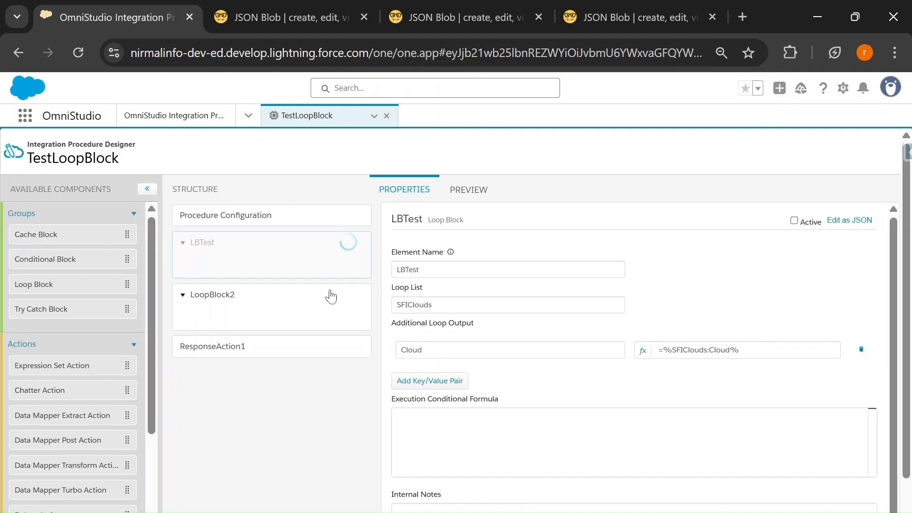
Step: Rename the new Loop Block element as LBSquare
left_click(246, 299)
left_click_drag(445, 270, 382, 271)
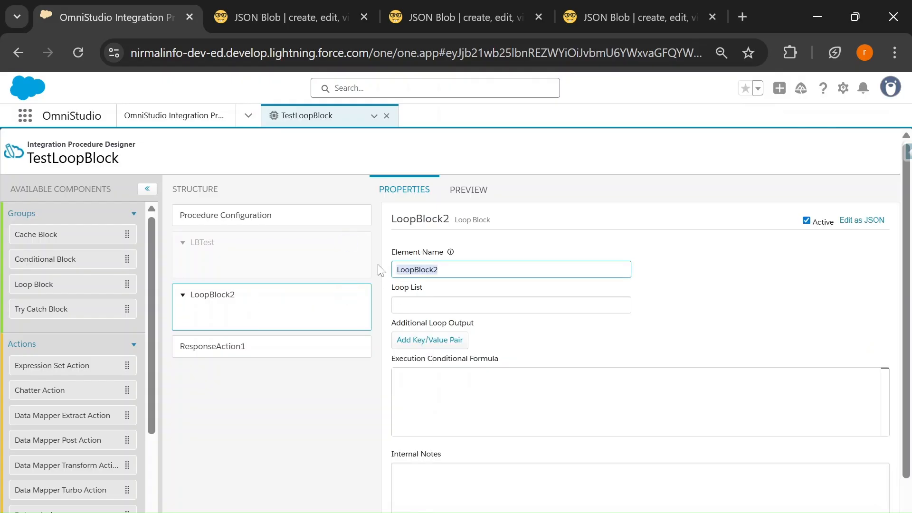
type("LBSquare")
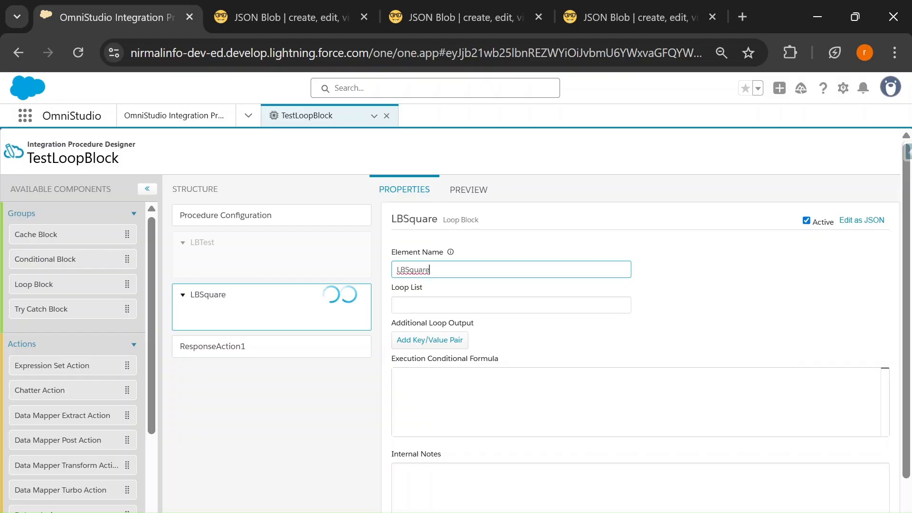
Step: Set ResponseAction1's Send JSON Path to LBSquare, copied from the loop block's element name
key("ctrl+a")
key("ctrl+c")
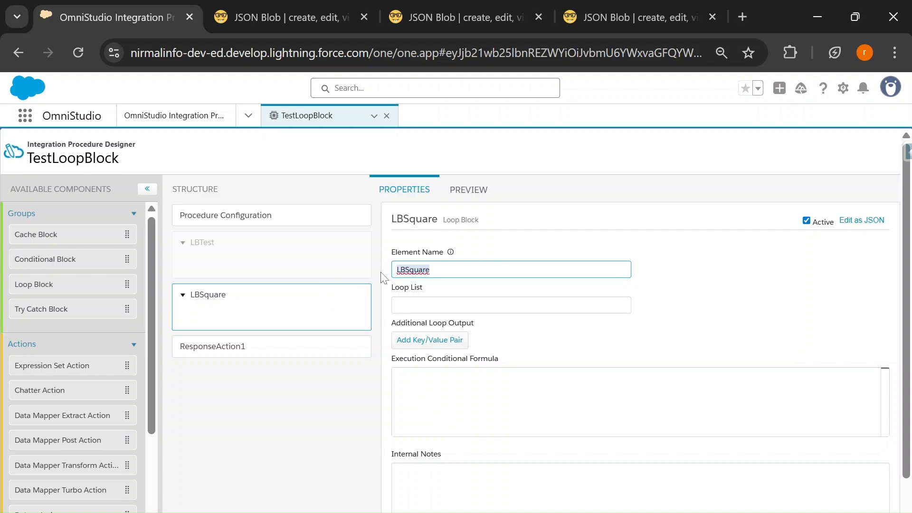
left_click(201, 361)
left_click_drag(442, 398, 398, 398)
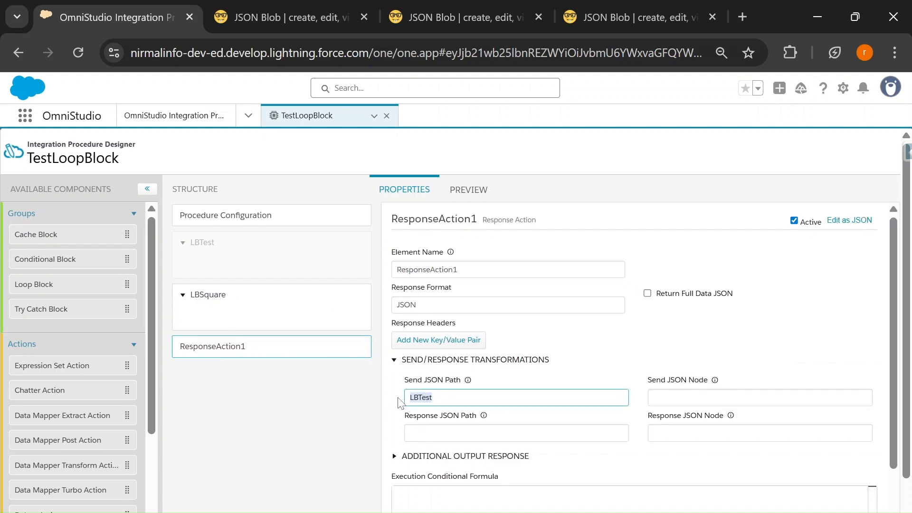
key("ctrl+v")
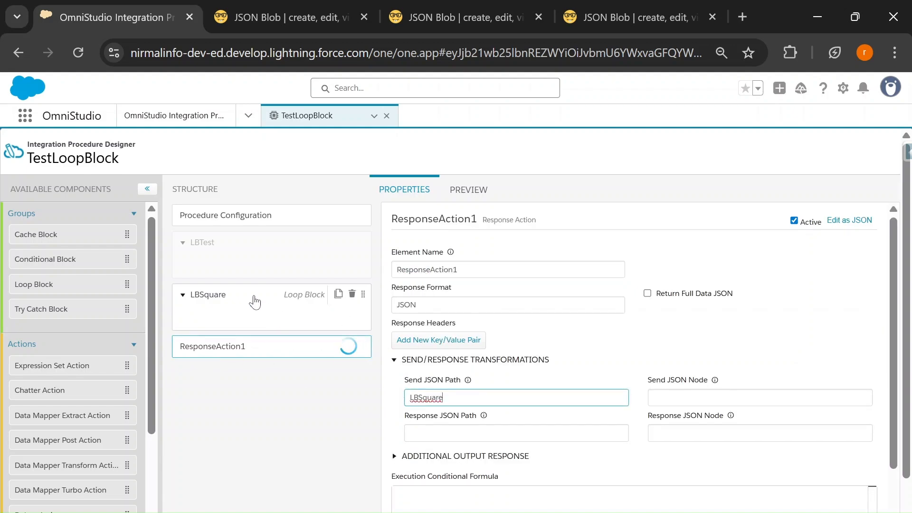
Step: Set LBSquare's Loop List to NumberList, copying the array name from the preview input parameters
left_click(254, 302)
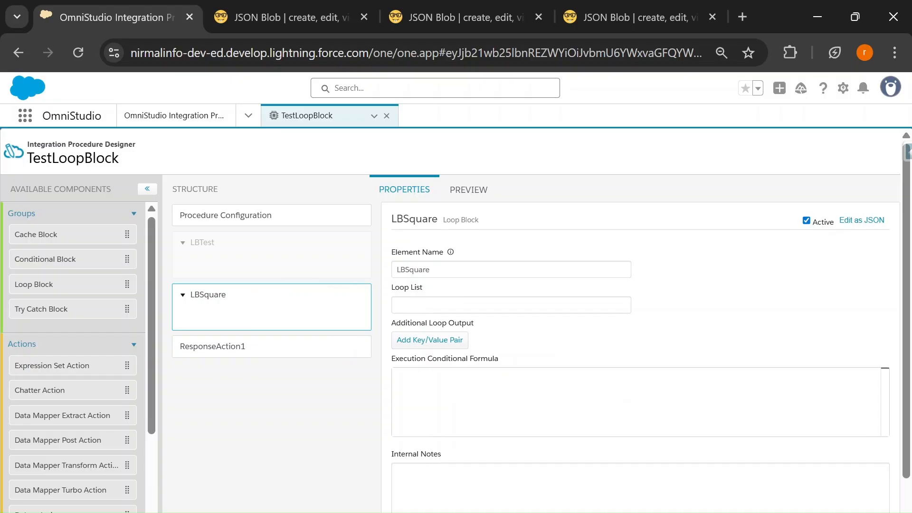
left_click(469, 190)
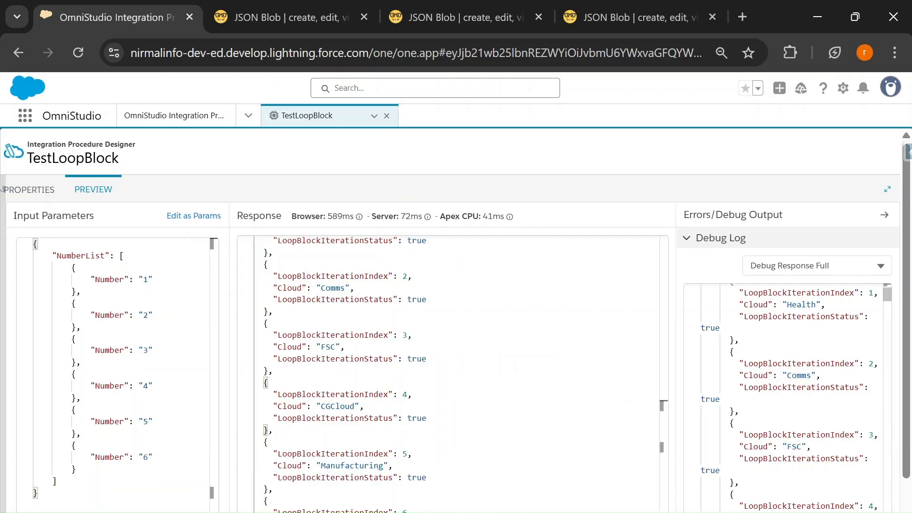
double_click(80, 256)
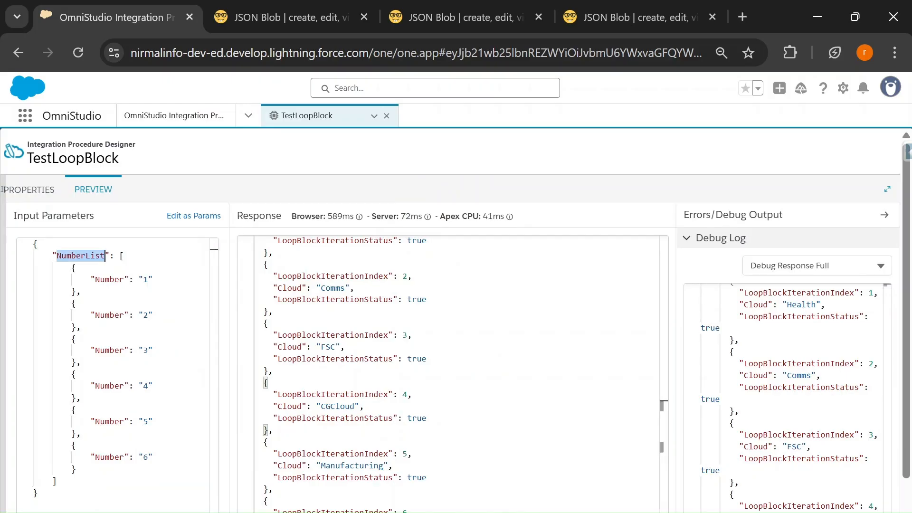
left_click(27, 256)
mouse_move(120, 256)
left_mouse_down()
mouse_move(58, 268)
mouse_move(56, 256)
mouse_move(105, 256)
left_mouse_up()
key("ctrl+c")
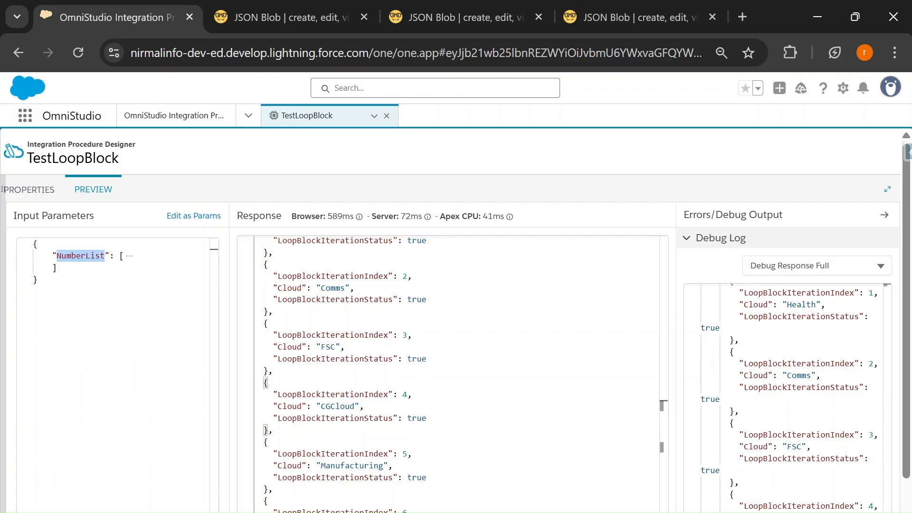
left_click(42, 189)
left_click(433, 305)
key("ctrl+v")
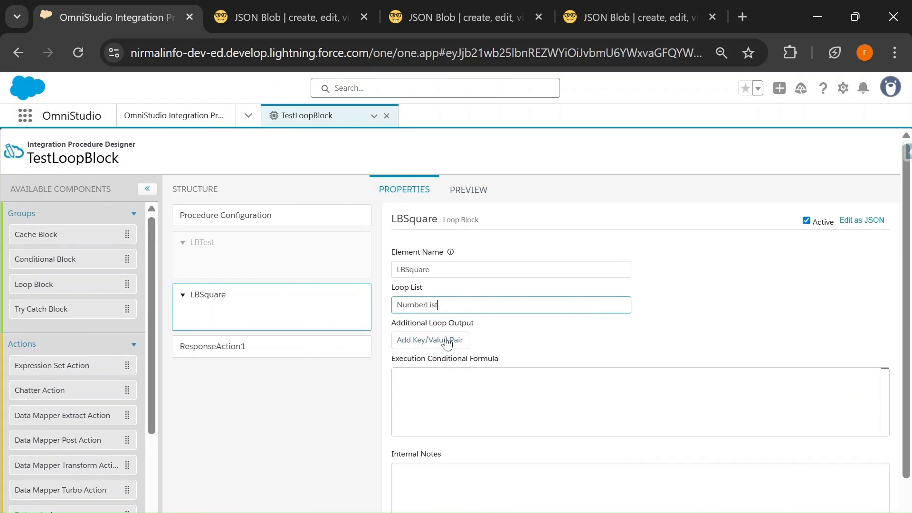
Step: Execute the integration procedure in preview with the NumberList input and check the iteration index and status fields in the response
left_click(469, 190)
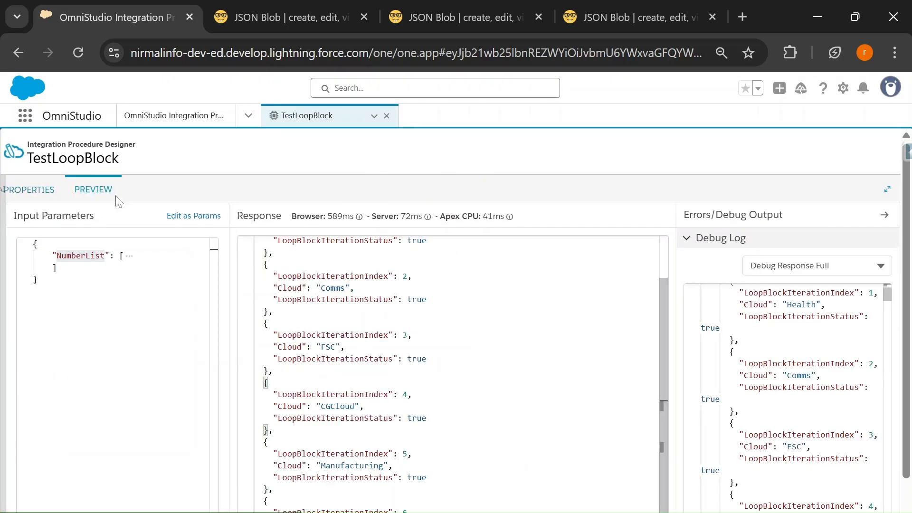
left_click(197, 509)
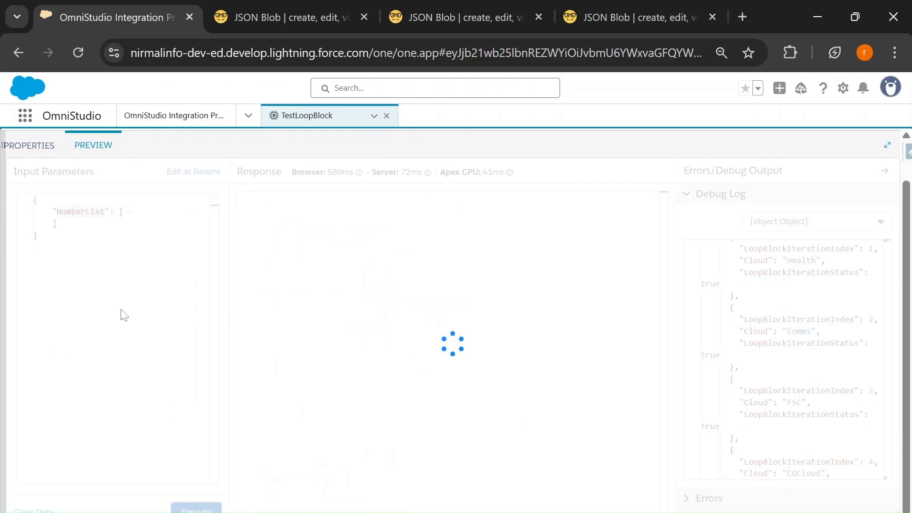
left_click(24, 212)
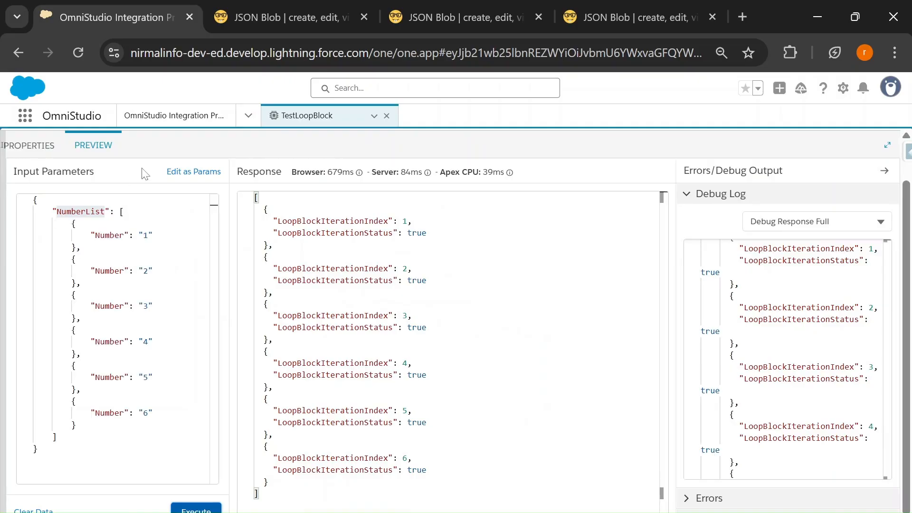
left_click_drag(427, 470, 268, 209)
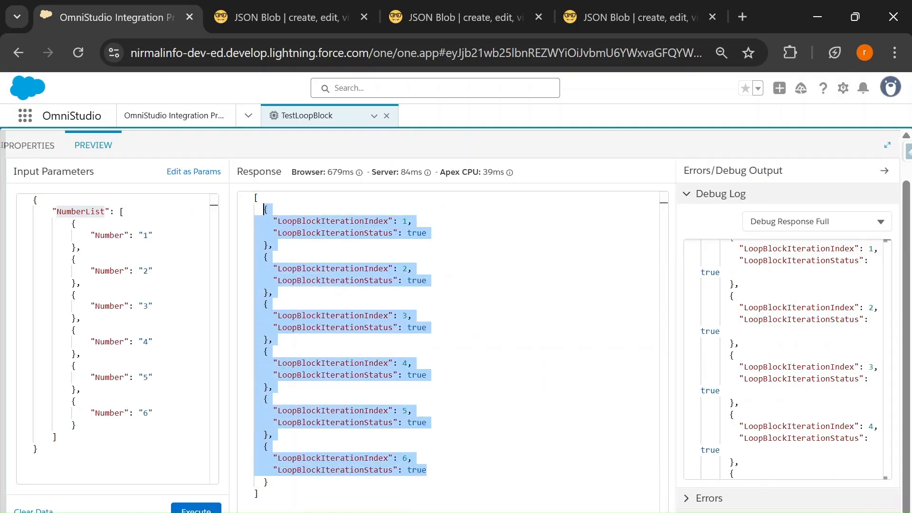
left_click(274, 245)
double_click(333, 221)
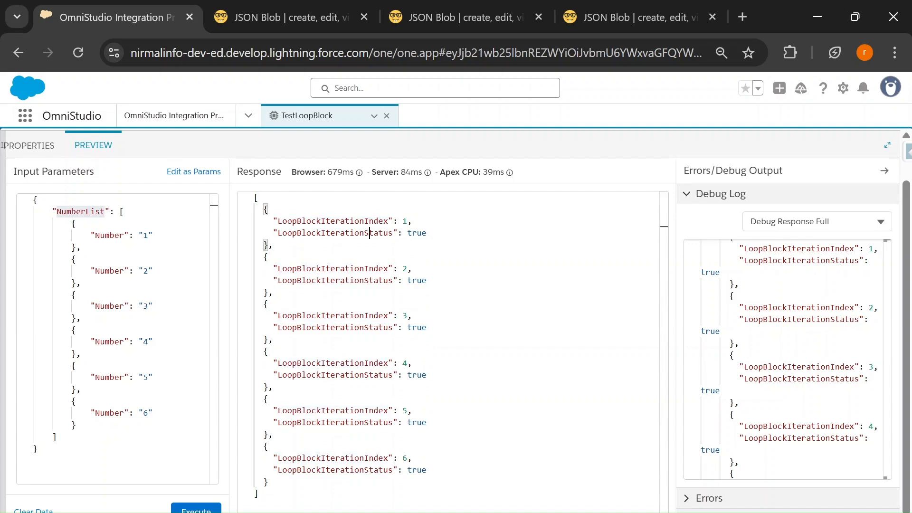
double_click(335, 233)
Step: Add an Additional Loop Output pair with key Number to LBSquare
left_click(21, 150)
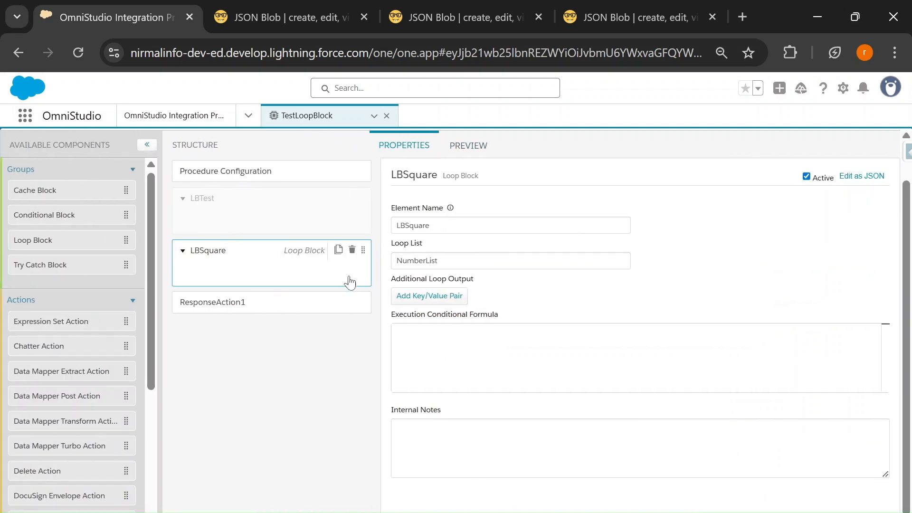
left_click(429, 296)
type("Number")
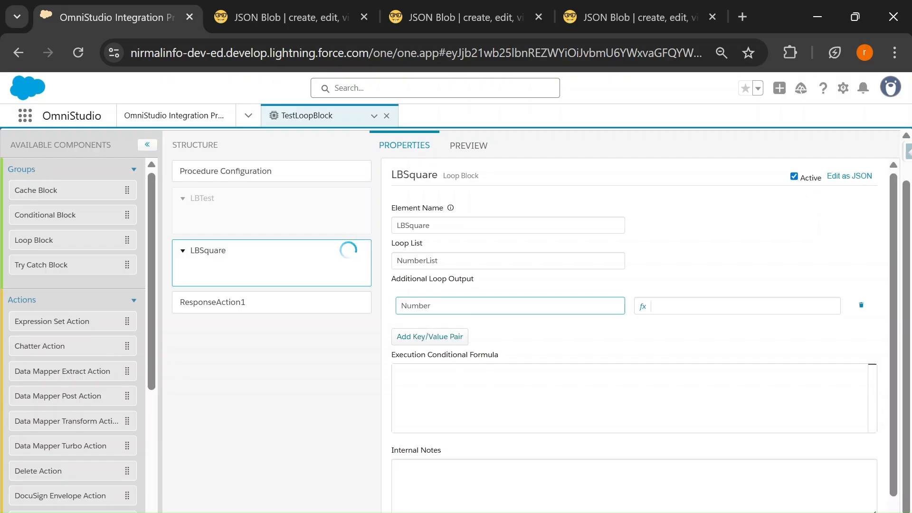
Step: Compose the path NumberList:Number in the browser's find box from the preview input's array and field names, and copy it
left_click(473, 143)
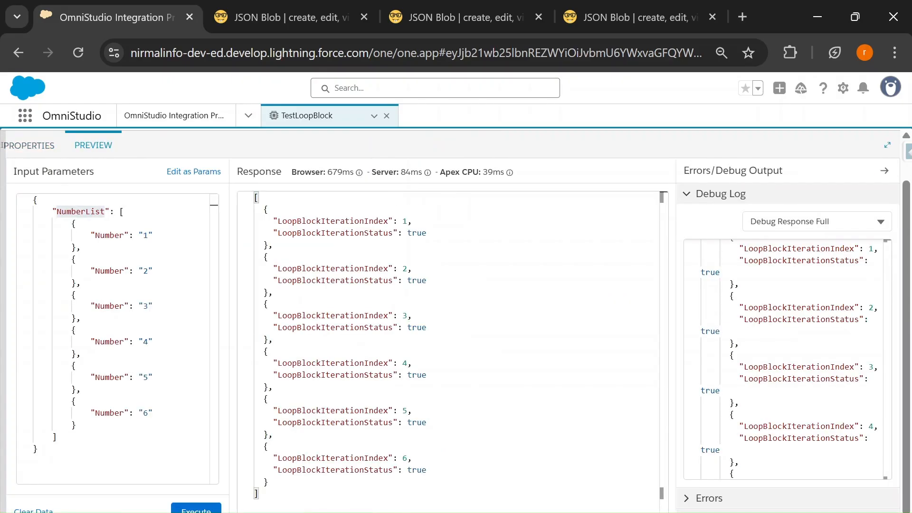
double_click(97, 212)
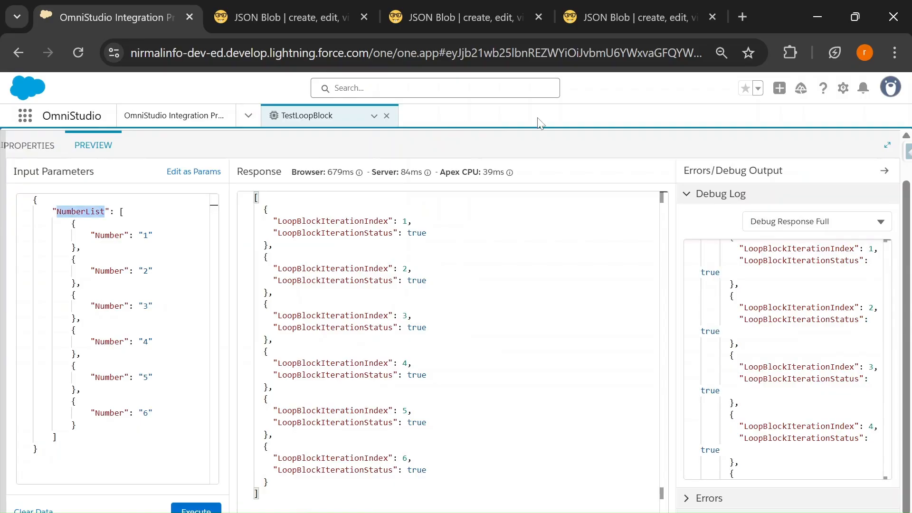
key("ctrl+f")
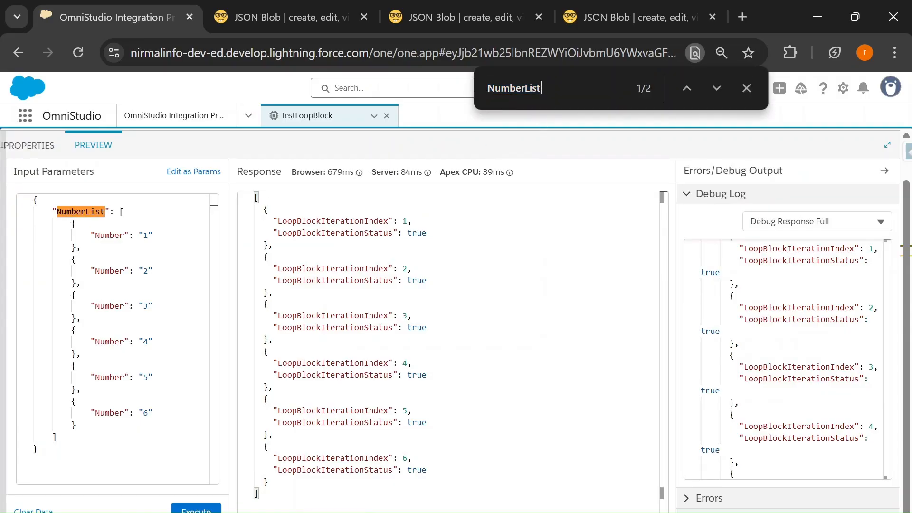
double_click(109, 236)
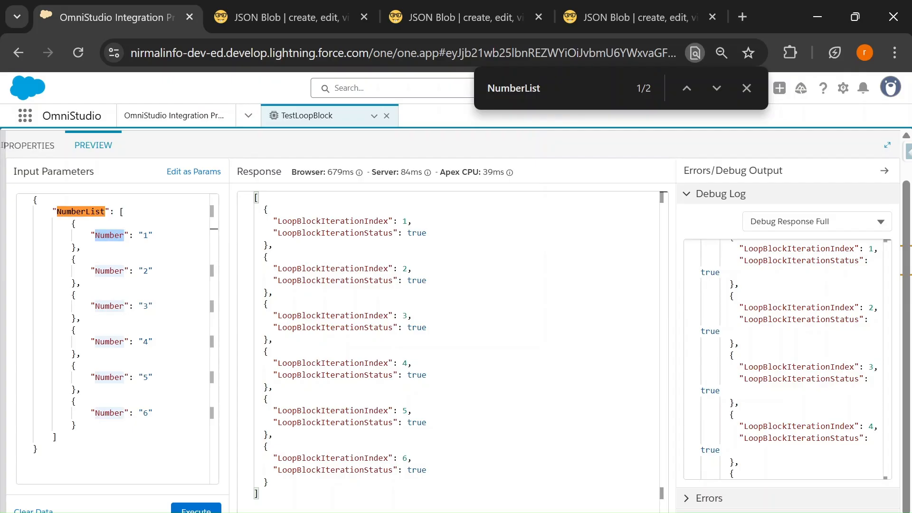
left_click(556, 88)
type(":Number")
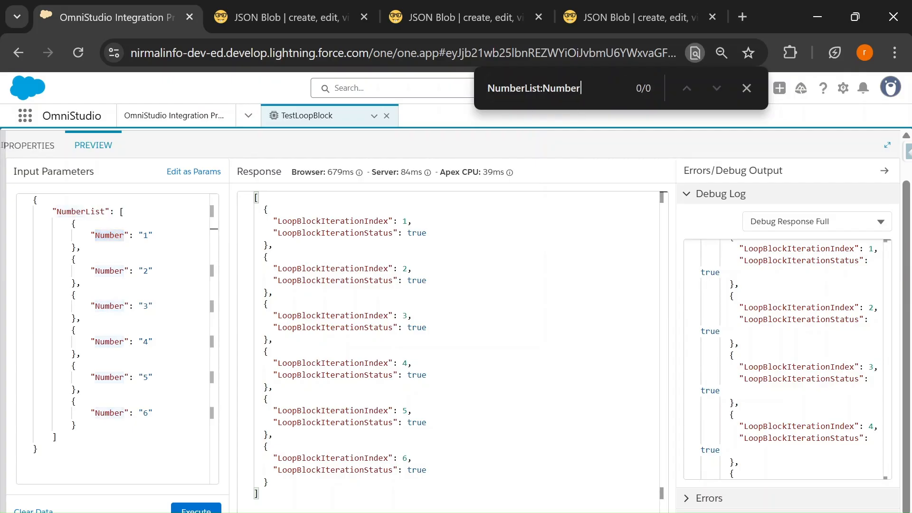
key("ctrl+a")
key("ctrl+c")
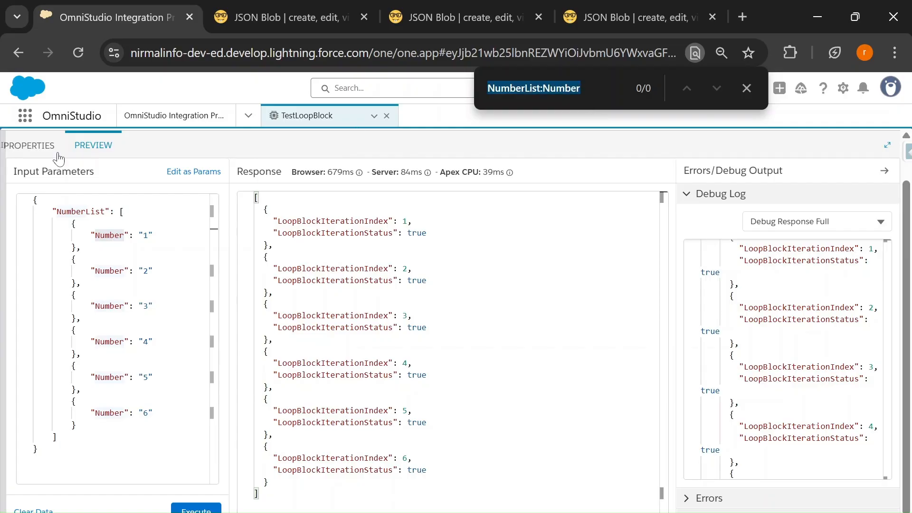
Step: Set the value of LBSquare's Number loop output to =%NumberList:Number%
left_click(18, 146)
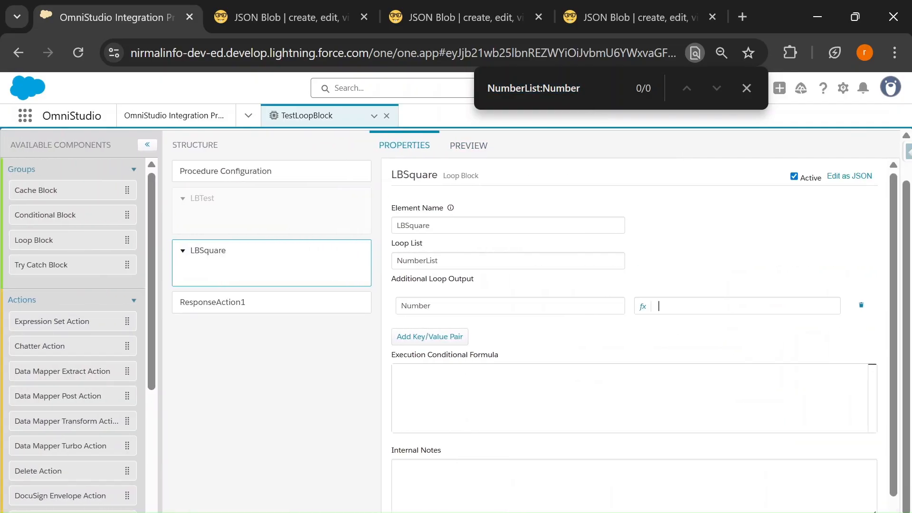
type("=%%")
key("Left")
key("ctrl+v")
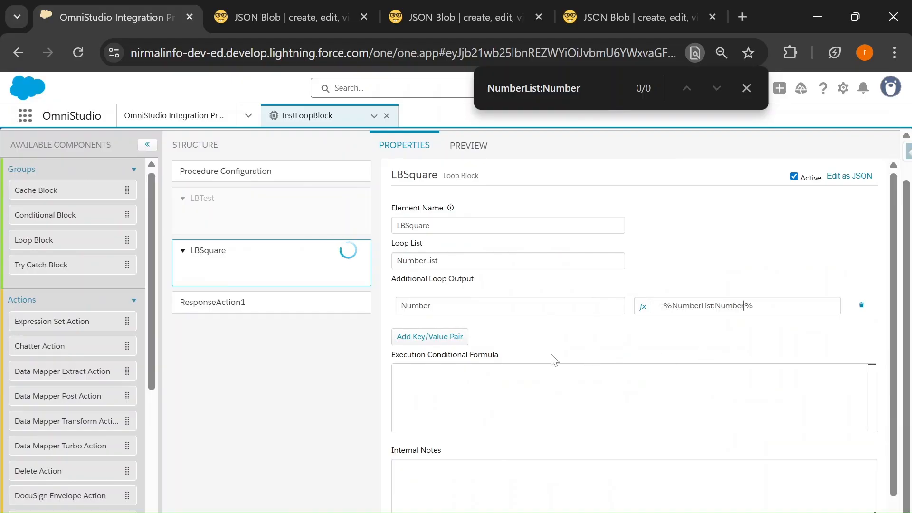
Step: Rename the key of LBSquare's additional loop output to NumberVar
double_click(417, 261)
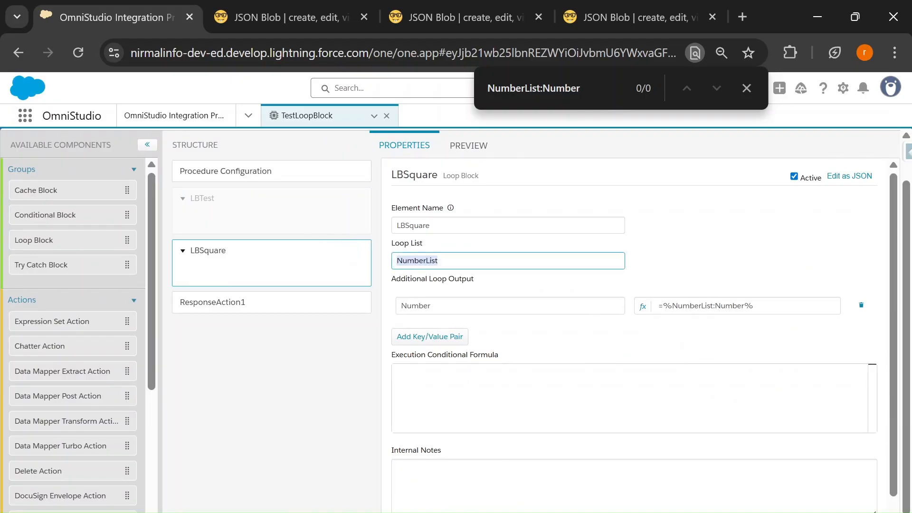
double_click(730, 306)
left_click_drag(434, 307, 394, 306)
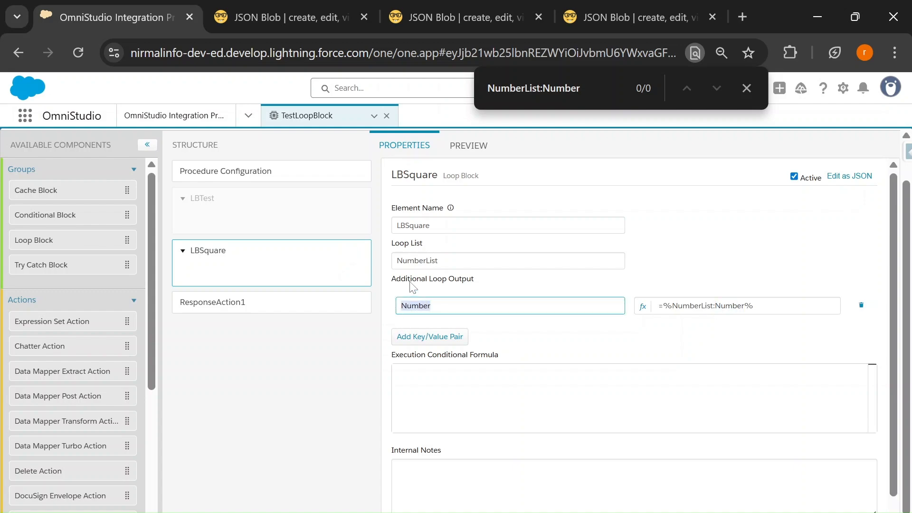
left_click(444, 305)
double_click(411, 306)
left_click(430, 305)
double_click(423, 306)
left_click_drag(390, 280, 474, 286)
key("Tab")
Step: Execute the integration procedure in preview and check the NumberVar field for each iteration in the response
left_click(462, 147)
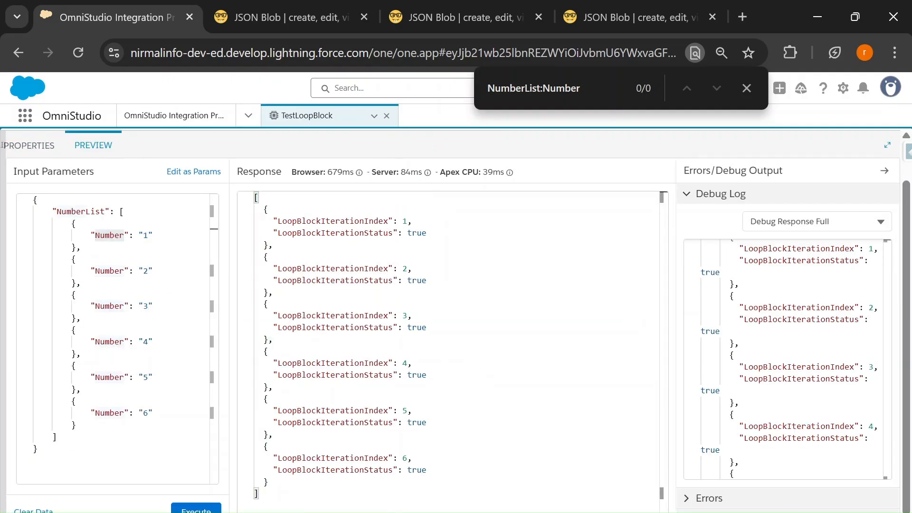
left_click_drag(274, 221, 274, 245)
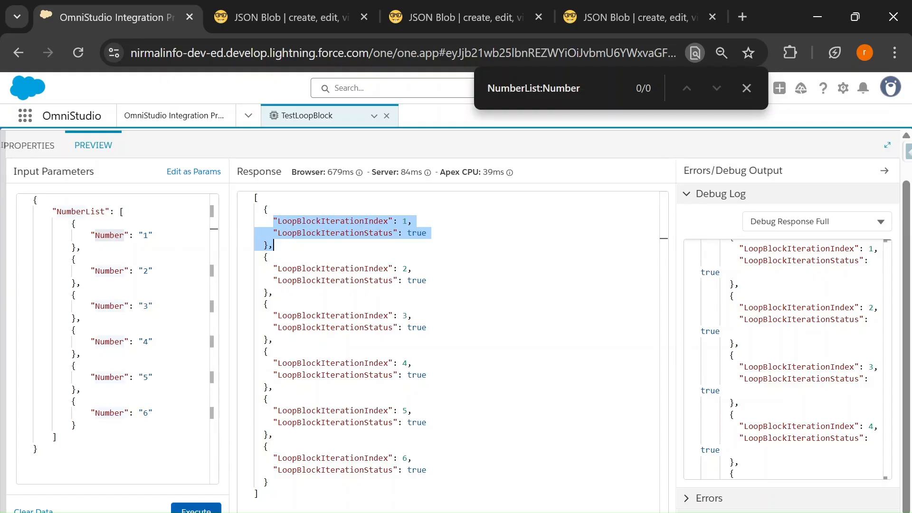
left_click(196, 509)
double_click(322, 233)
left_click_drag(278, 221, 427, 245)
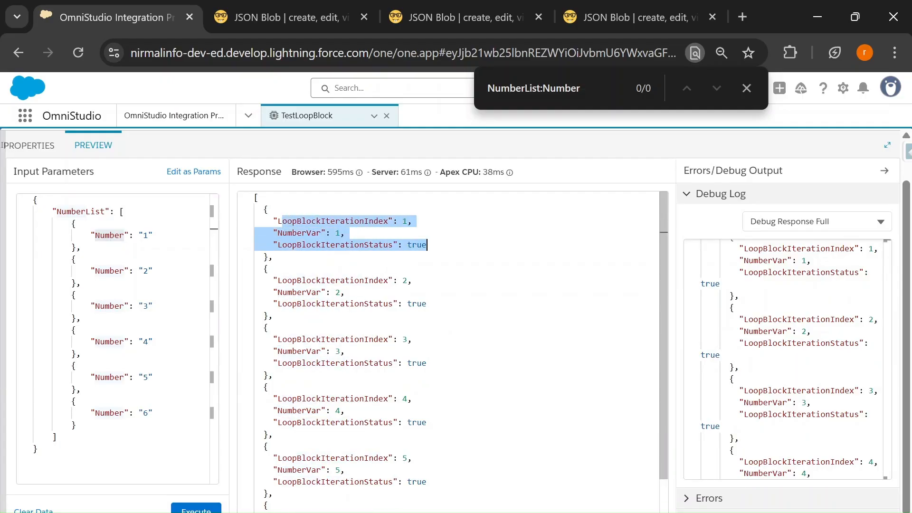
double_click(322, 233)
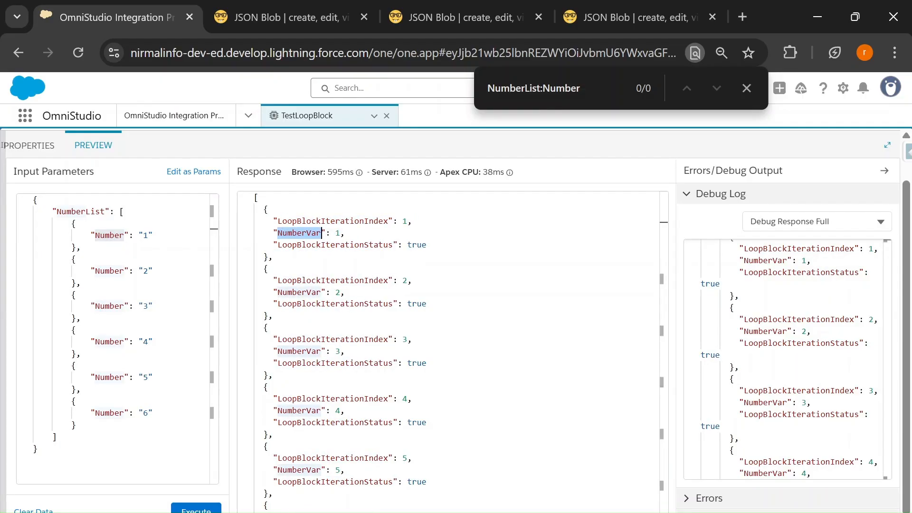
scroll(322, 233, "down", 2)
double_click(322, 480)
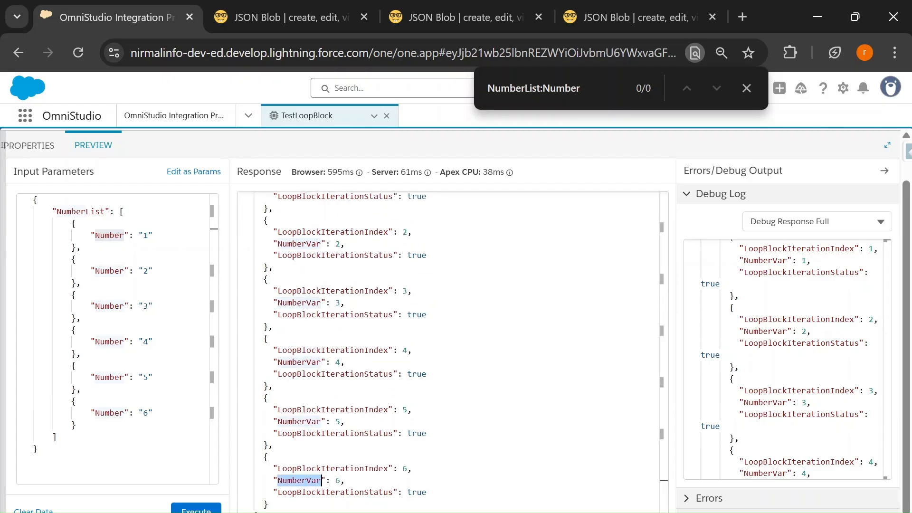
Step: Add a Set Values action inside the LBSquare loop block
left_click(34, 145)
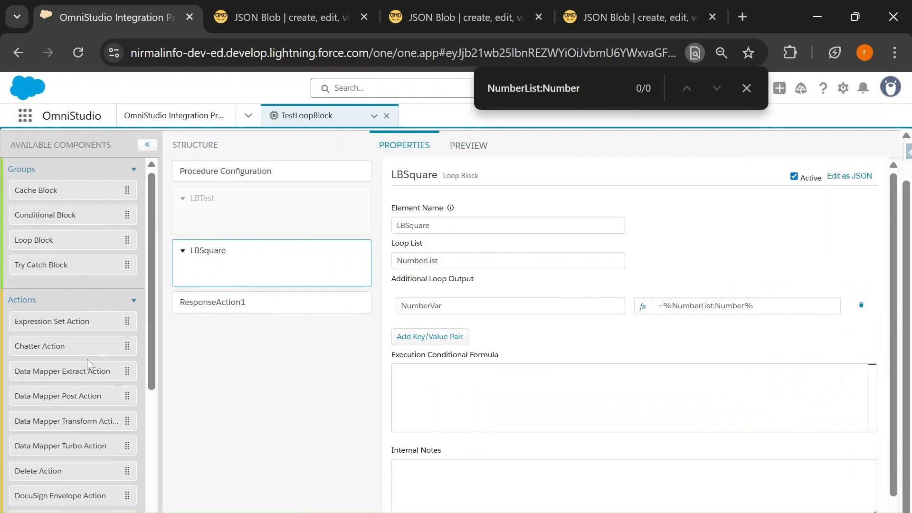
scroll(90, 366, "down", 3)
scroll(90, 366, "down", 1)
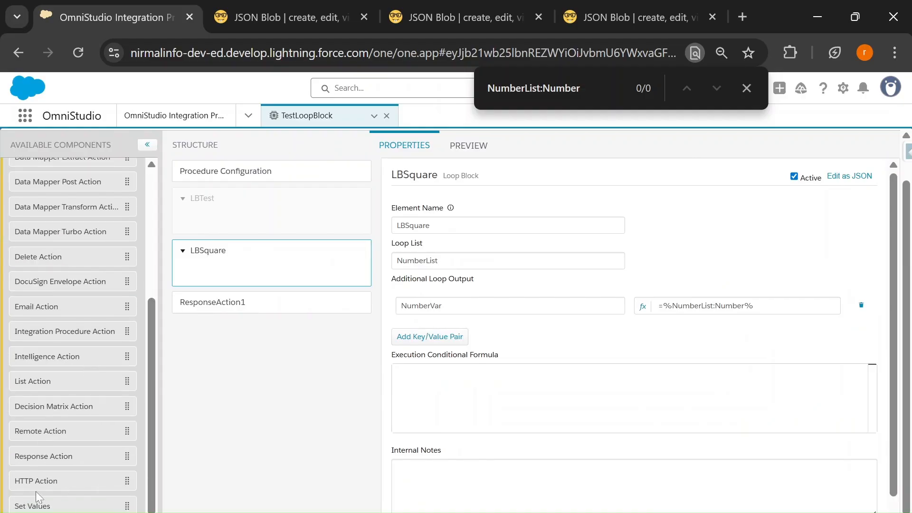
left_click_drag(37, 510, 218, 284)
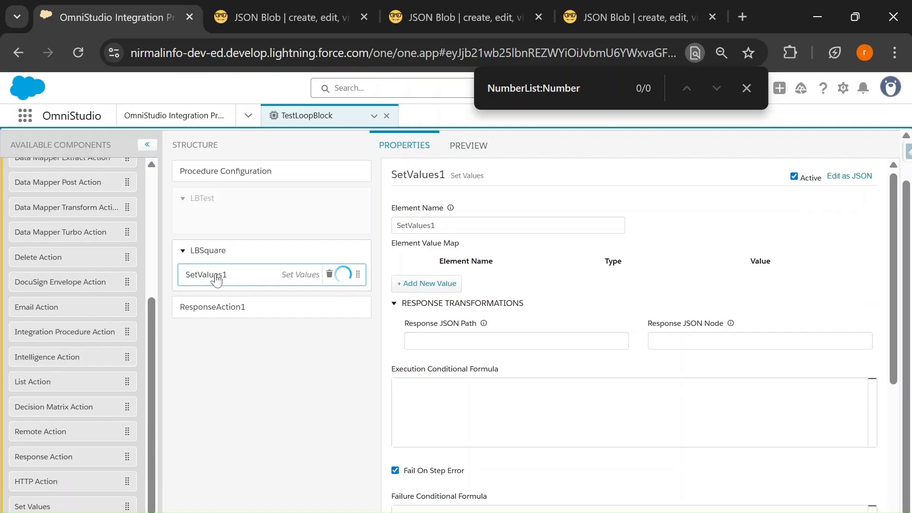
Step: Recheck LBSquare's loop list against the preview input, and rename the Set Values element inside it as SV
left_click(234, 256)
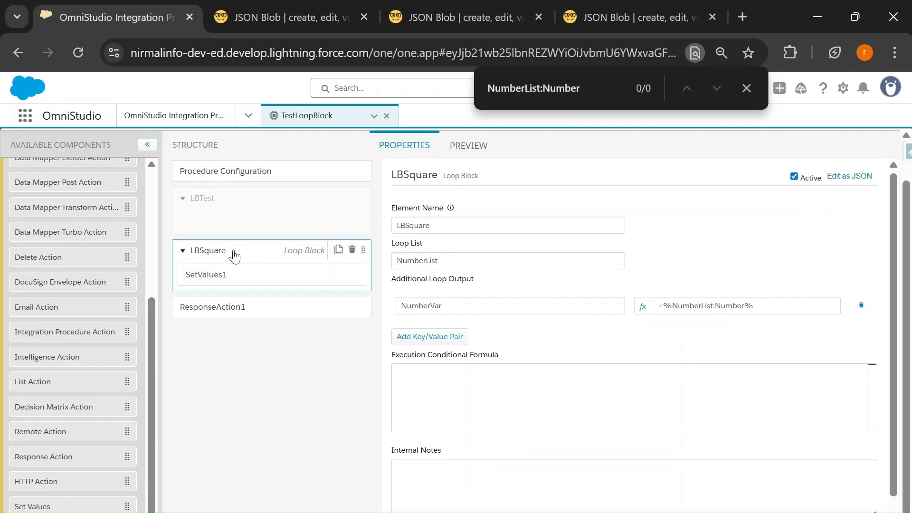
left_click_drag(438, 261, 397, 261)
left_click(468, 146)
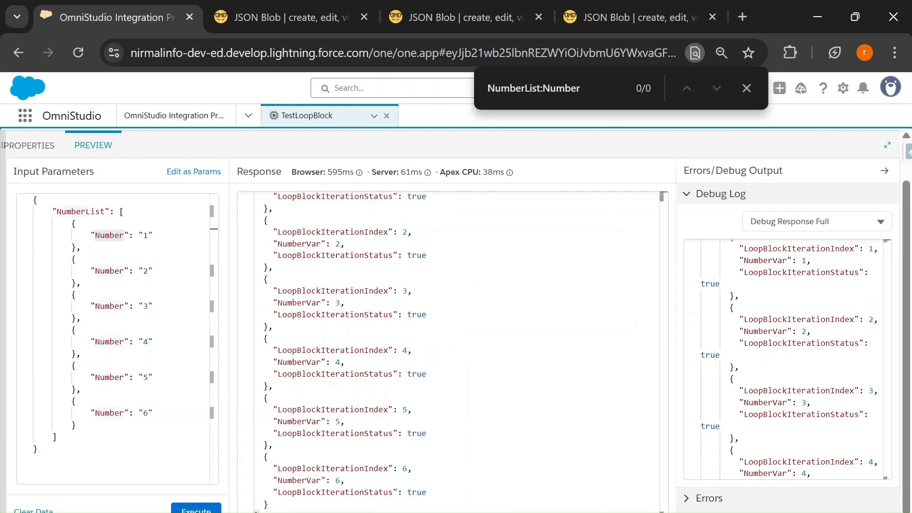
double_click(110, 236)
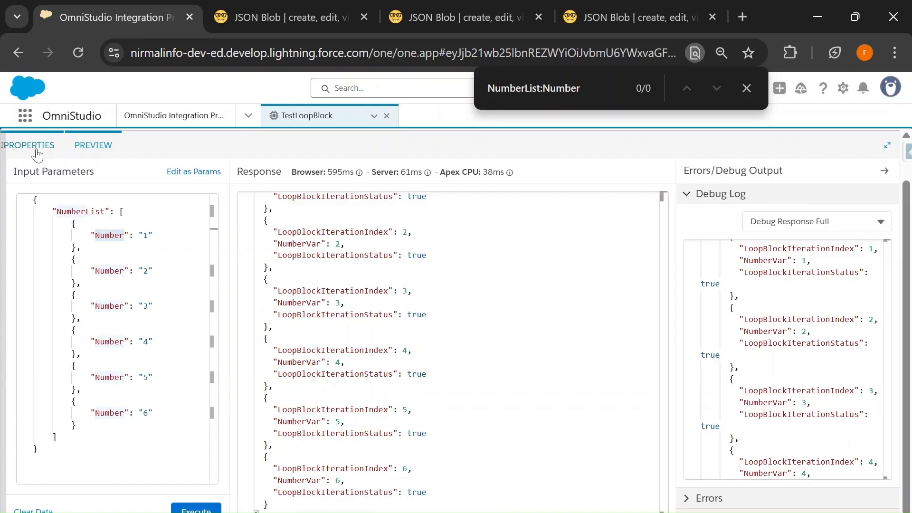
left_click(12, 147)
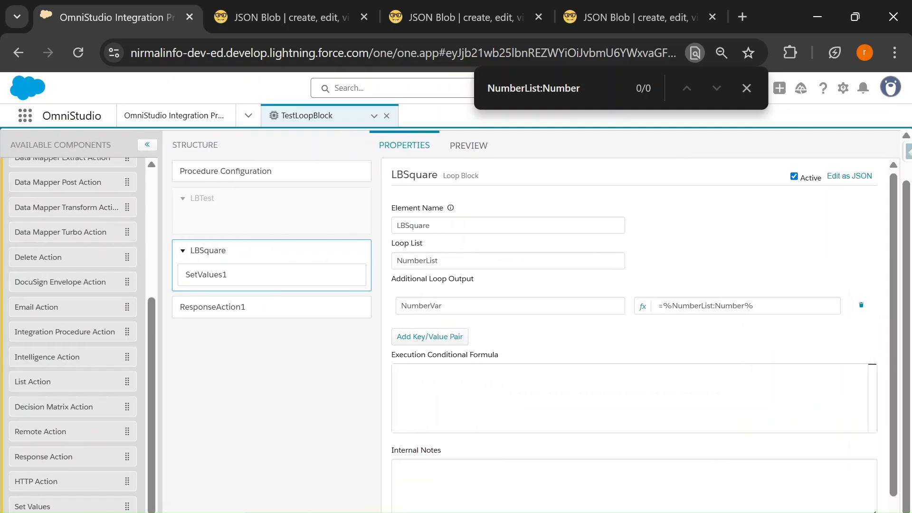
left_click(213, 279)
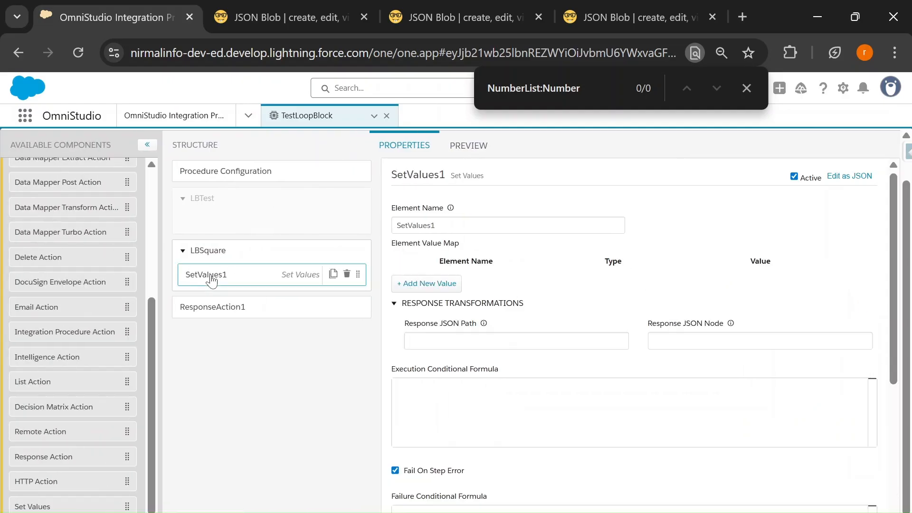
left_click_drag(438, 225, 384, 230)
type("SV")
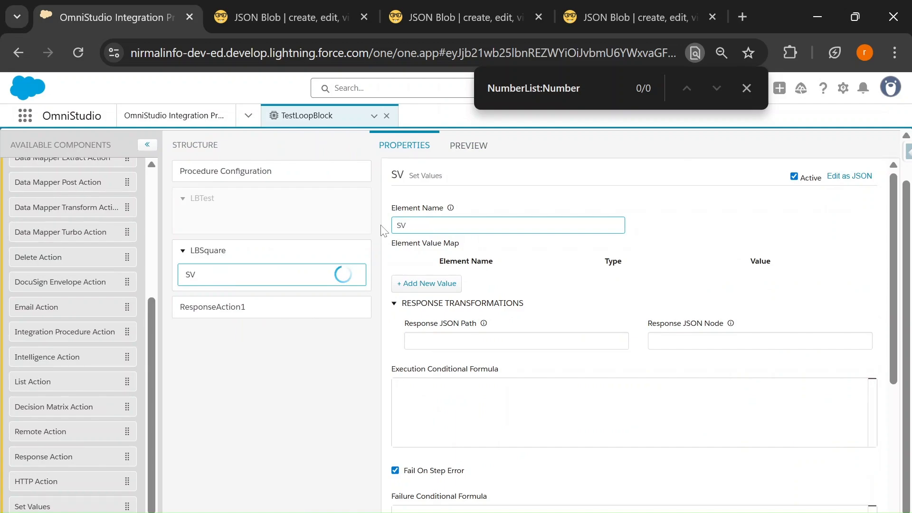
Step: Add a new value named Square to SV's Element Value Map
left_click(426, 284)
left_click(426, 284)
type("Square")
left_click(562, 314)
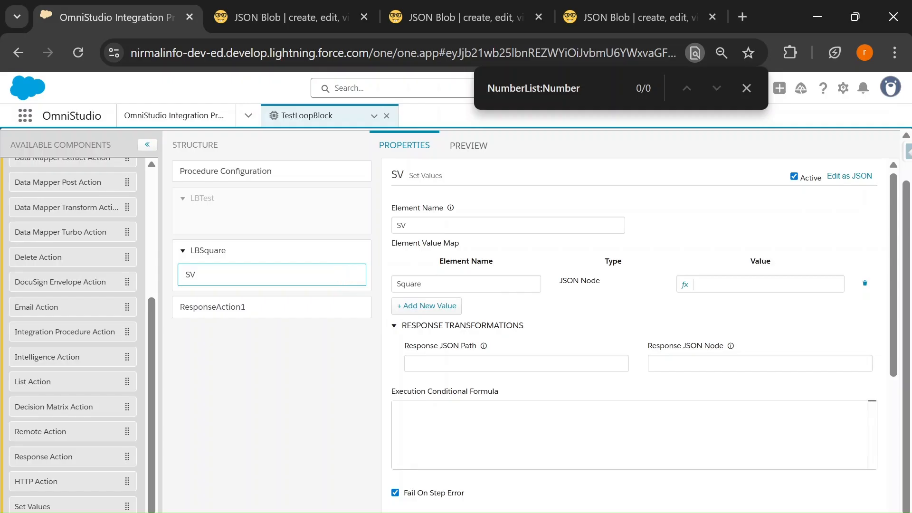
Step: Copy the formula =%NumberList:Number% from LBSquare's loop output into the value of SV's Square element
left_click(269, 252)
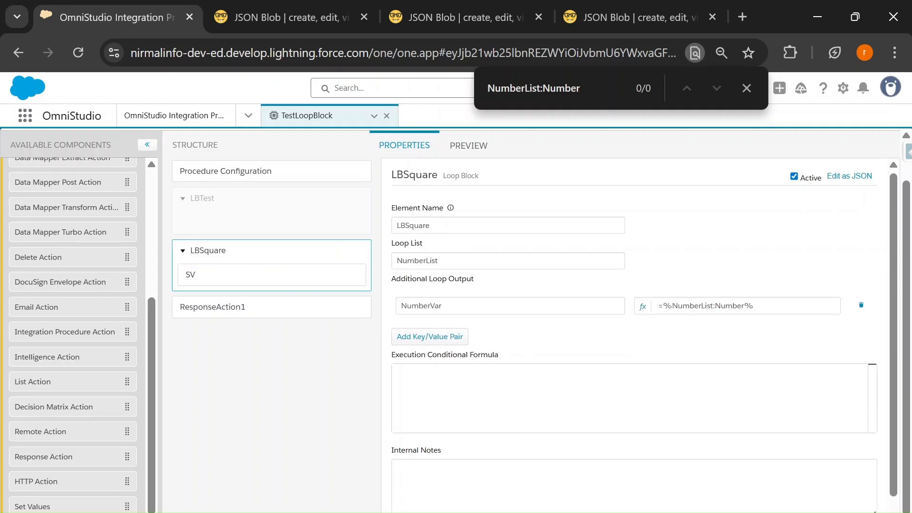
left_click_drag(451, 260, 382, 259)
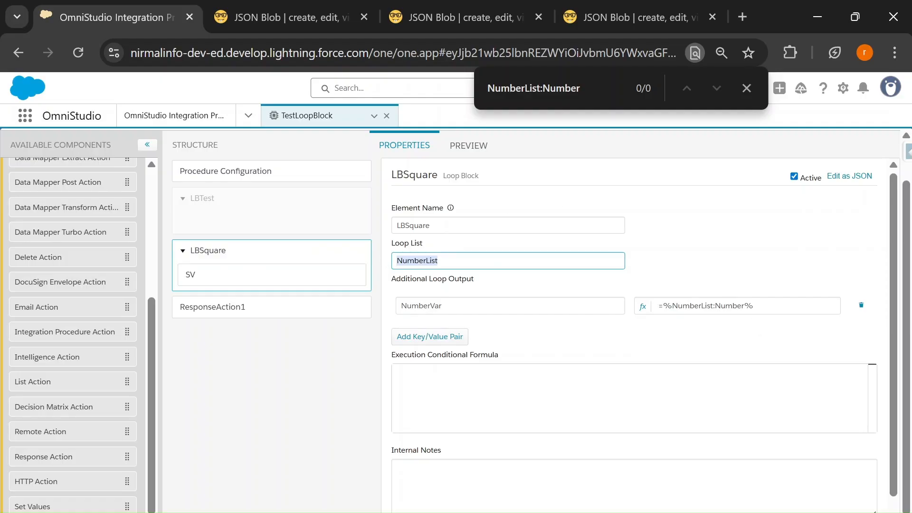
double_click(730, 306)
left_click_drag(754, 307, 649, 309)
key("ctrl+c")
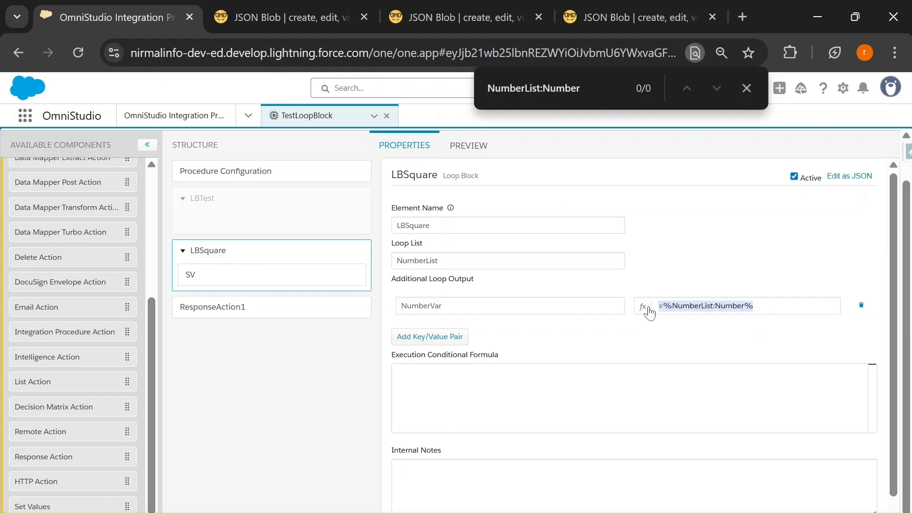
left_click(218, 282)
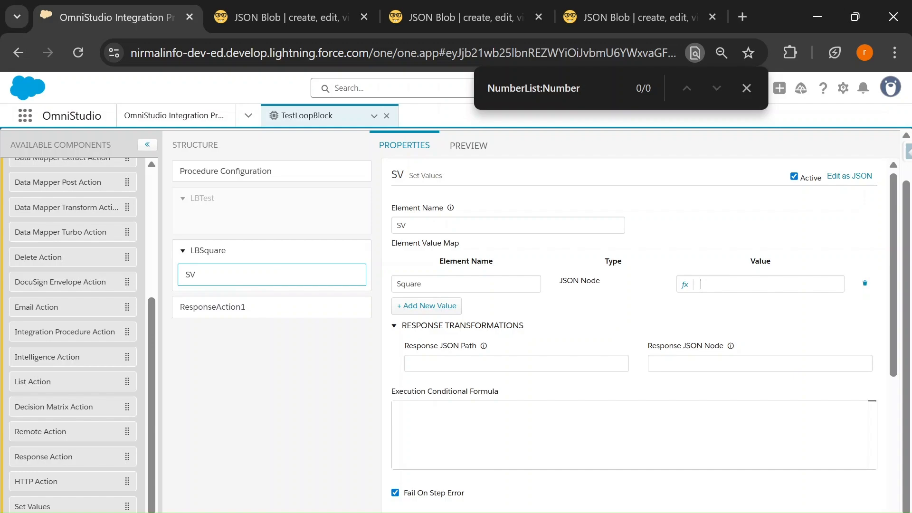
key("ctrl+v")
Step: Extend the Square formula to =%NumberList:Number% * %NumberList:Number% and review it in the Expression Editor
double_click(773, 284)
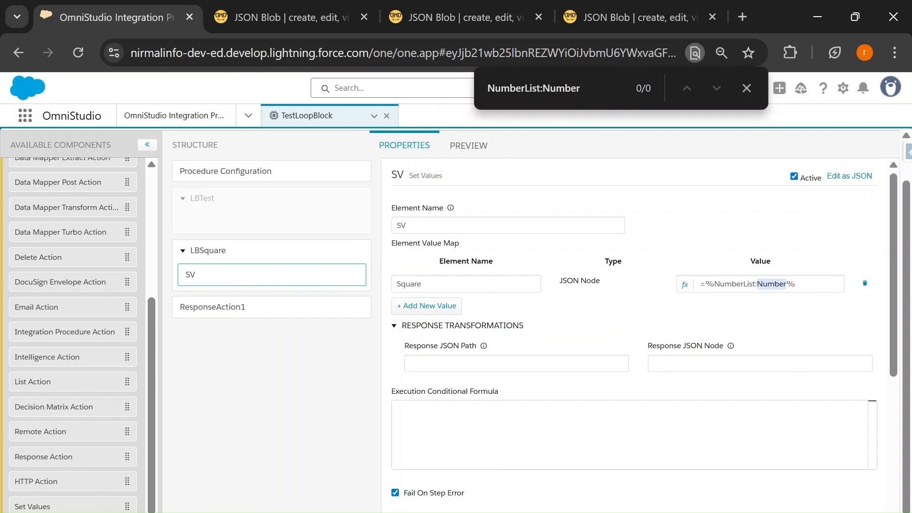
left_click_drag(796, 284, 705, 284)
key("ctrl+c")
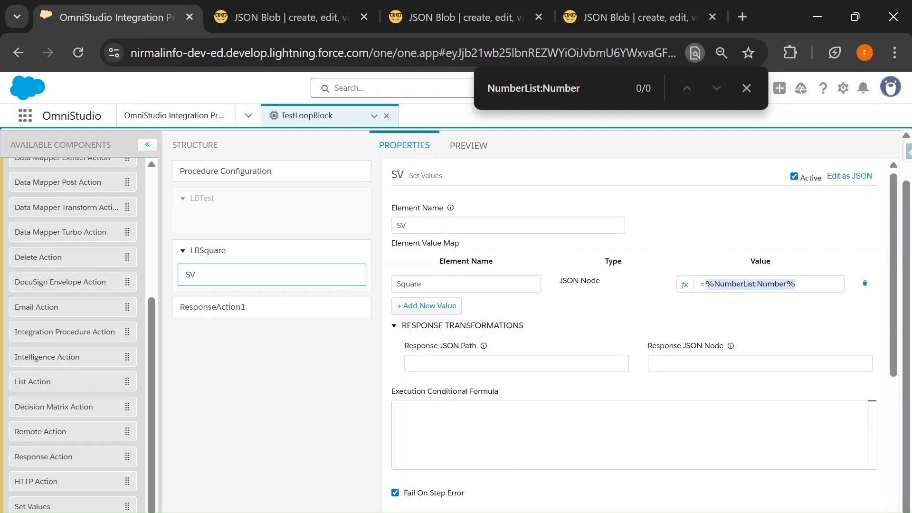
key("Right")
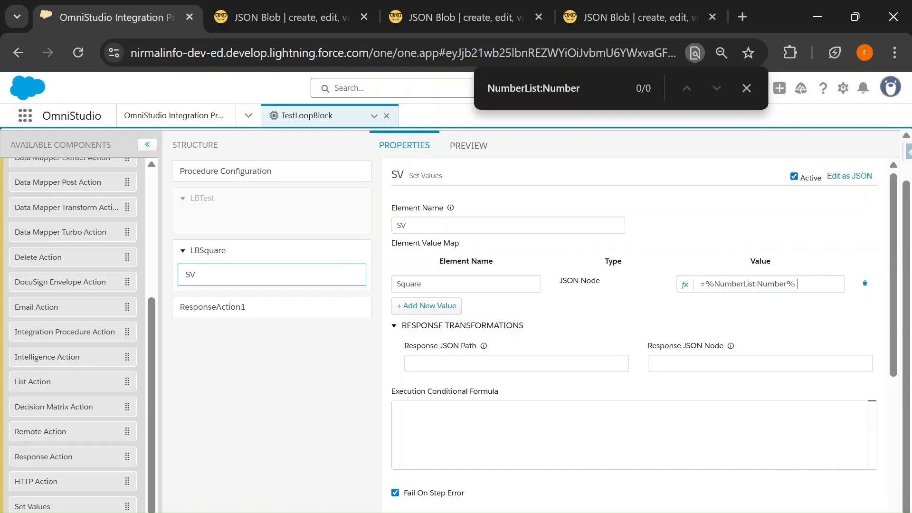
type("*")
key("ctrl+v")
left_click(685, 285)
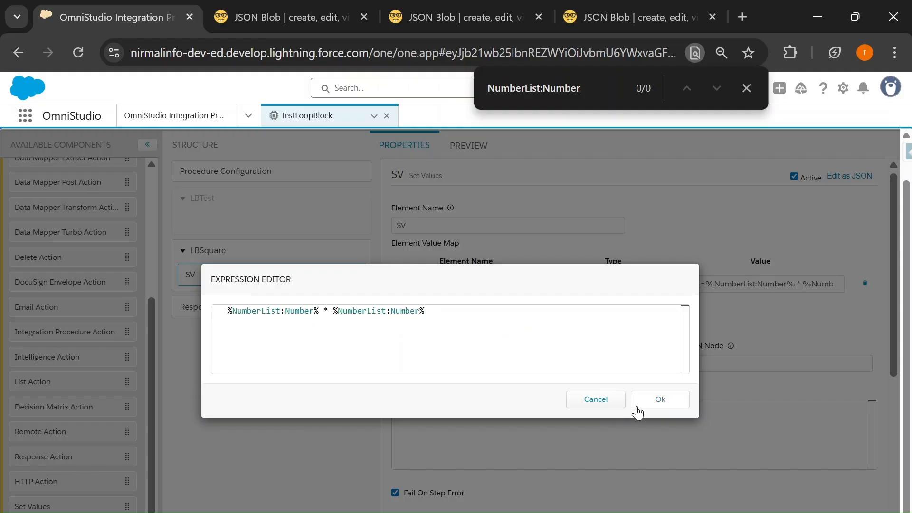
left_click(659, 399)
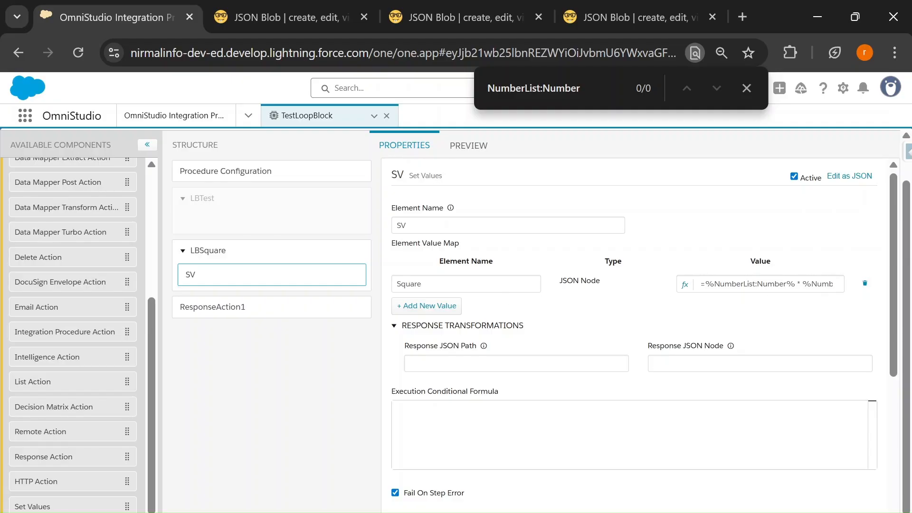
double_click(393, 285)
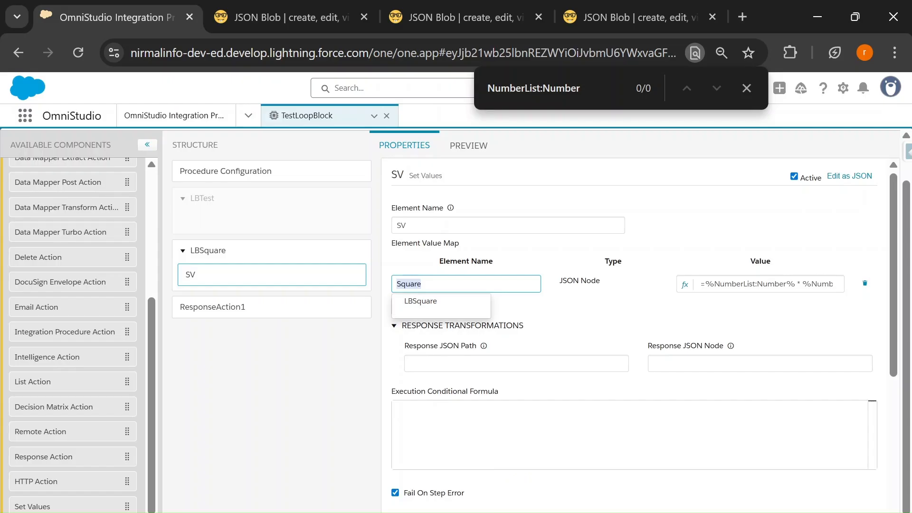
Step: Replace NumberList with the copied element name SV in the NumberList:Number text kept in the browser's find box
double_click(563, 88)
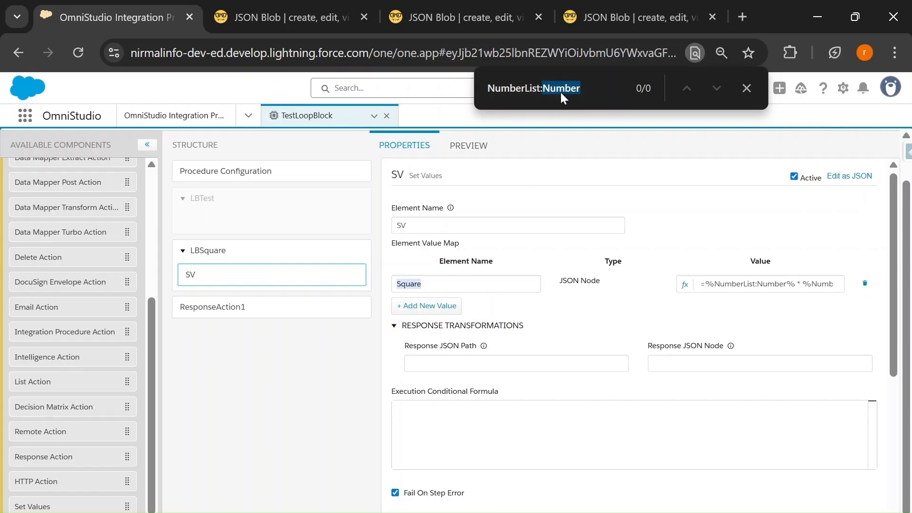
left_click_drag(407, 225, 386, 225)
key("ctrl+c")
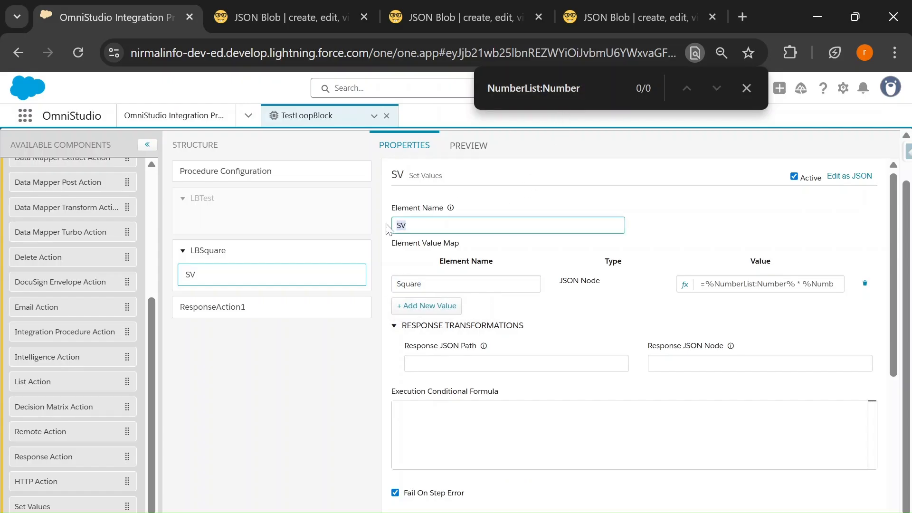
double_click(503, 88)
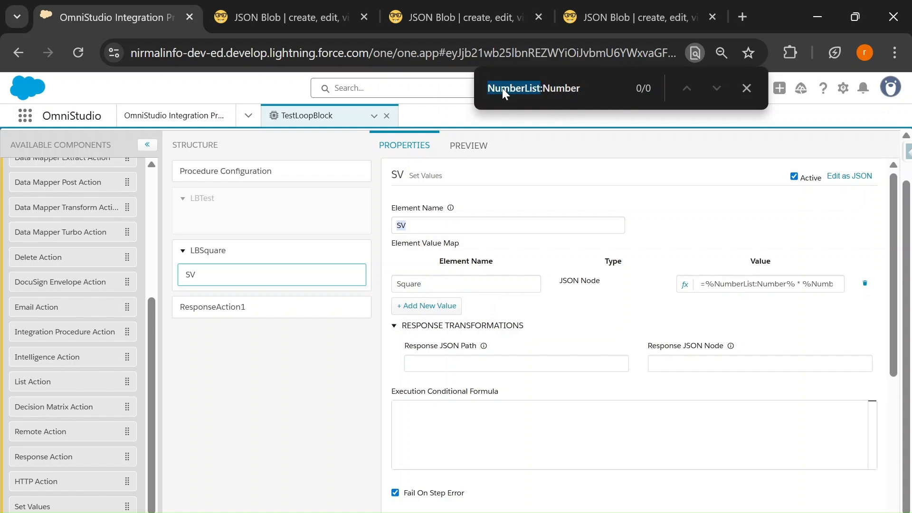
key("ctrl+v")
Step: Replace Number with the copied element name Square in the find box text, and copy the resulting path SV:Square
double_click(409, 284)
key("ctrl+c")
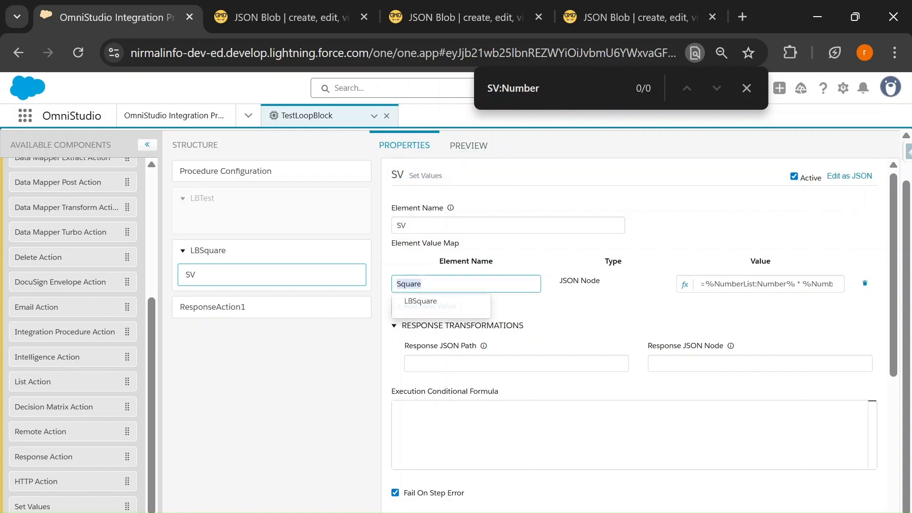
double_click(521, 88)
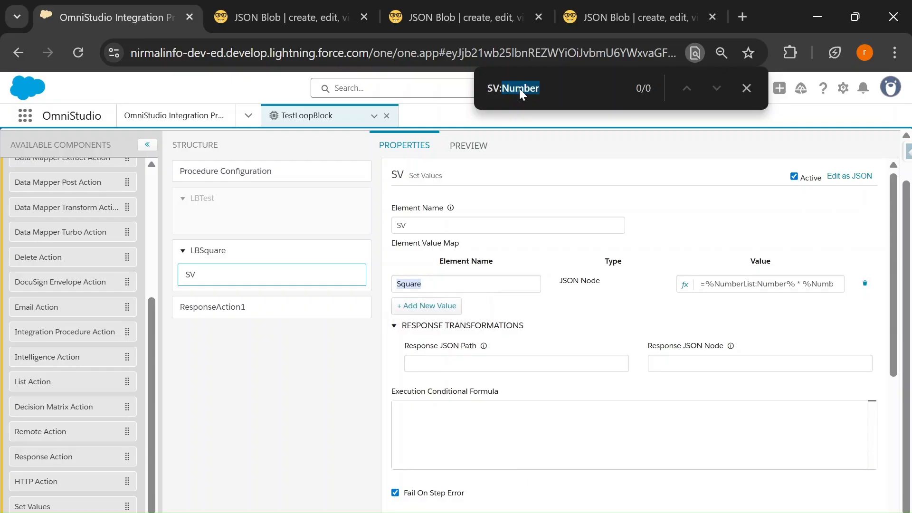
key("ctrl+v")
left_click_drag(535, 89, 470, 95)
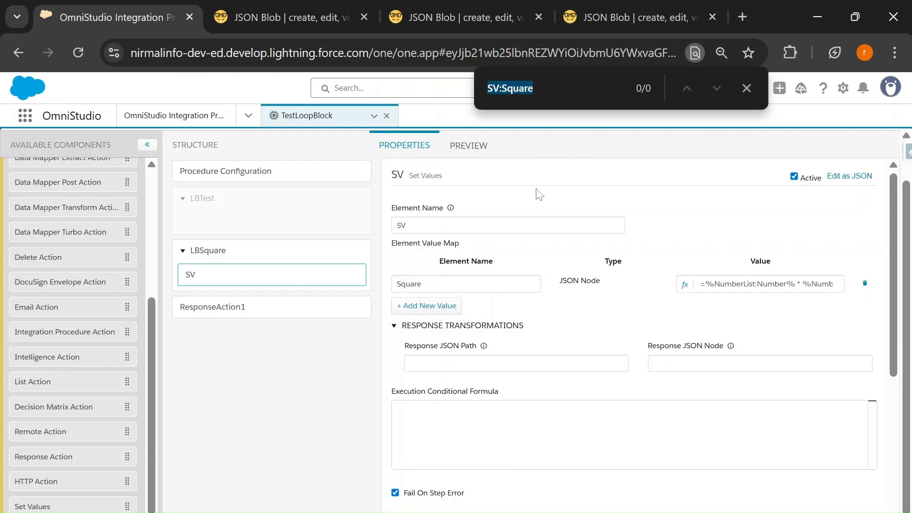
left_click_drag(702, 285, 842, 303)
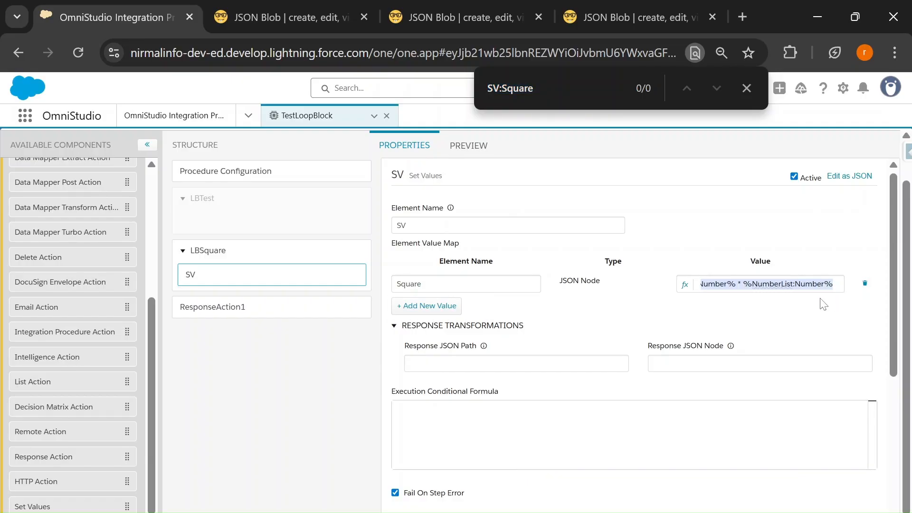
key("ctrl+f")
key("ctrl+c")
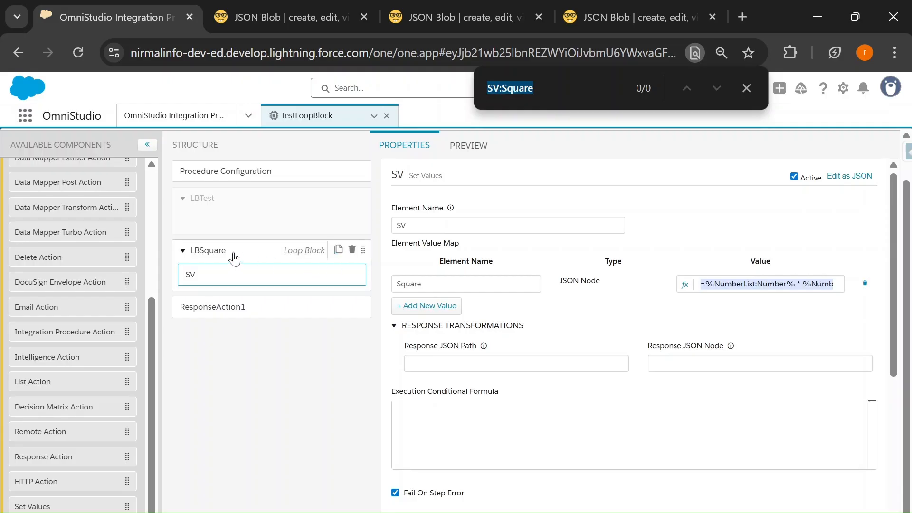
Step: Add a Square entry with the value =%SV:Square% to LBSquare's Additional Loop Output
left_click(234, 259)
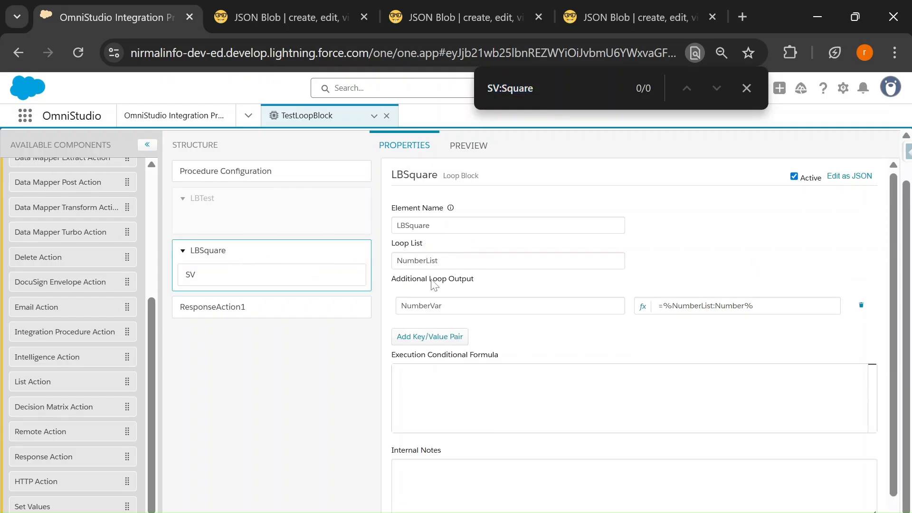
left_click_drag(396, 278, 477, 284)
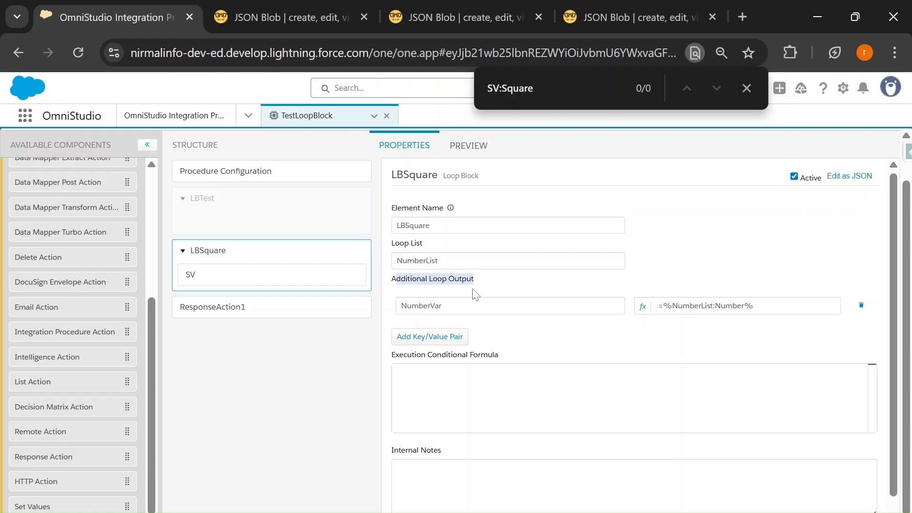
left_click(427, 339)
left_click(427, 333)
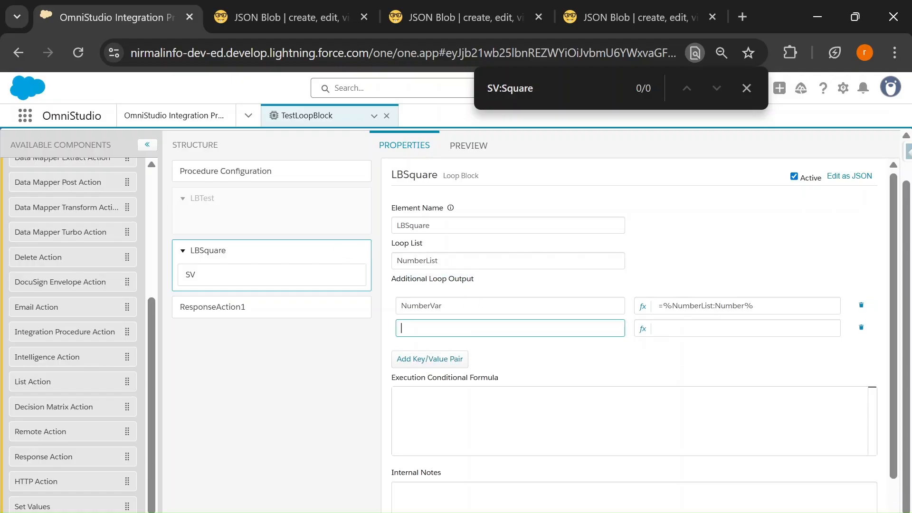
type("Square")
left_click(674, 329)
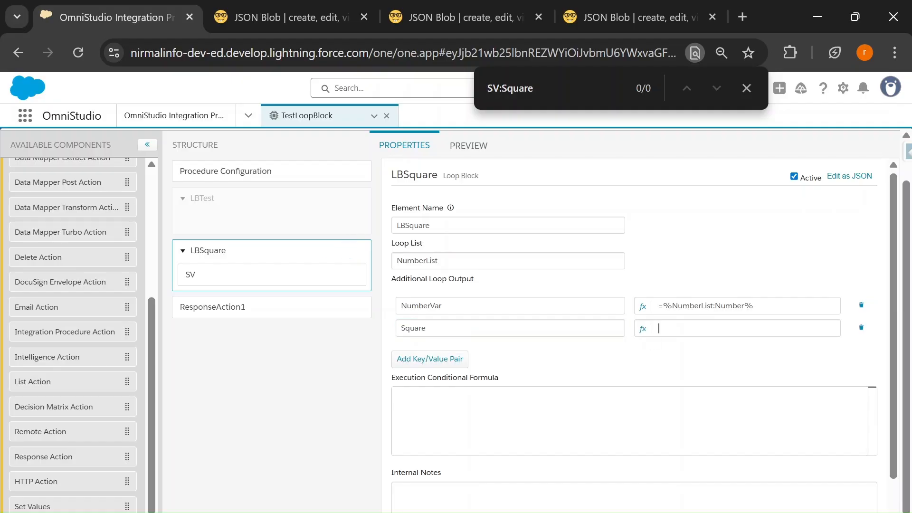
type("%%")
key("Left")
key("ctrl+v")
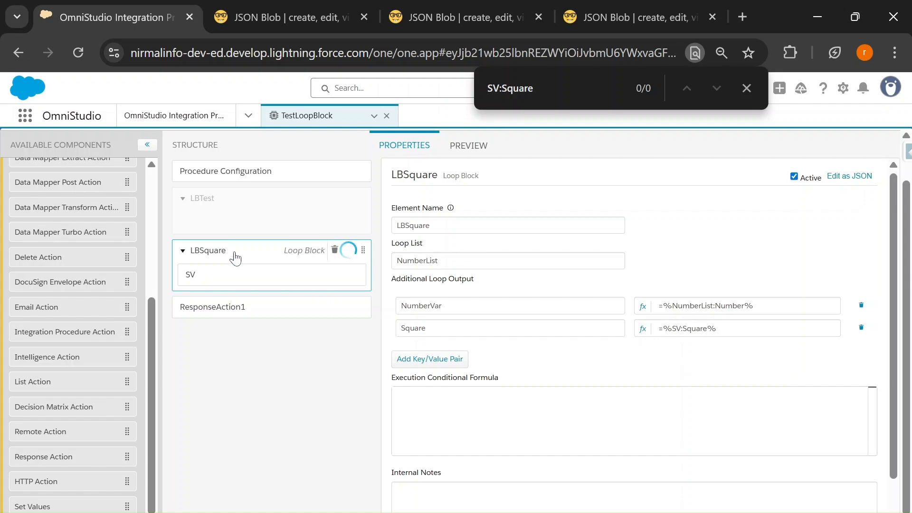
Step: Review LBSquare's loop list, SV's element name and Square formula, and the two entries in LBSquare's Additional Loop Output
left_click_drag(437, 261, 389, 268)
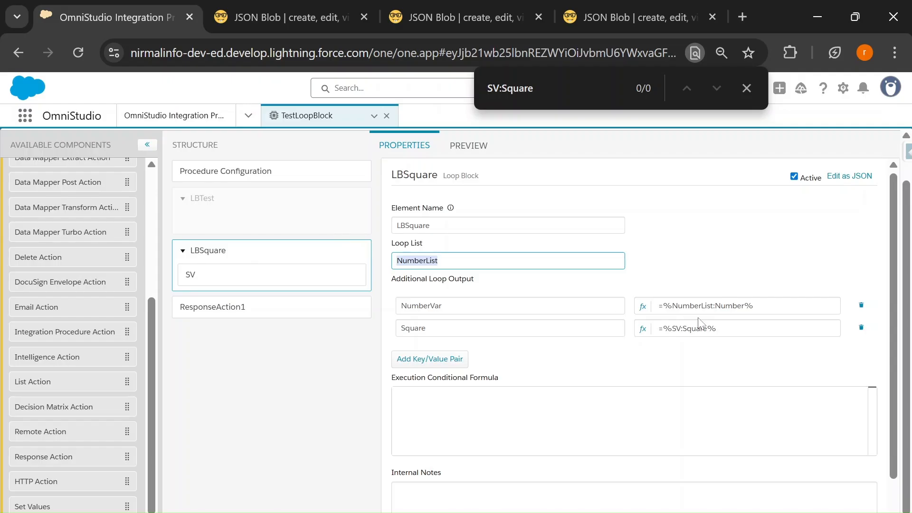
left_click(205, 282)
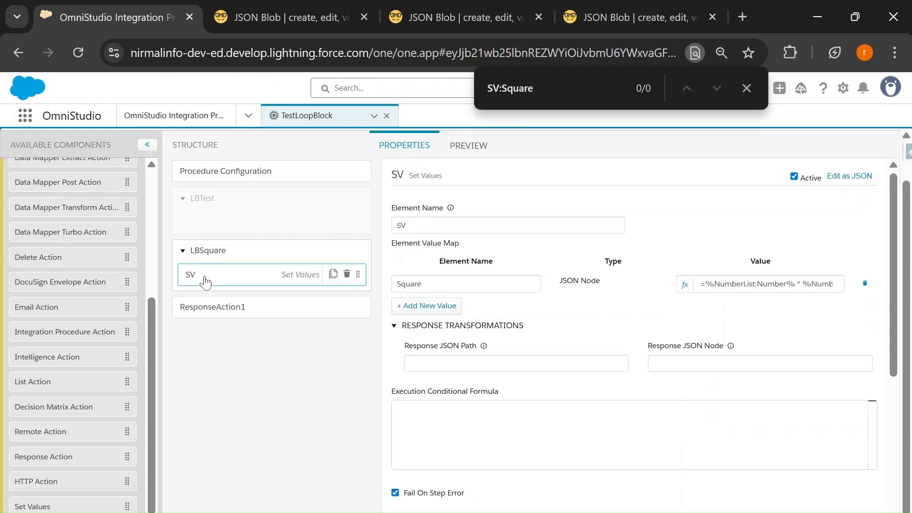
double_click(734, 284)
double_click(772, 284)
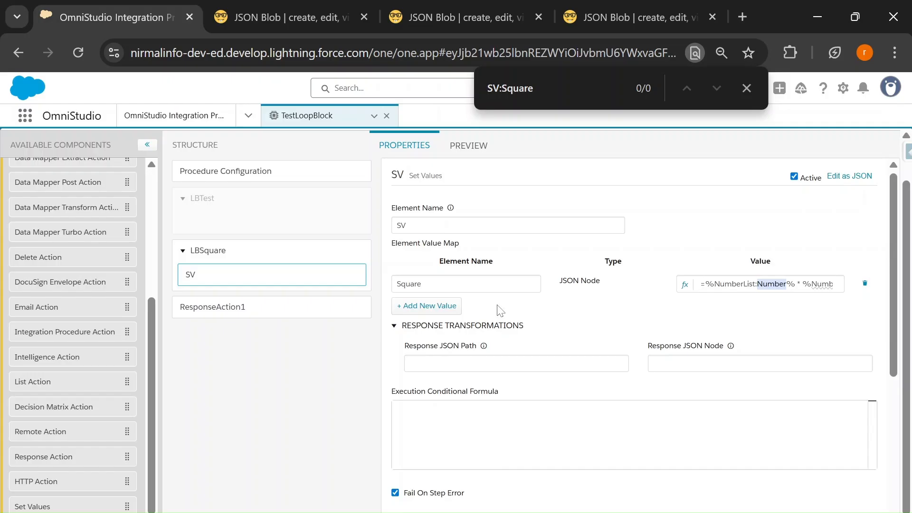
double_click(410, 284)
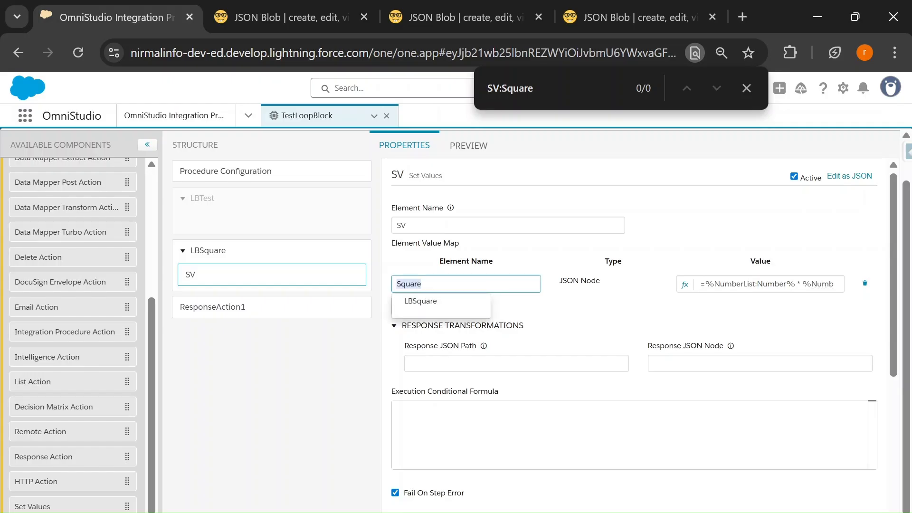
double_click(402, 226)
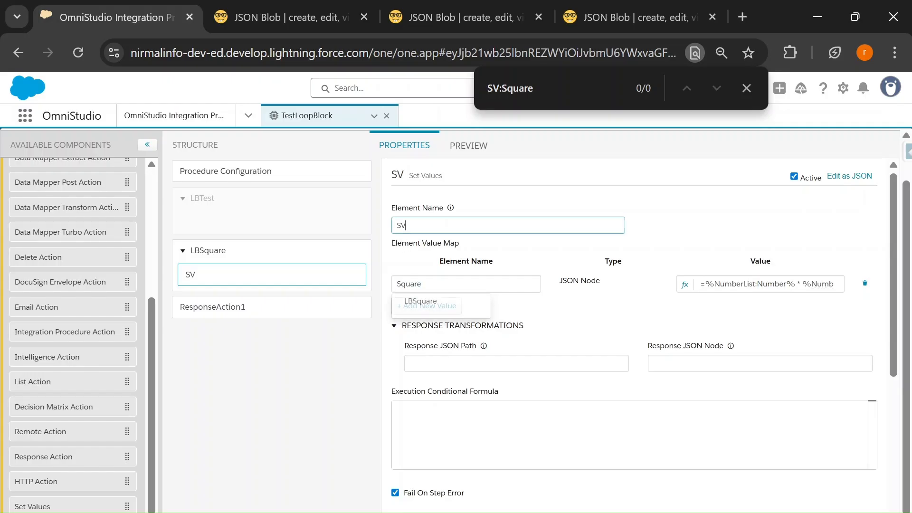
left_click_drag(529, 90, 480, 90)
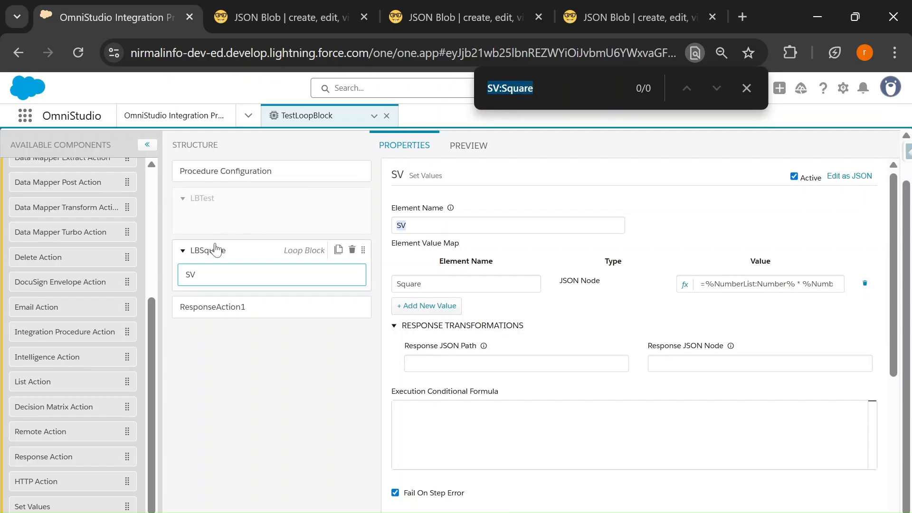
left_click(216, 251)
left_click_drag(718, 328, 653, 329)
double_click(410, 328)
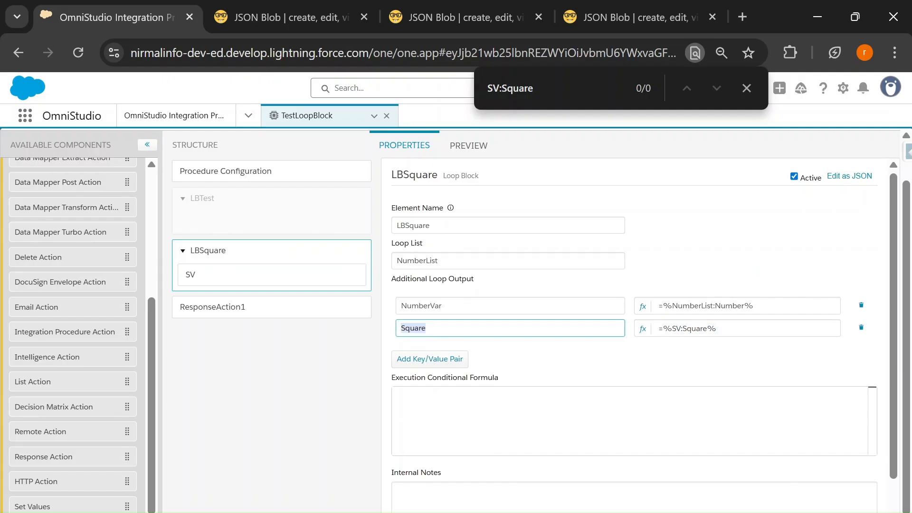
double_click(730, 306)
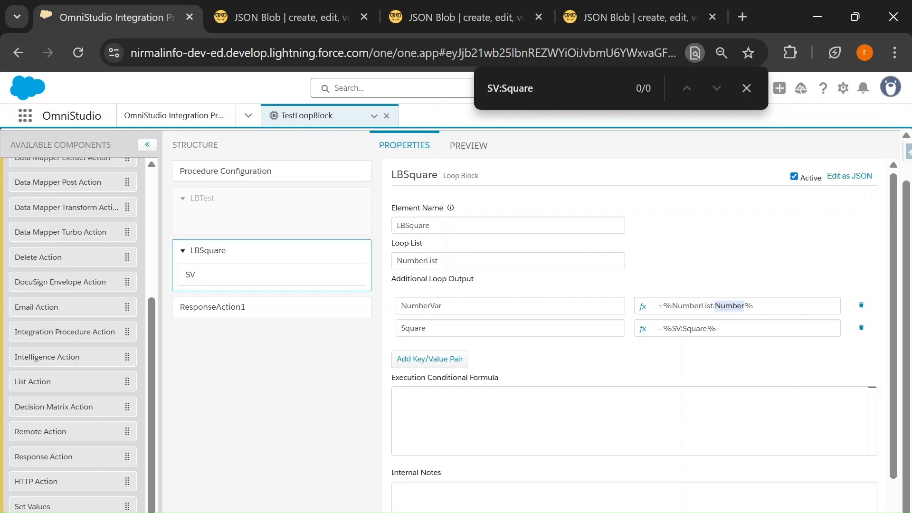
double_click(412, 328)
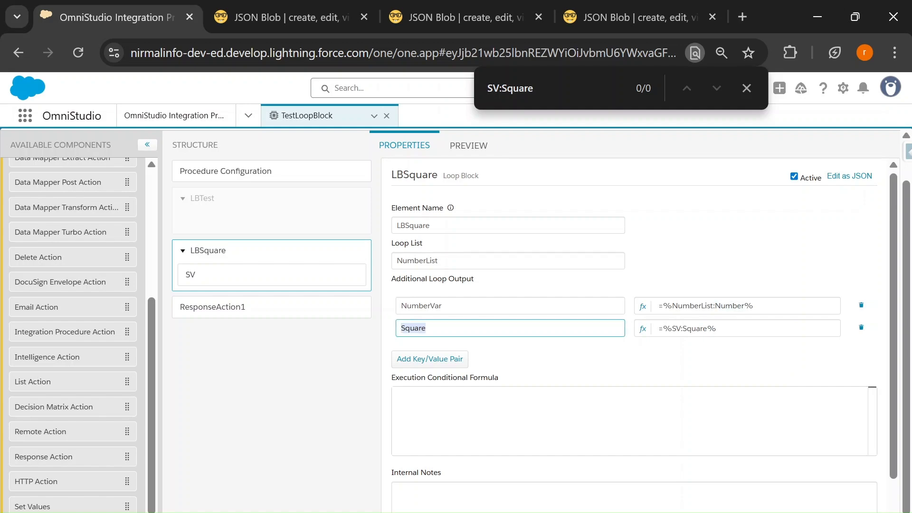
Step: Trace how LBSquare's current Number feeds SV's Square formula and how SV:Square is referenced in the loop output
left_click(261, 257)
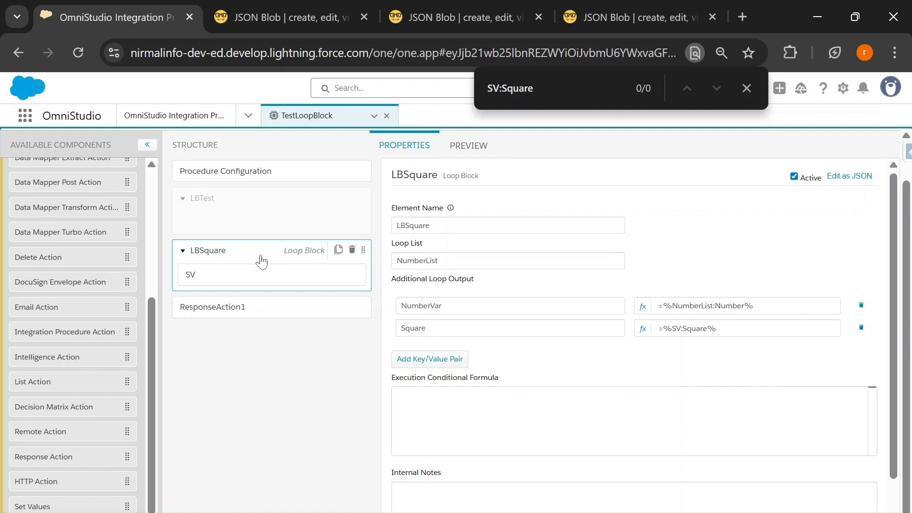
double_click(720, 306)
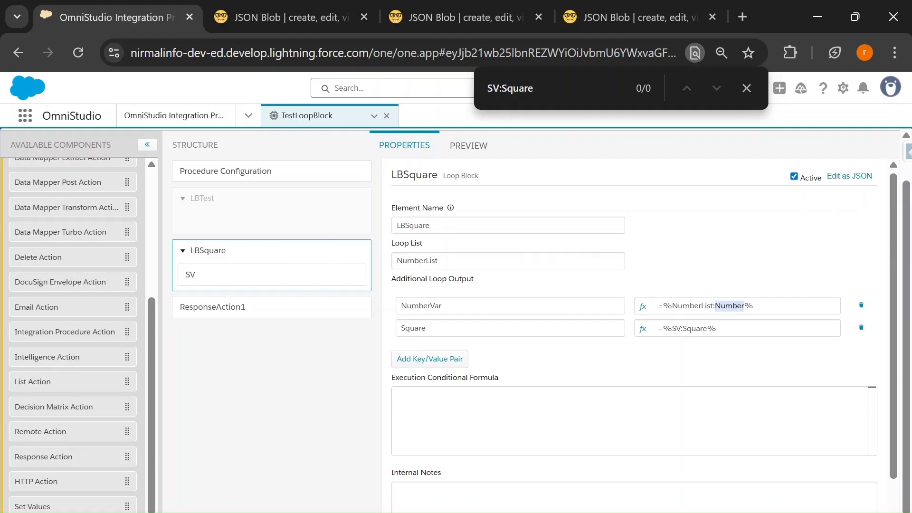
left_click(219, 282)
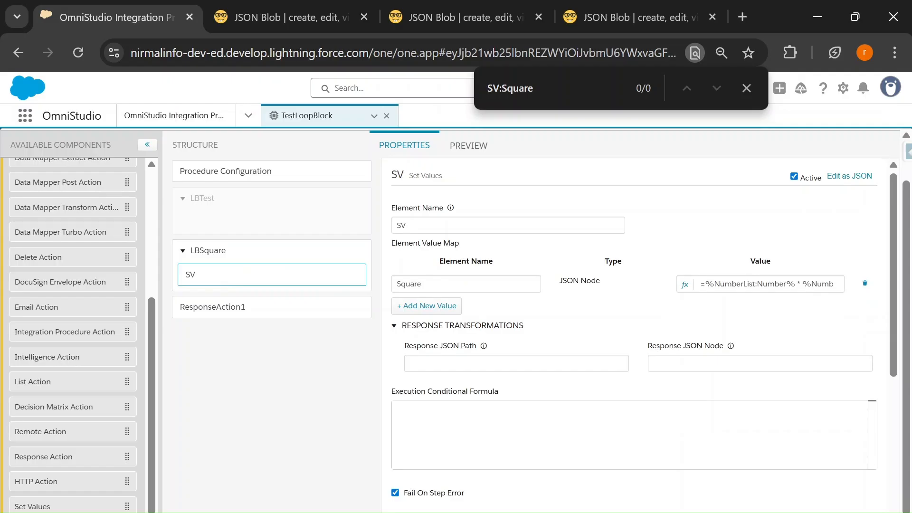
double_click(772, 284)
left_click_drag(426, 285, 383, 286)
left_click_drag(410, 225, 390, 227)
left_click(539, 91)
double_click(494, 88)
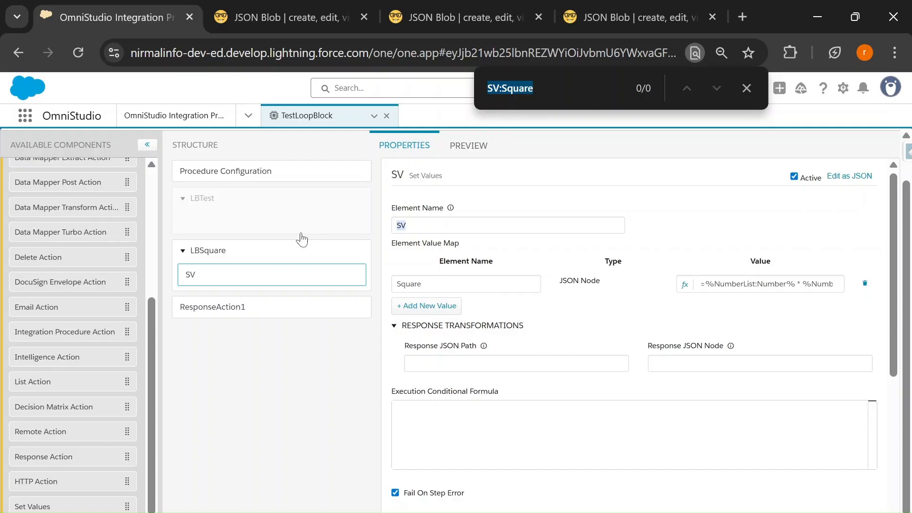
left_click(241, 253)
left_click_drag(718, 328, 664, 328)
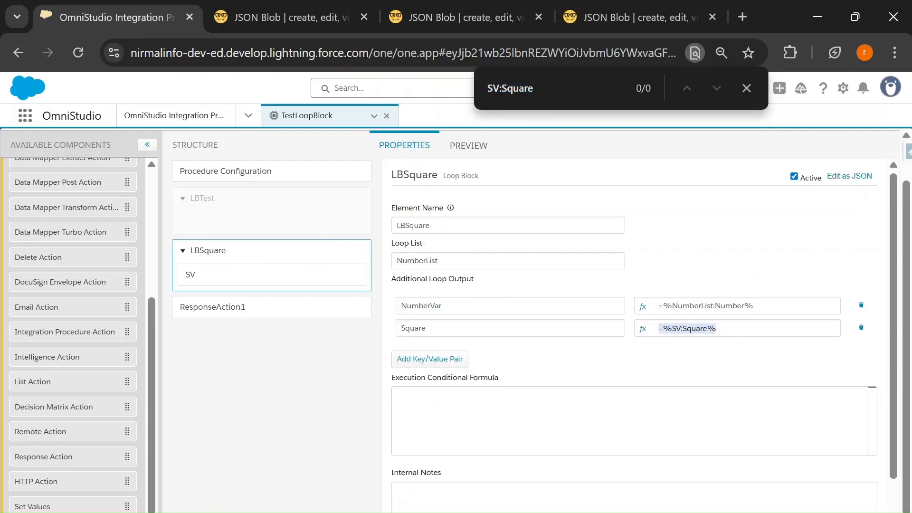
key("shift+Tab")
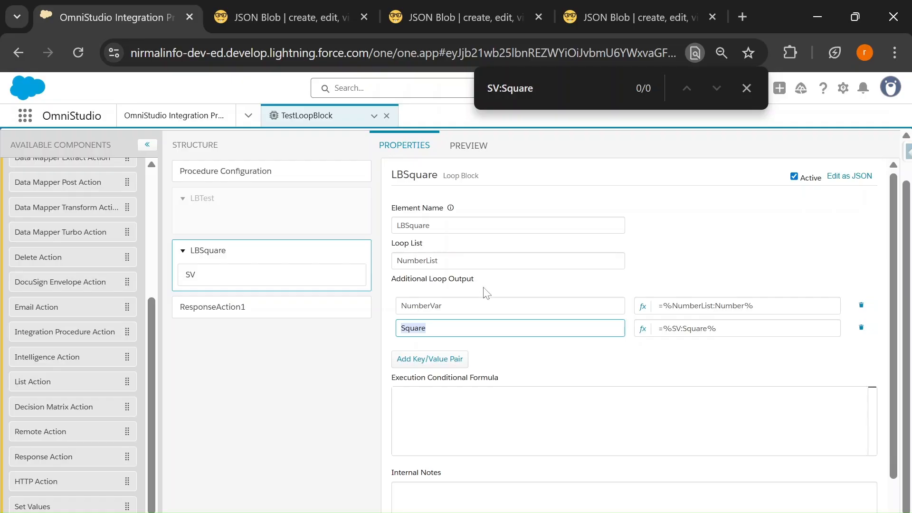
left_click_drag(392, 175, 440, 175)
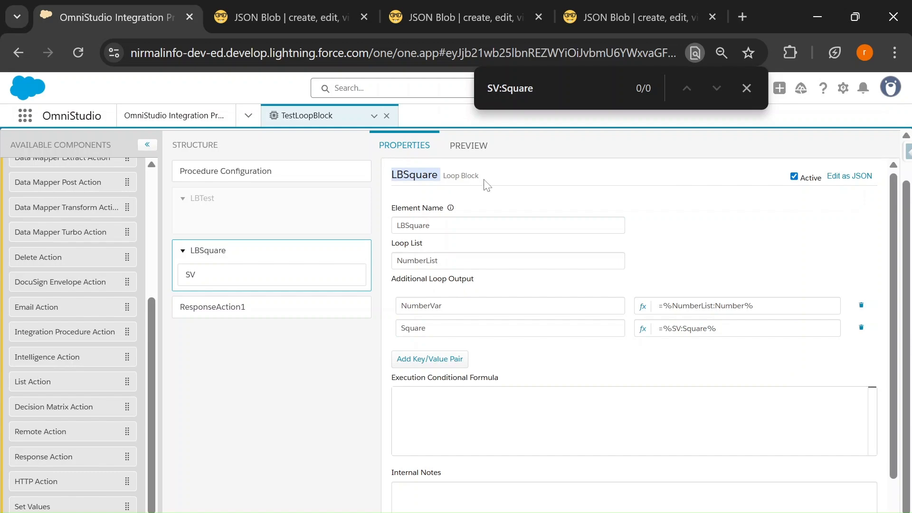
Step: Check ResponseAction1's Send JSON Path for LBSquare, and execute the procedure in the preview with the NumberList input
left_click(193, 319)
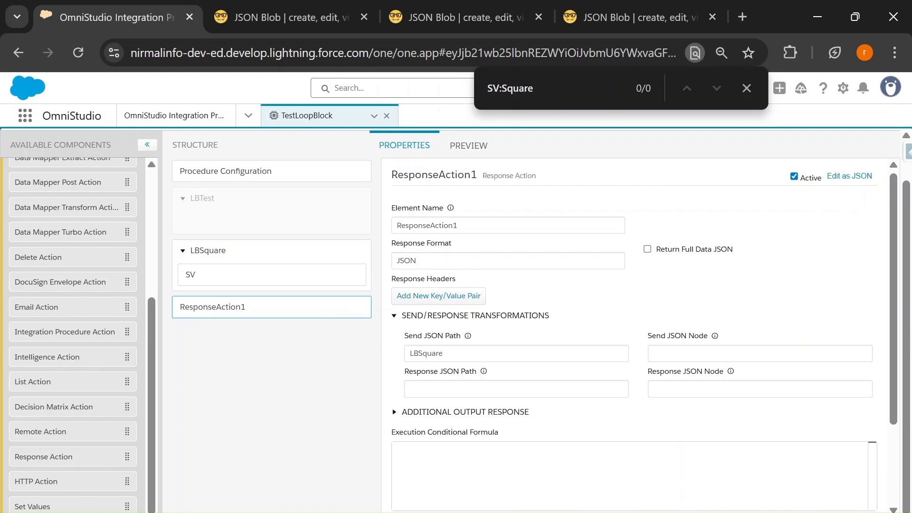
left_click_drag(443, 354, 403, 351)
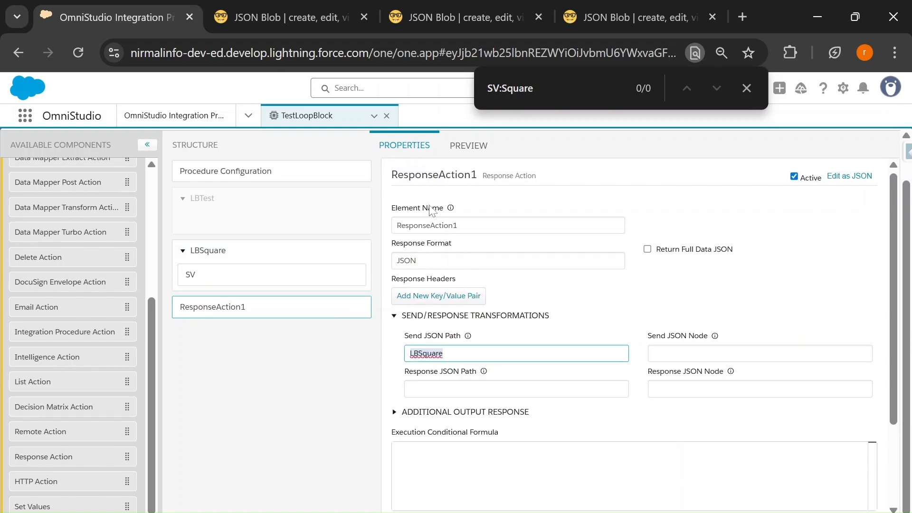
left_click(468, 145)
left_click(196, 510)
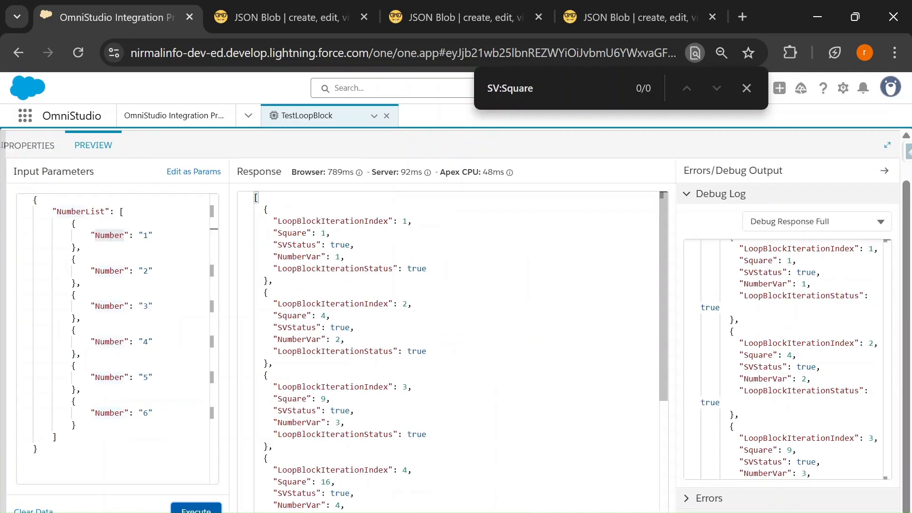
Step: Examine the Square and NumberVar values returned for the first two loop iterations in the response
left_click_drag(269, 221, 345, 257)
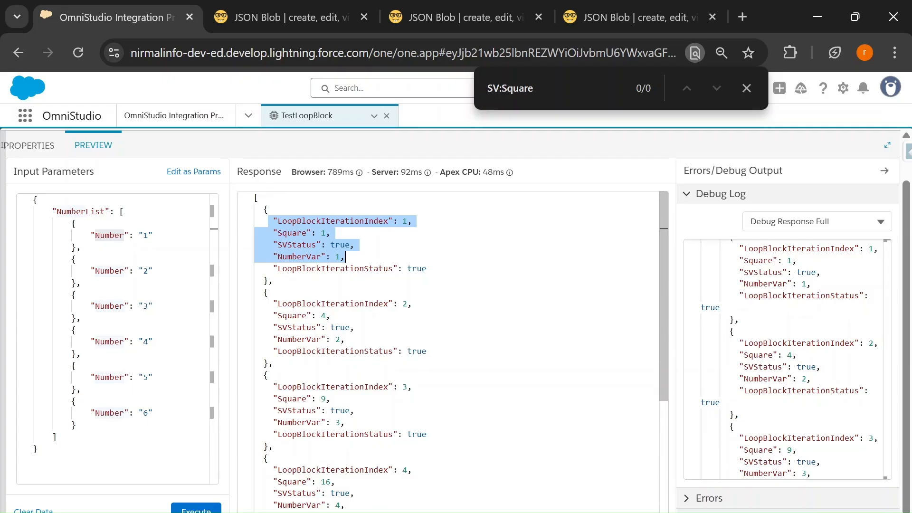
left_click_drag(293, 233, 330, 233)
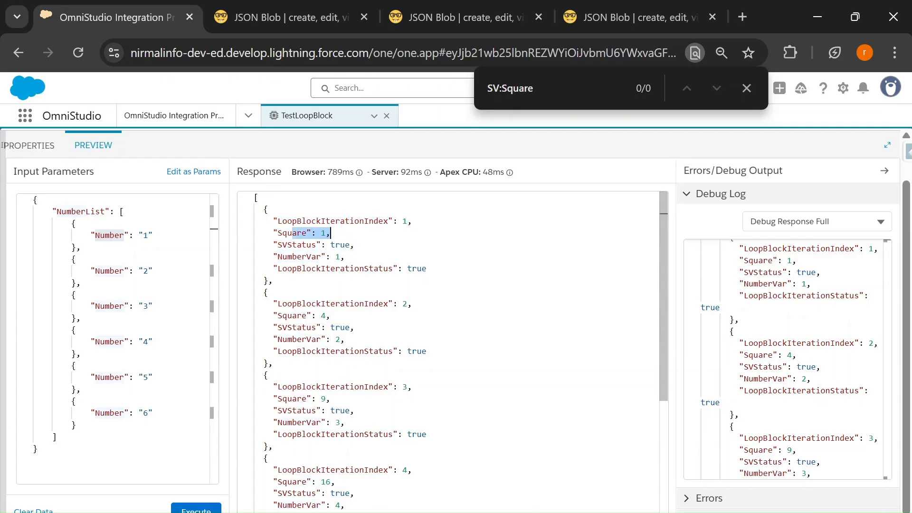
left_click_drag(345, 340, 279, 316)
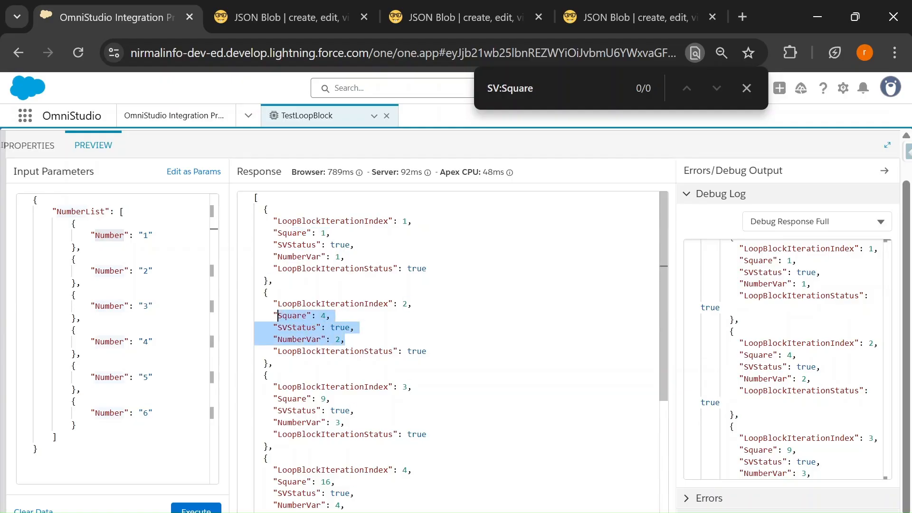
Step: Examine the remaining loop iterations in the response and the Square key returned in the first iteration
scroll(278, 315, "down", 4)
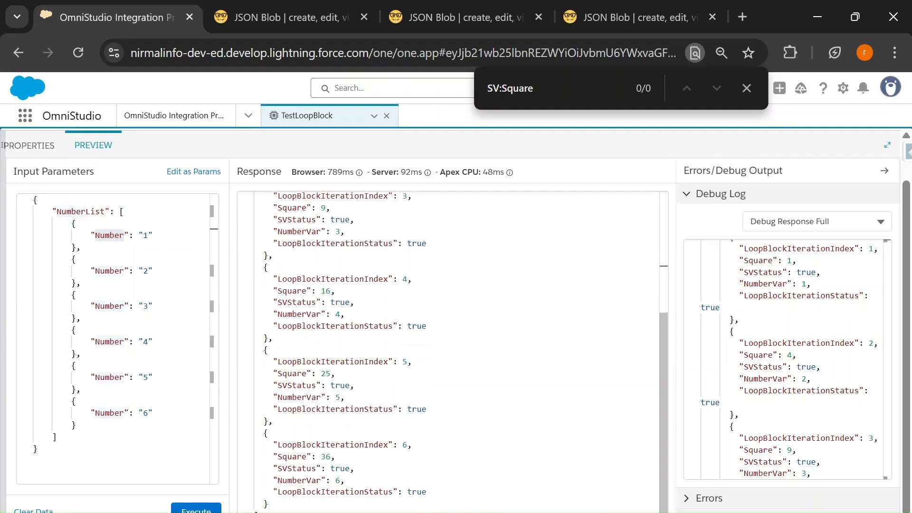
left_click_drag(345, 481, 268, 433)
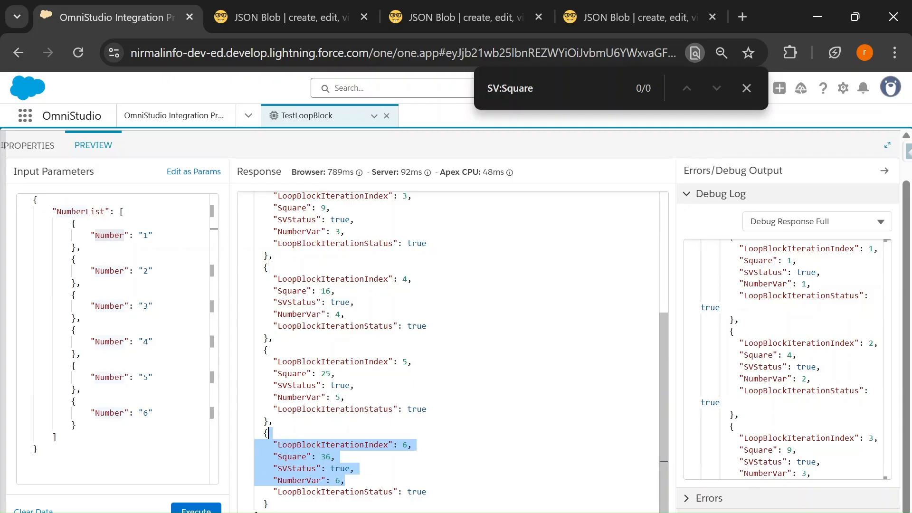
scroll(268, 433, "up", 4)
double_click(299, 257)
double_click(291, 232)
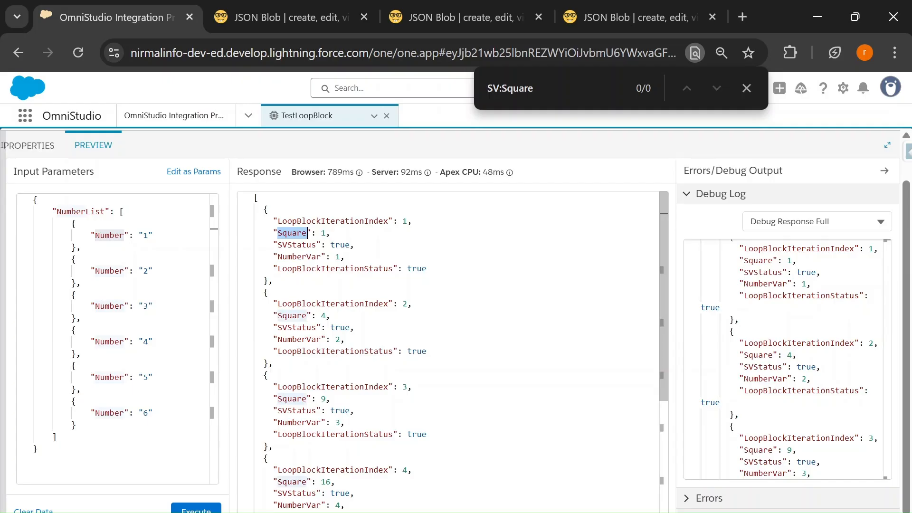
left_click(244, 199)
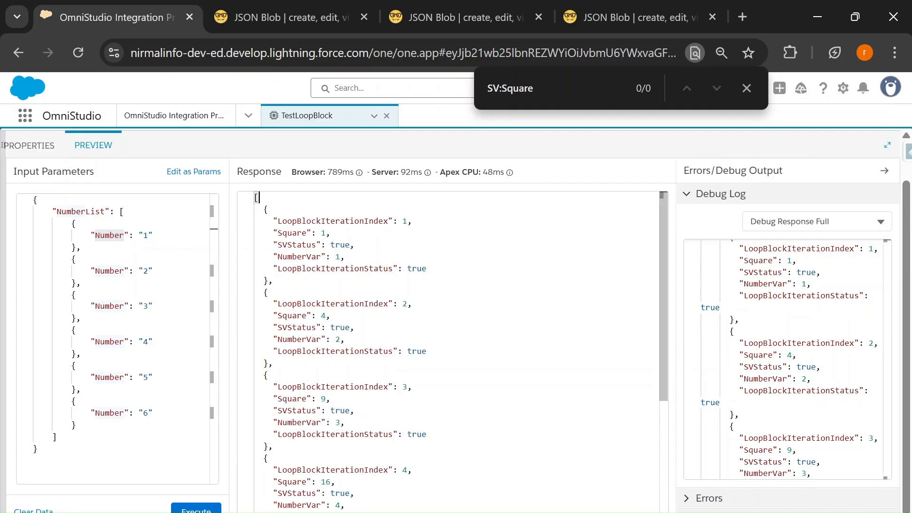
double_click(293, 233)
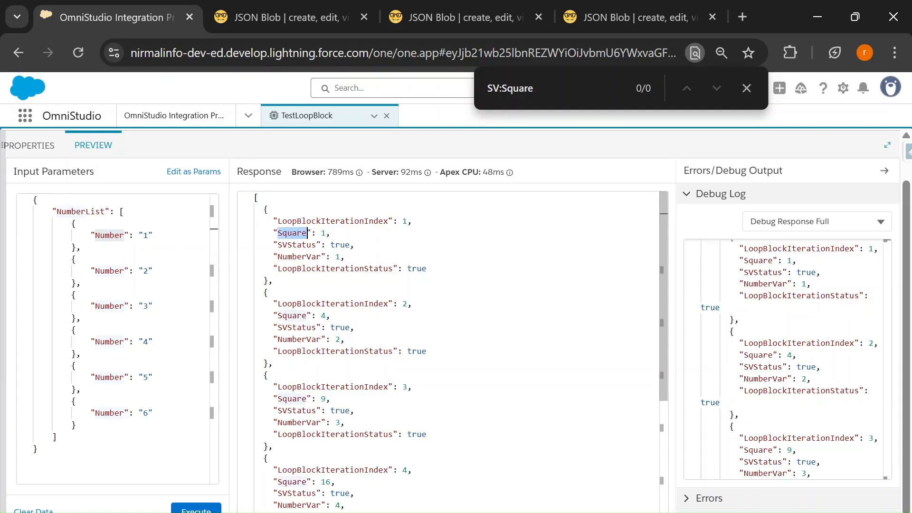
Step: Check ResponseAction1's Send JSON Path and compare it with LBSquare's element name and loop output entries
left_click(8, 146)
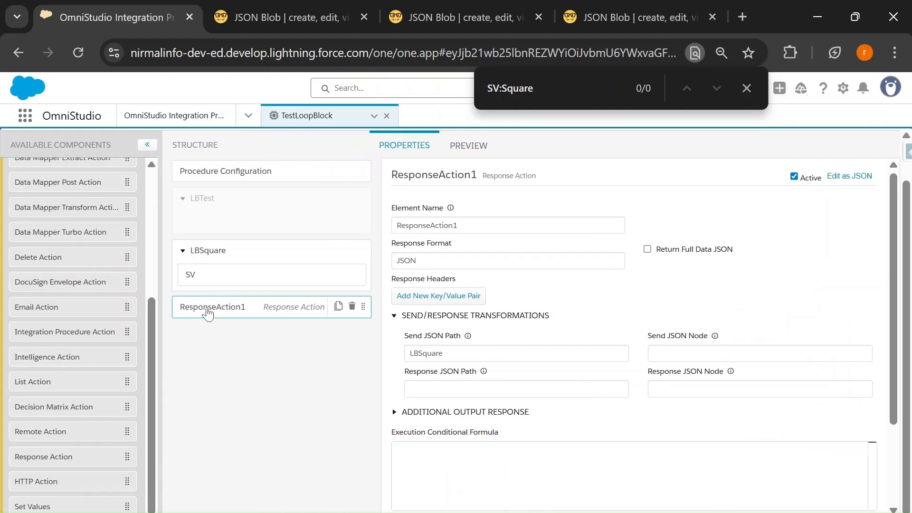
left_click_drag(444, 354, 407, 355)
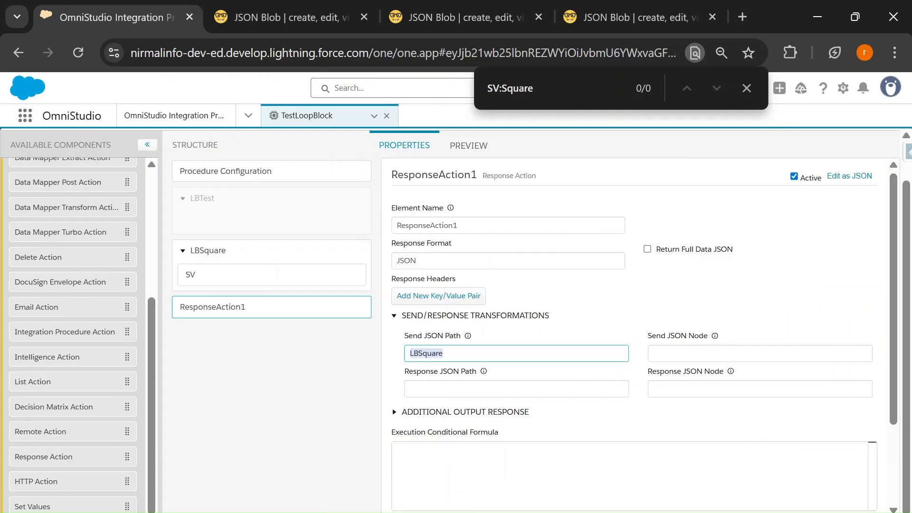
left_click(204, 258)
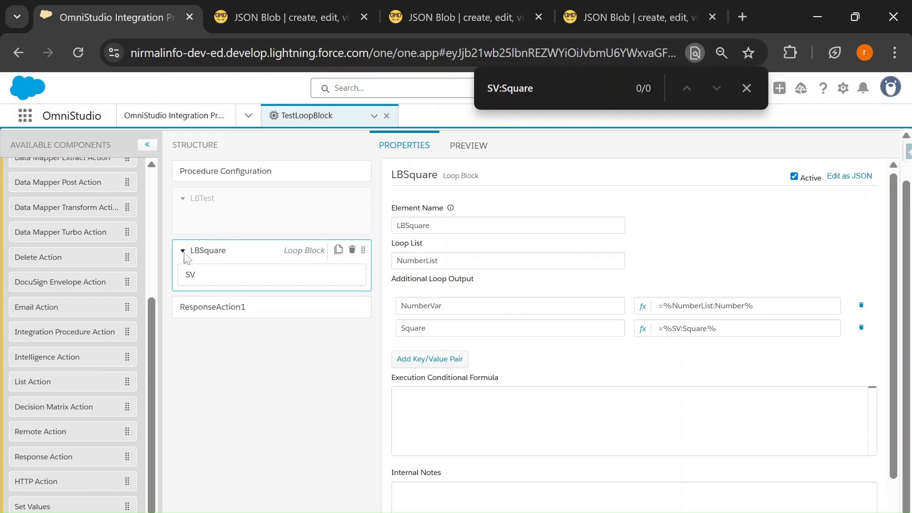
left_click(469, 145)
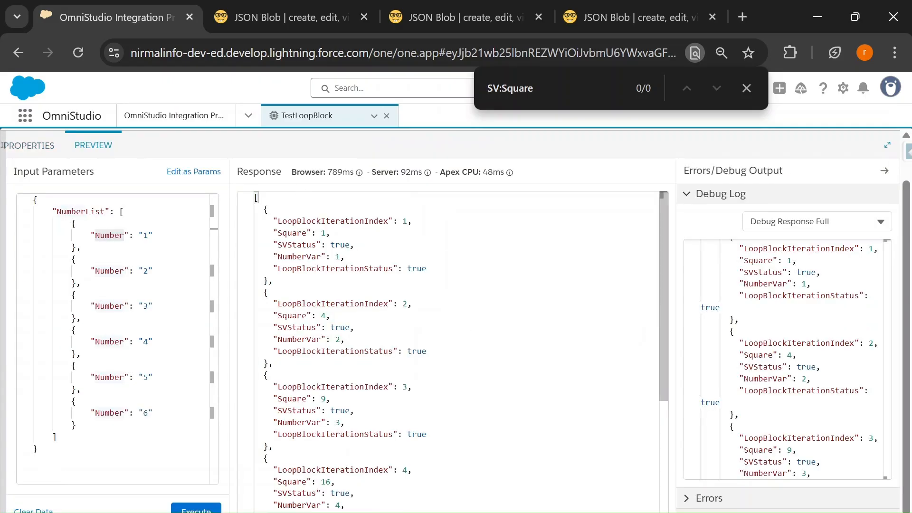
Step: Set ResponseAction1's Send JSON Path to LBSquare:Square, reusing the Square key name from the response
double_click(288, 232)
key("ctrl+c")
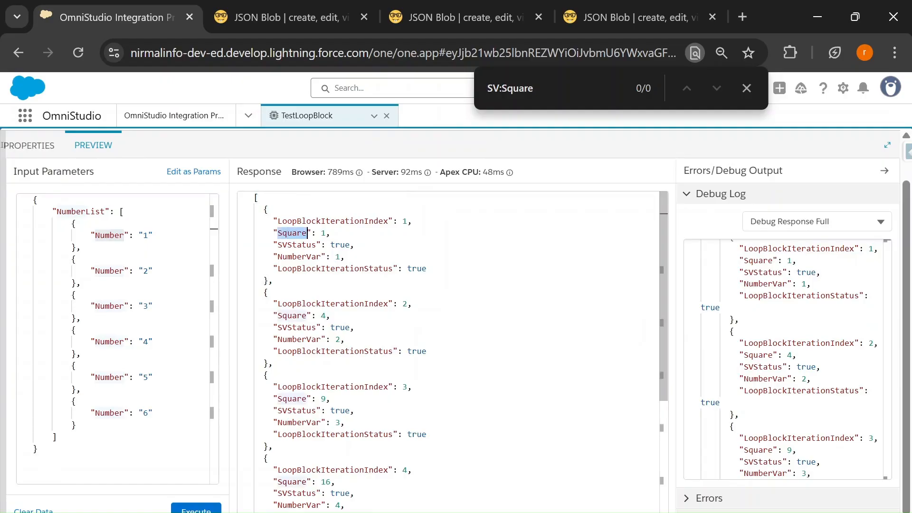
left_click(28, 145)
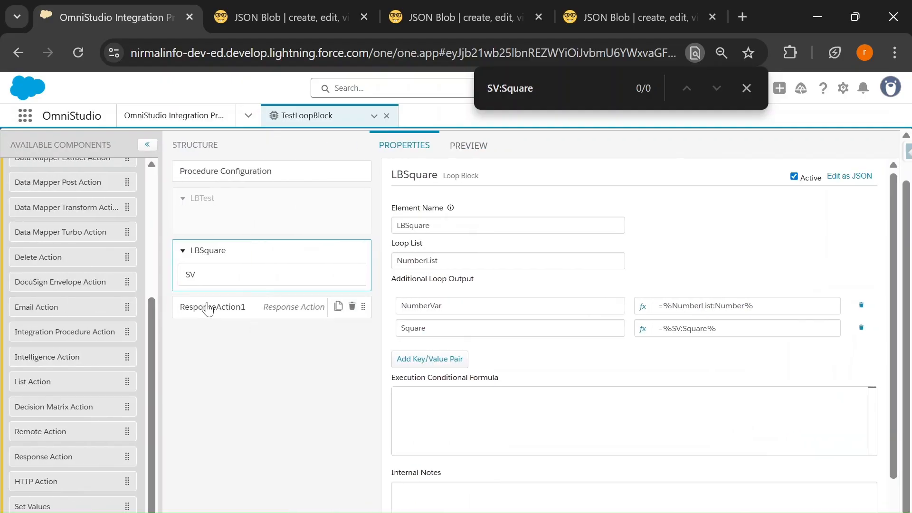
left_click(209, 309)
left_click(453, 354)
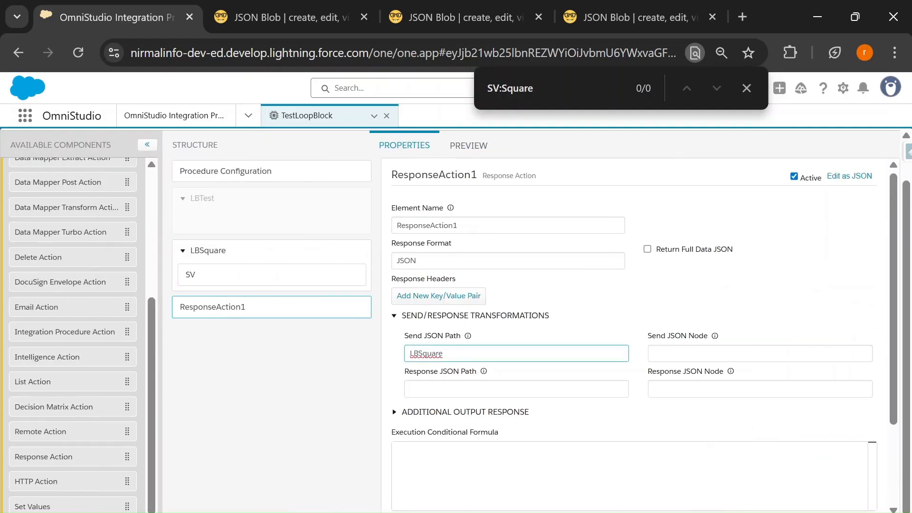
type(":")
key("ctrl+v")
key("Home")
key("shift+Right")
key("shift+Right")
key("shift+Right")
key("shift+Right")
key("shift+Right")
key("shift+Right")
key("shift+Right")
key("shift+Right")
key("shift+Right")
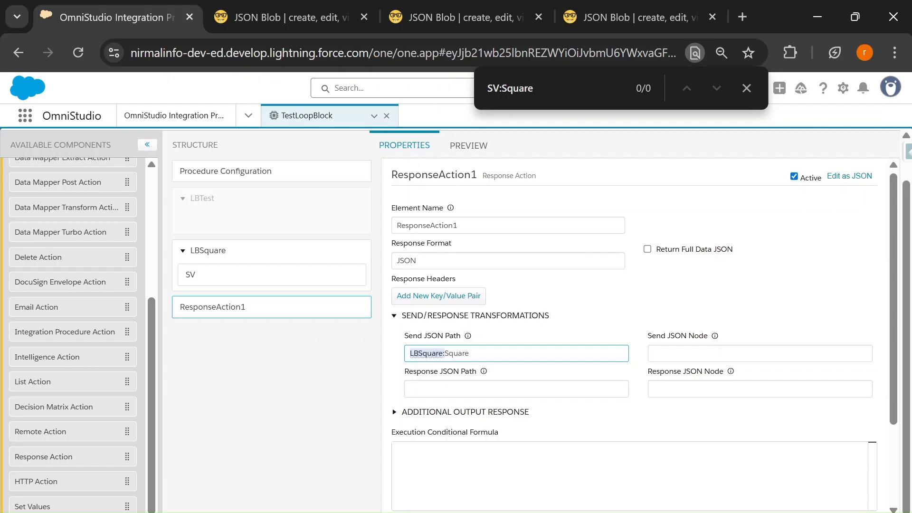
key("shift+Right")
key("shift+Right")
key("shift+Right")
key("shift+Right")
key("shift+Right")
key("shift+Right")
left_click(458, 353)
Step: Execute the procedure in the preview with the NumberList input and examine the list of values returned
left_click(471, 146)
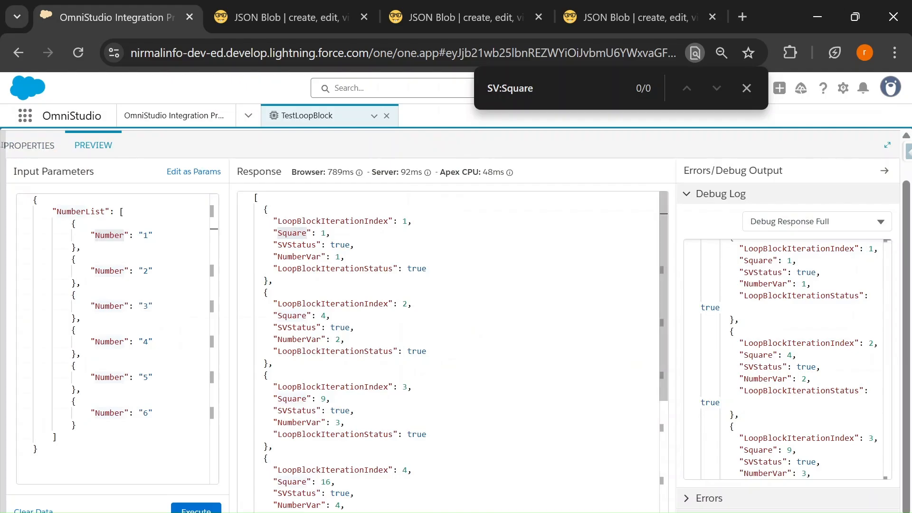
left_click(196, 508)
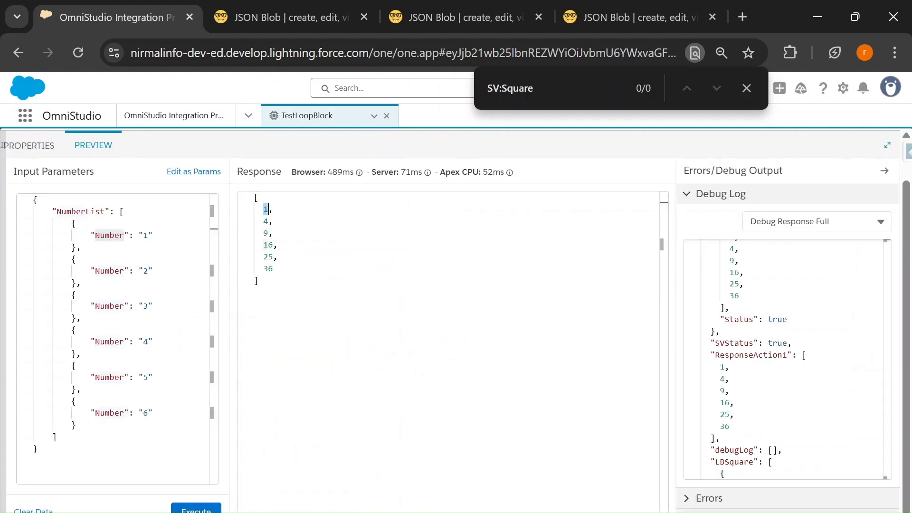
left_click_drag(267, 210, 274, 268)
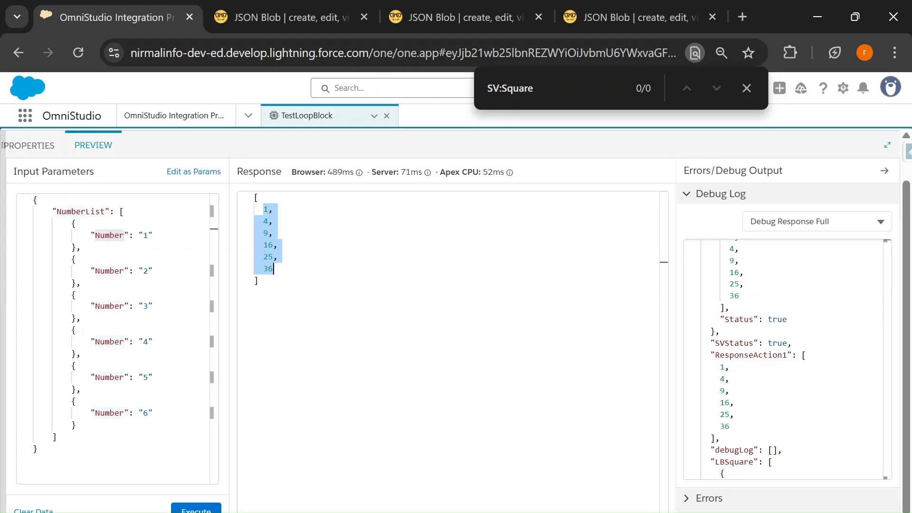
left_click(260, 280)
left_click_drag(275, 269, 255, 209)
Step: Add a third Additional Loop Output entry named SquareofNumber to the LBSquare loop block
left_click(29, 156)
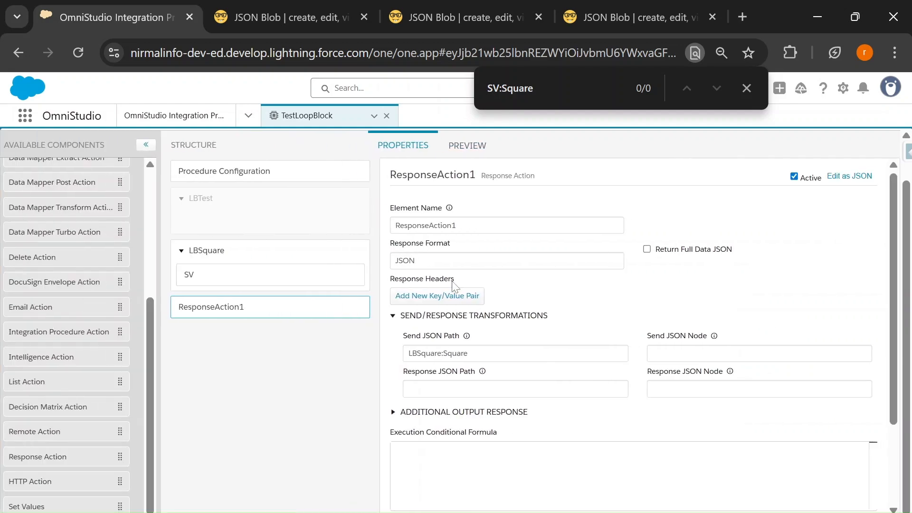
left_click(230, 253)
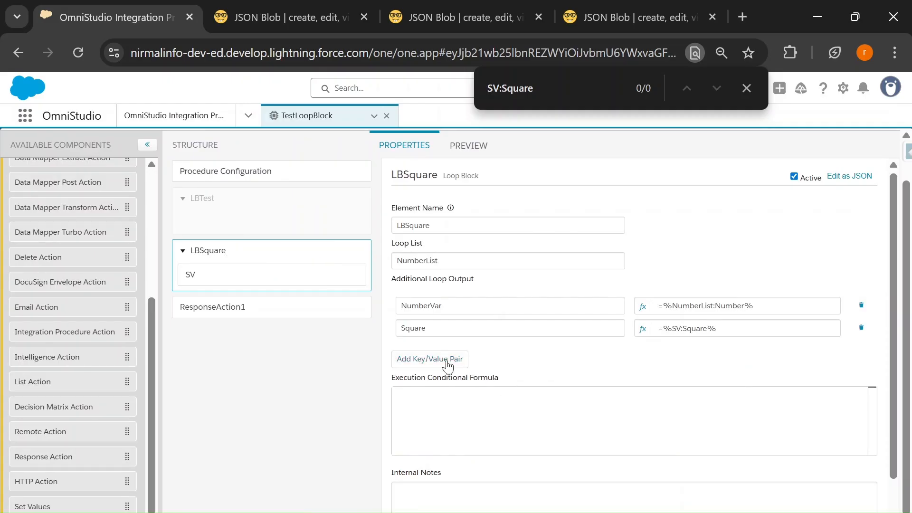
left_click(418, 359)
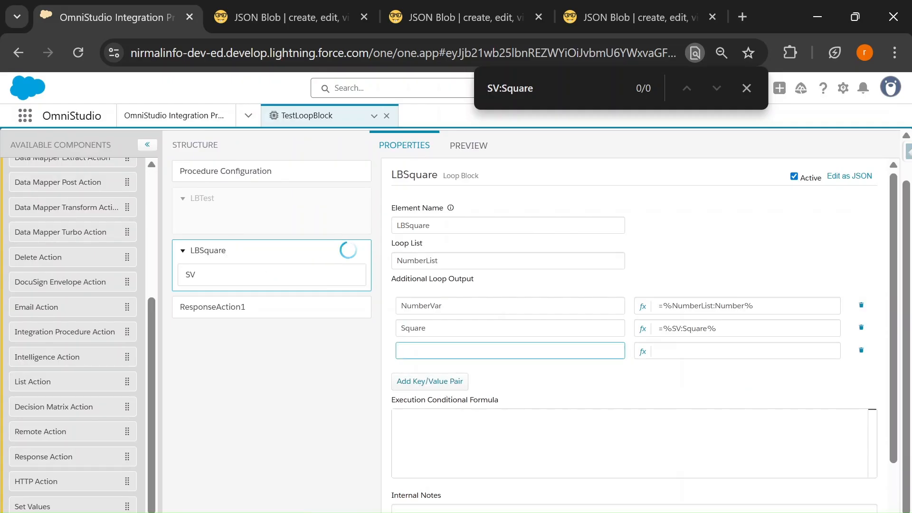
type("ofNumber")
left_click(402, 351)
type("Square")
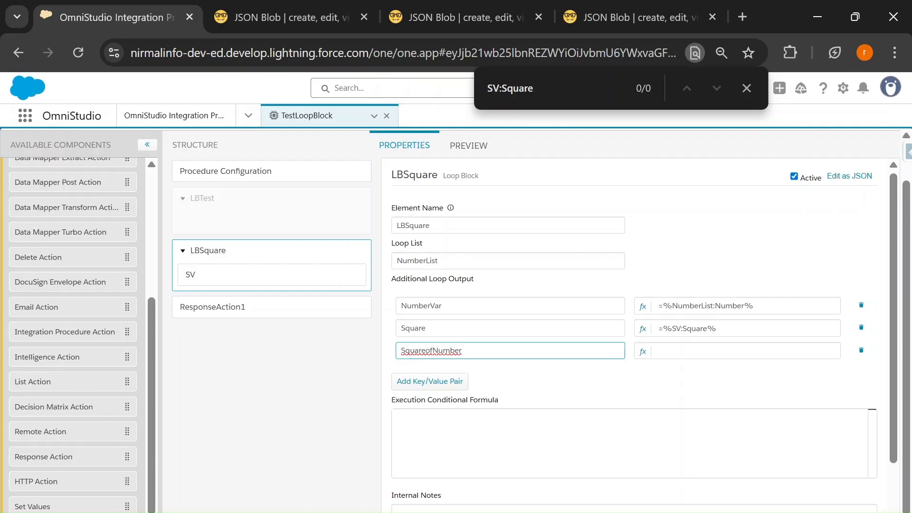
Step: Set the SquareofNumber output value to =%NumberList:Number% + %SV:Square% and review the entry
left_click_drag(757, 307, 641, 312)
key("ctrl+c")
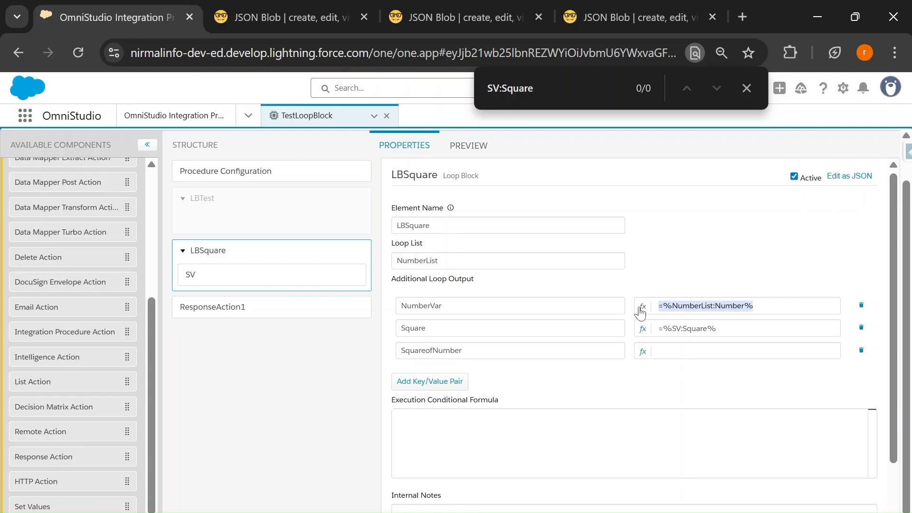
left_click(675, 352)
key("ctrl+v")
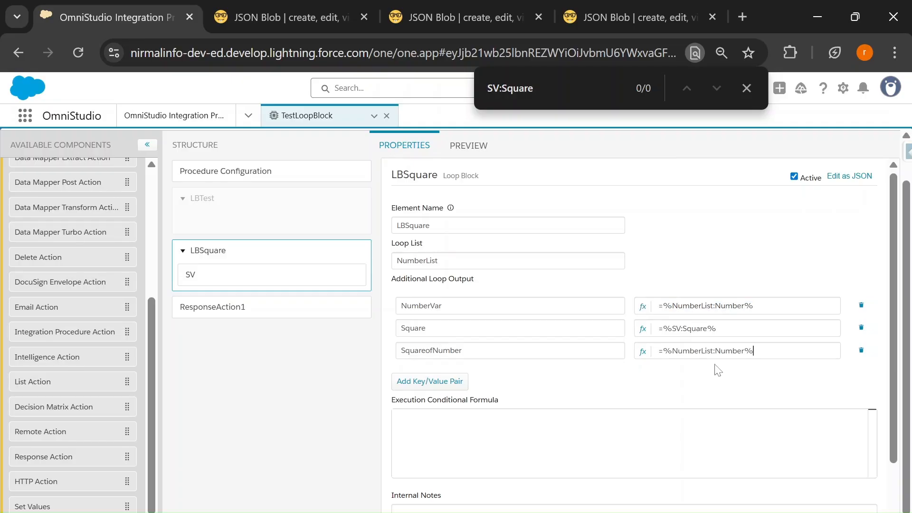
left_click_drag(718, 328, 647, 333)
key("ctrl+c")
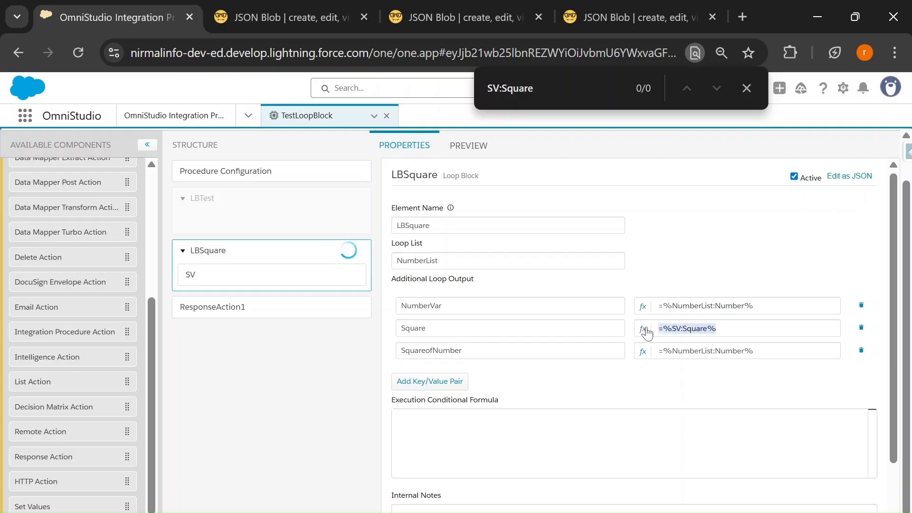
left_click(756, 351)
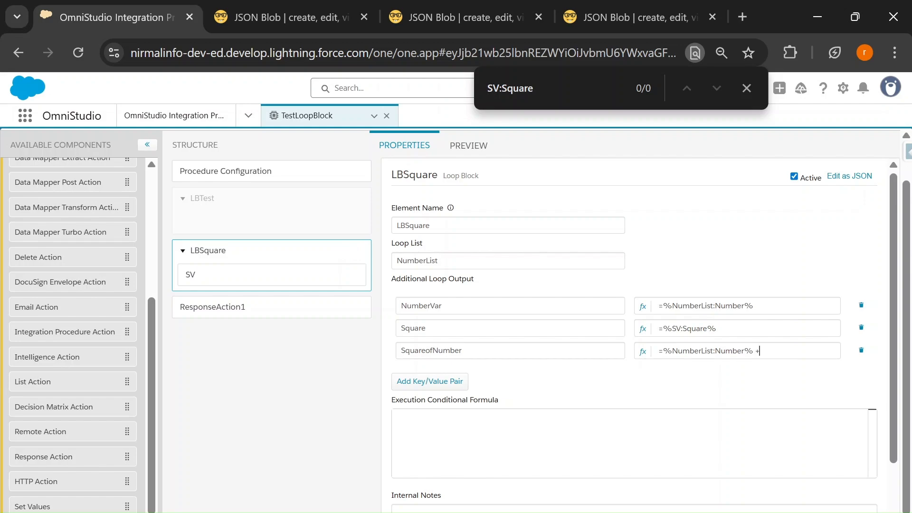
type("+")
key("ctrl+v")
left_click(766, 351)
key("BackSpace")
left_click_drag(659, 351, 754, 351)
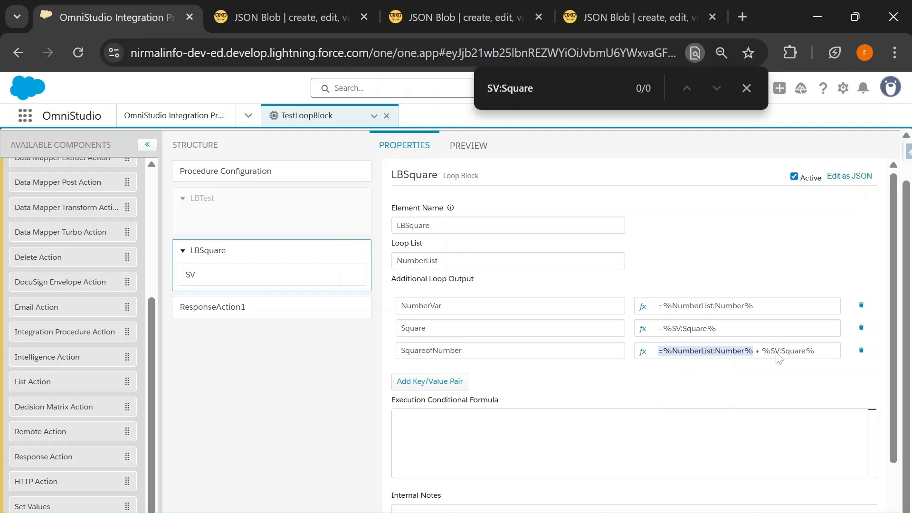
left_click_drag(770, 351, 816, 351)
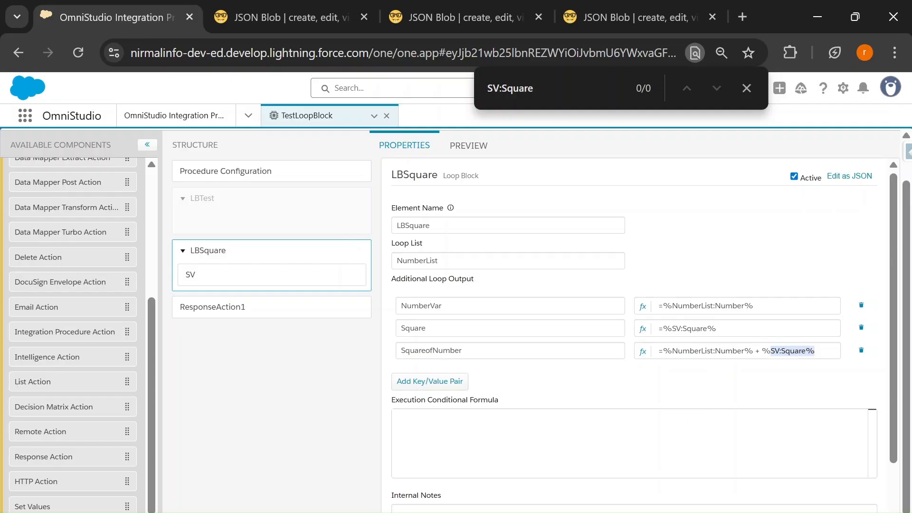
left_click_drag(463, 351, 401, 350)
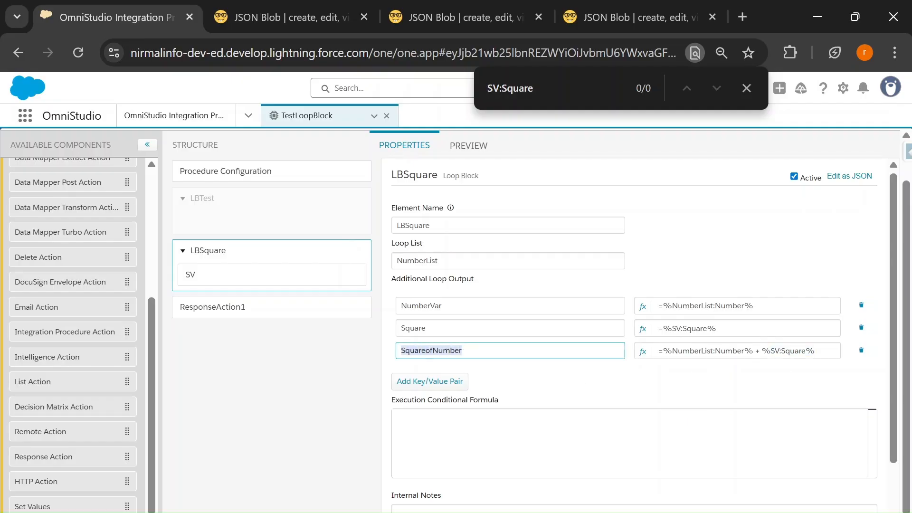
Step: Set ResponseAction1's Send JSON Path to LBSquare by removing the :Square suffix
left_click(183, 312)
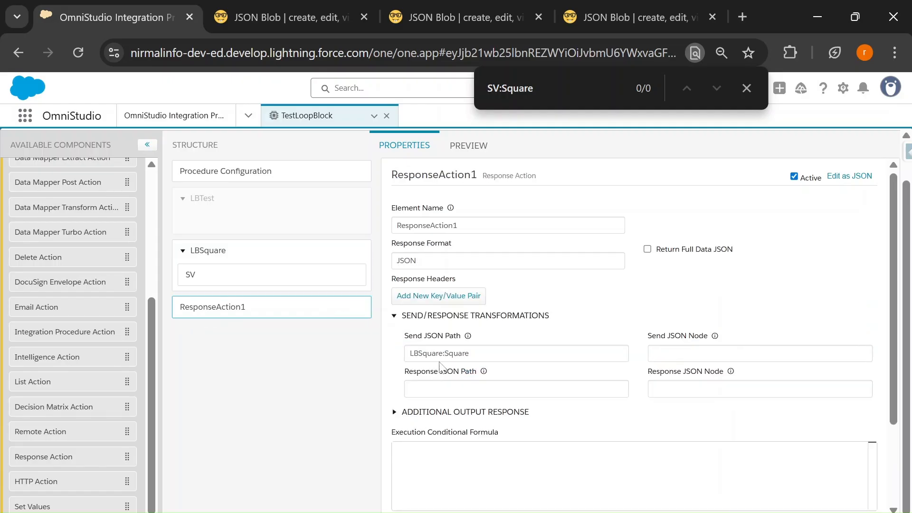
left_click_drag(443, 354, 472, 353)
key("BackSpace")
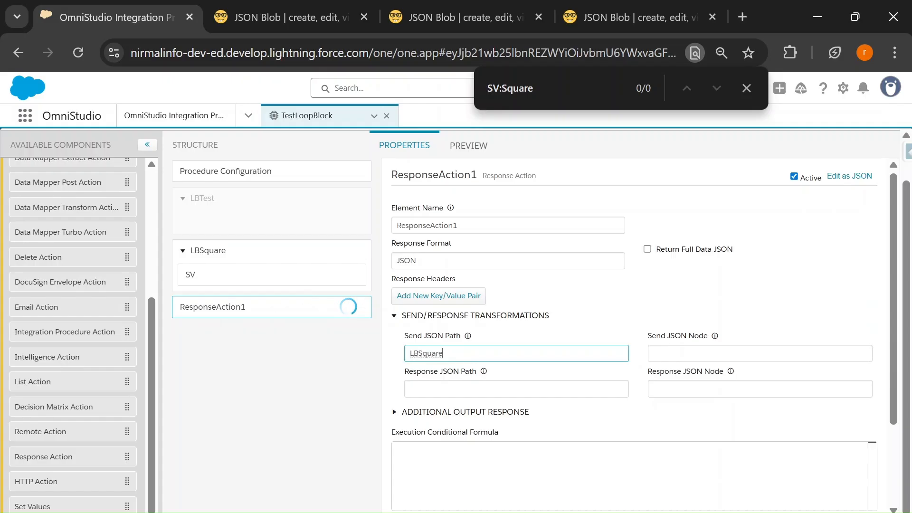
left_click(240, 256)
left_click(257, 307)
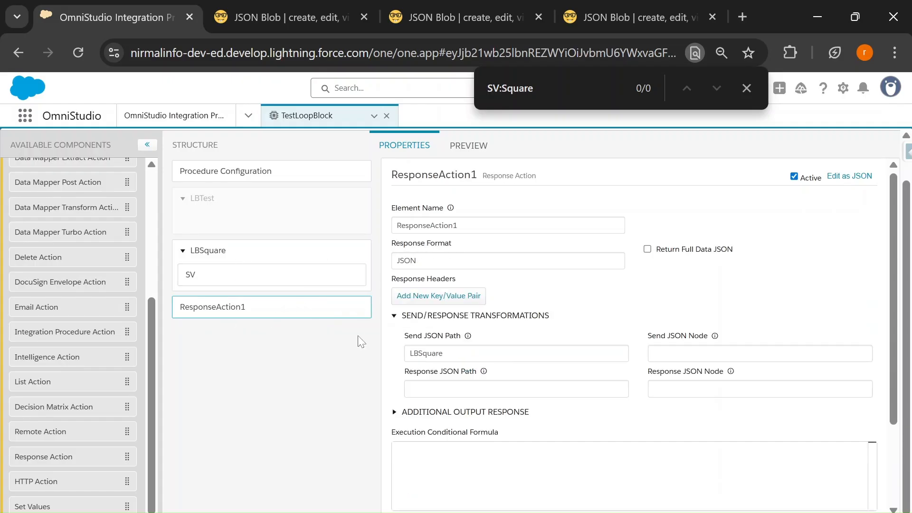
Step: Execute the procedure in the preview and examine Square, SquareofNumber and NumberVar in the first loop iteration
left_click(465, 145)
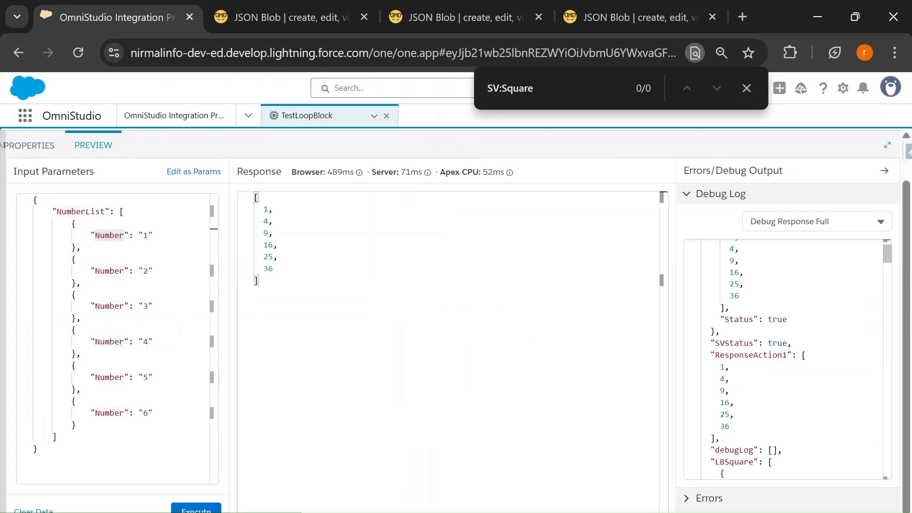
left_click(197, 510)
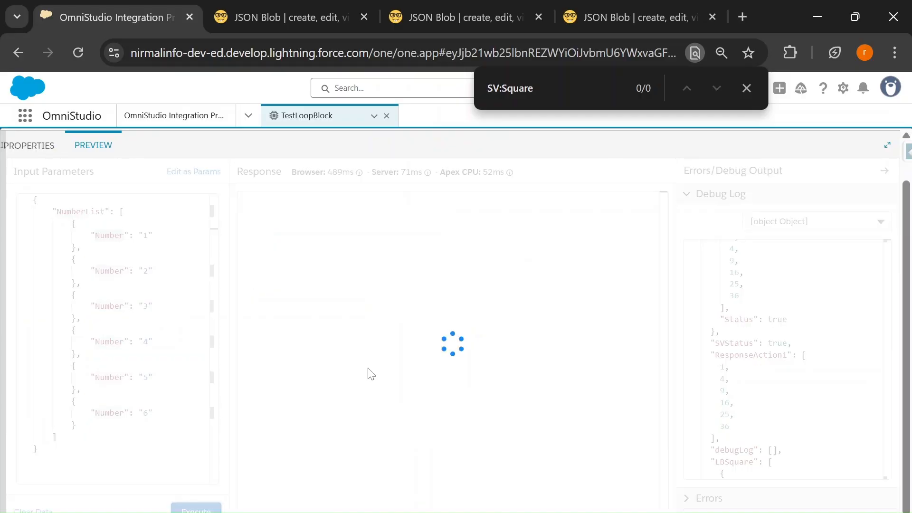
left_click_drag(278, 221, 331, 233)
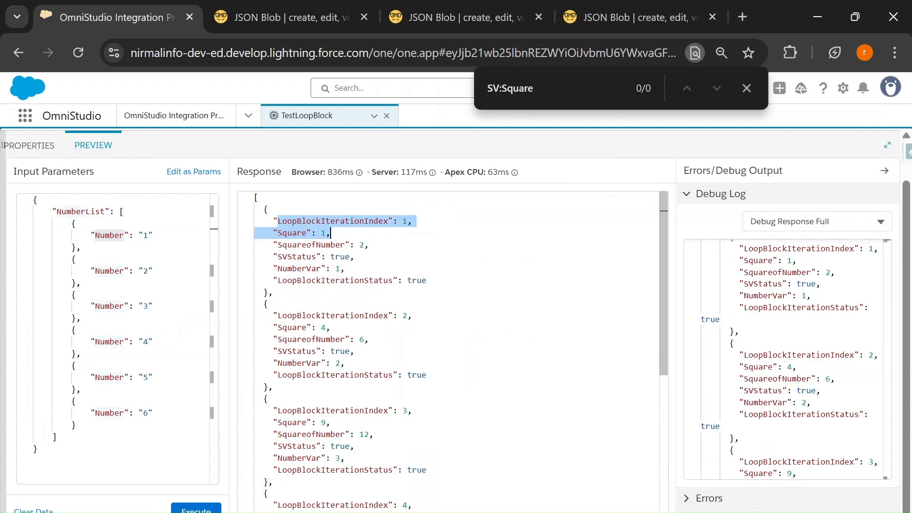
left_click(370, 244)
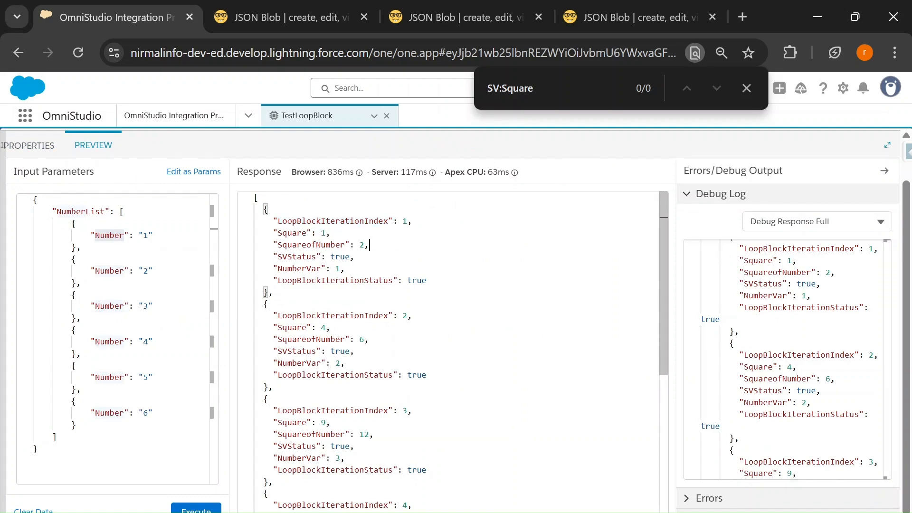
double_click(322, 269)
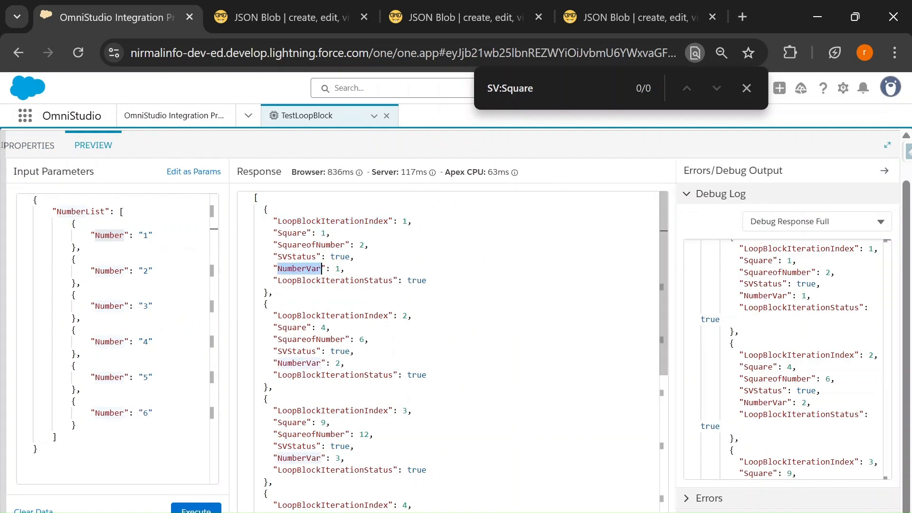
Step: Set ResponseAction1's Send JSON Path to LBSquare:SquareofNumber, copying the output name from the LBSquare loop block
double_click(344, 339)
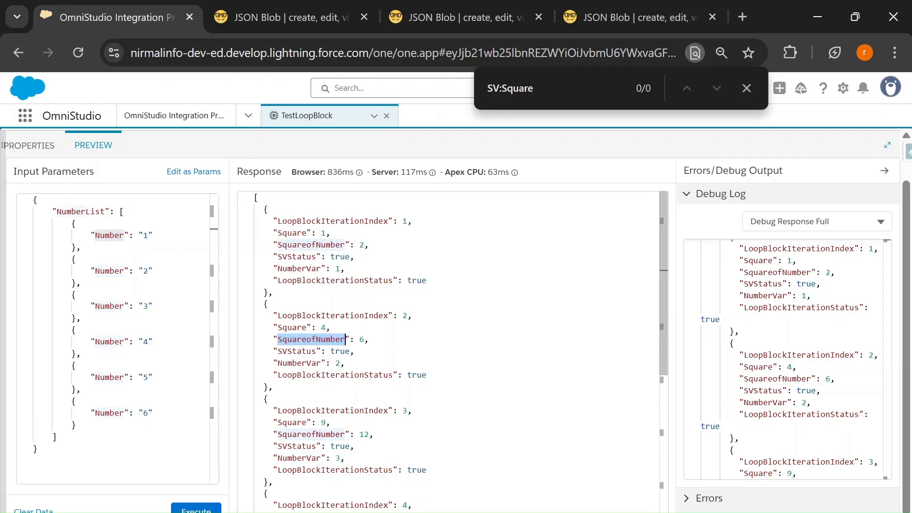
left_click(27, 145)
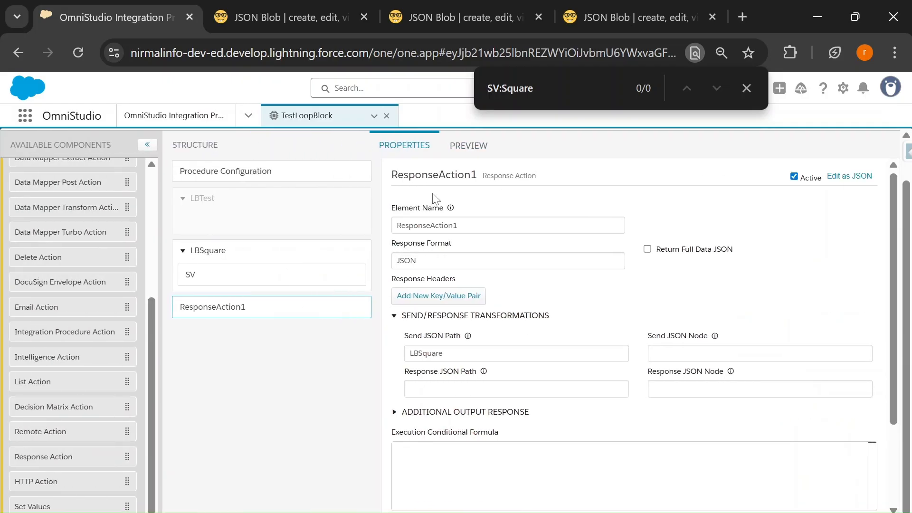
left_click(212, 258)
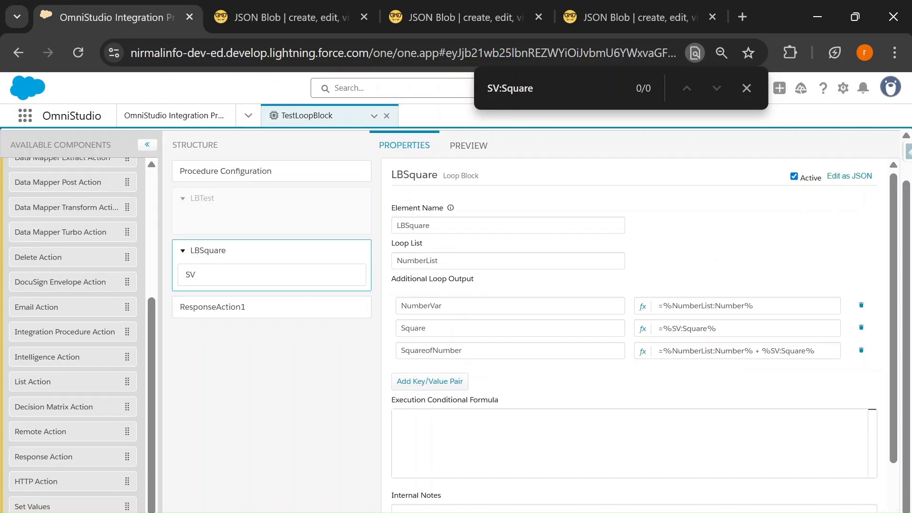
double_click(430, 350)
key("ctrl+c")
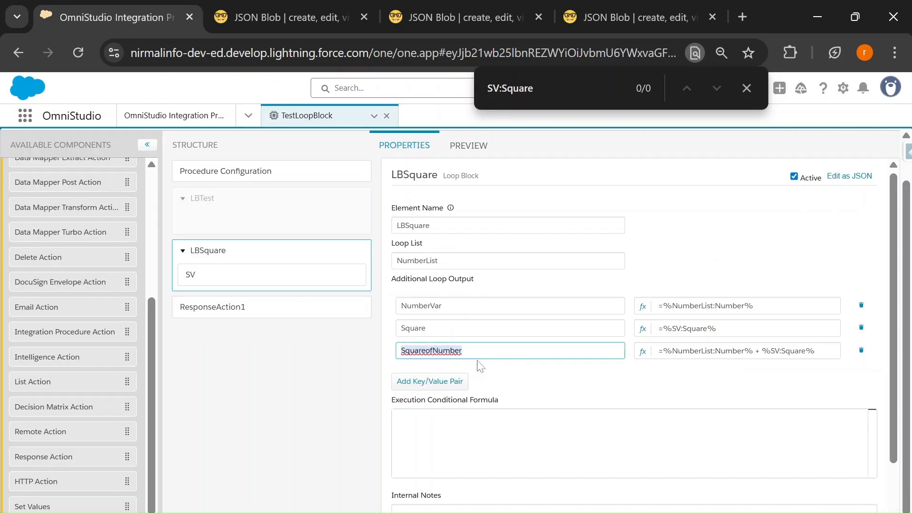
left_click(218, 307)
left_click(445, 354)
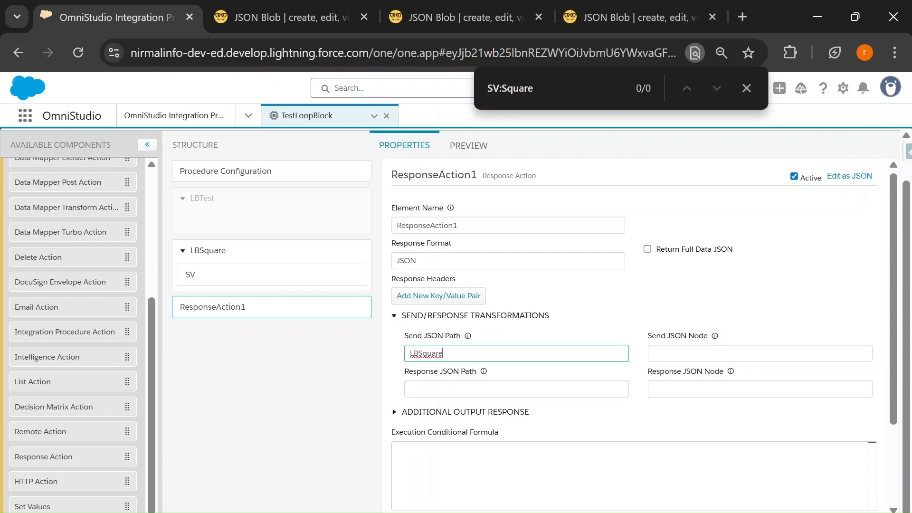
type(":")
key("ctrl+v")
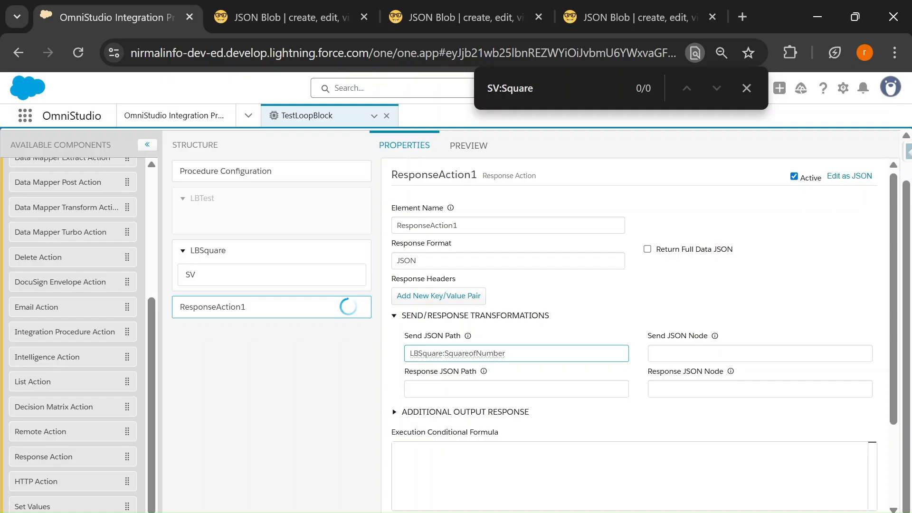
Step: Execute the procedure in the preview and examine the returned list of SquareofNumber values
left_click(469, 146)
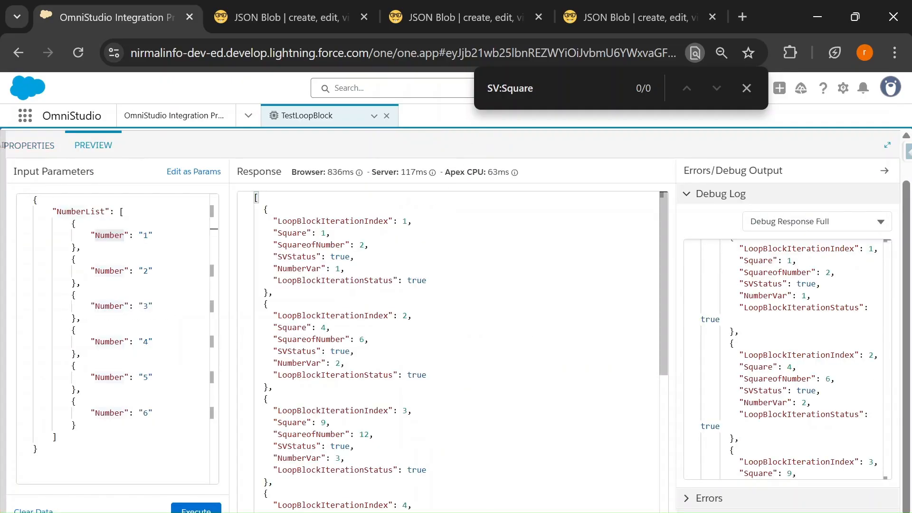
left_click_drag(269, 221, 274, 293)
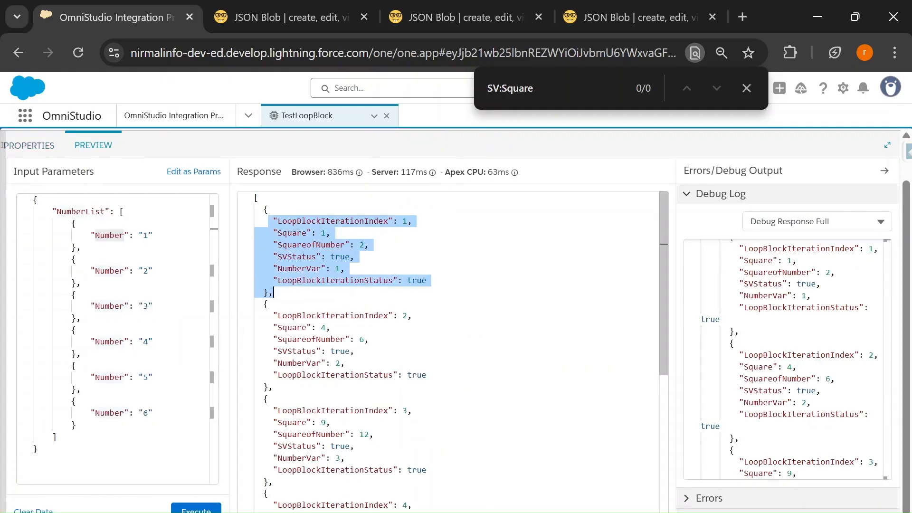
double_click(312, 245)
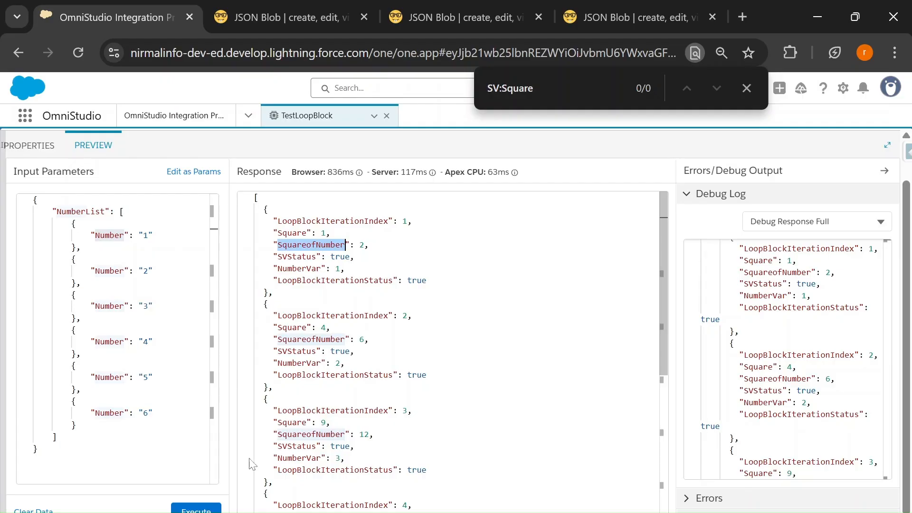
left_click(197, 509)
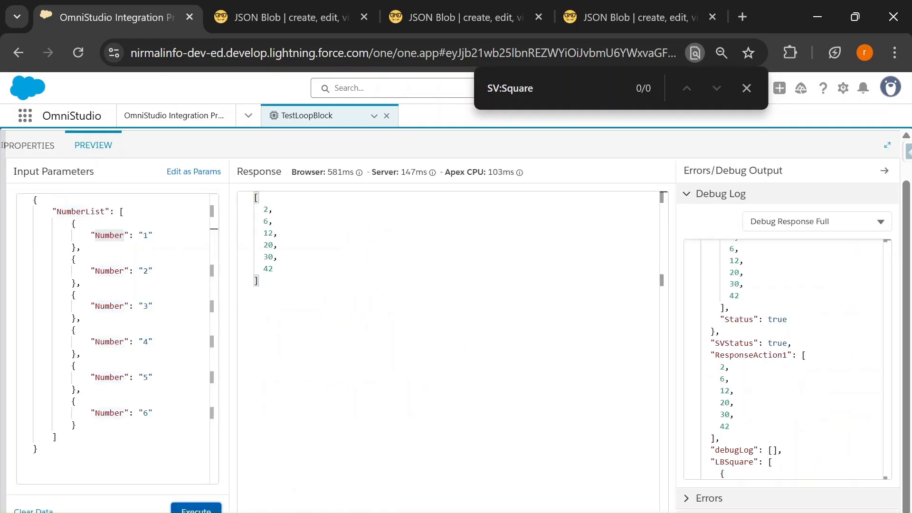
left_click_drag(263, 209, 274, 269)
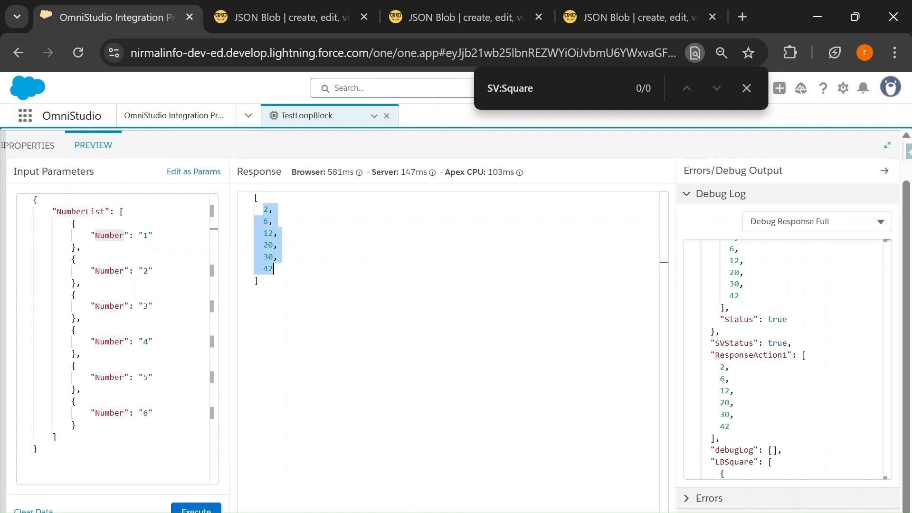
Step: Review the Square expression of the SV Set Values element and close it without changes
left_click(19, 146)
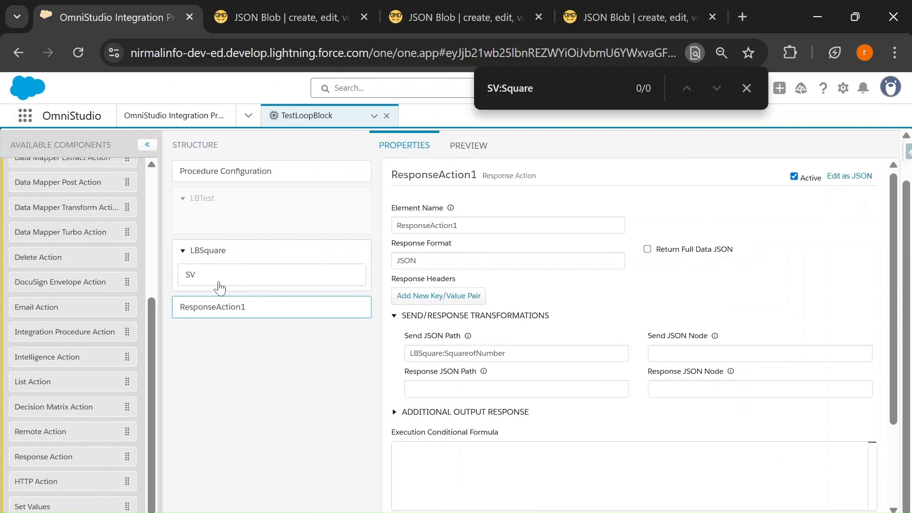
left_click(224, 278)
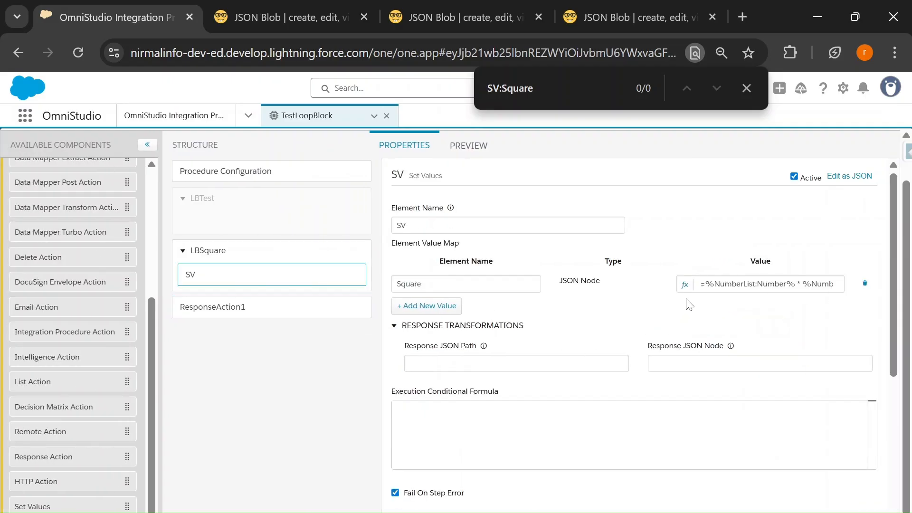
left_click(685, 285)
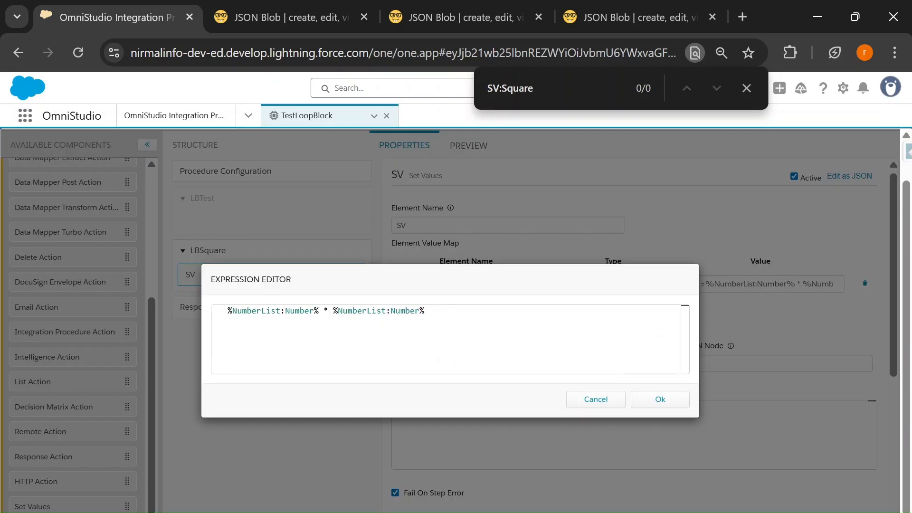
left_click(594, 399)
Step: Change LBSquare's SquareofNumber output expression to %NumberList:Number% + " = " + %SV:Square%
left_click(241, 251)
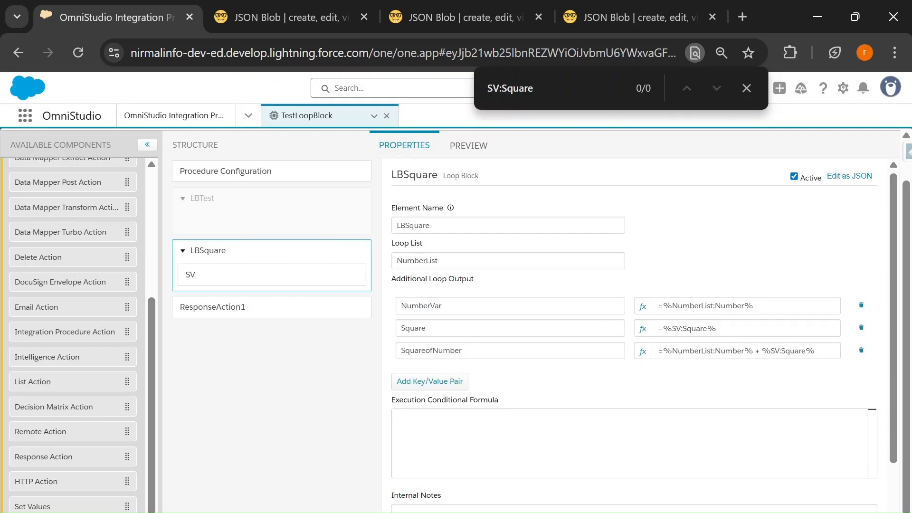
left_click(643, 351)
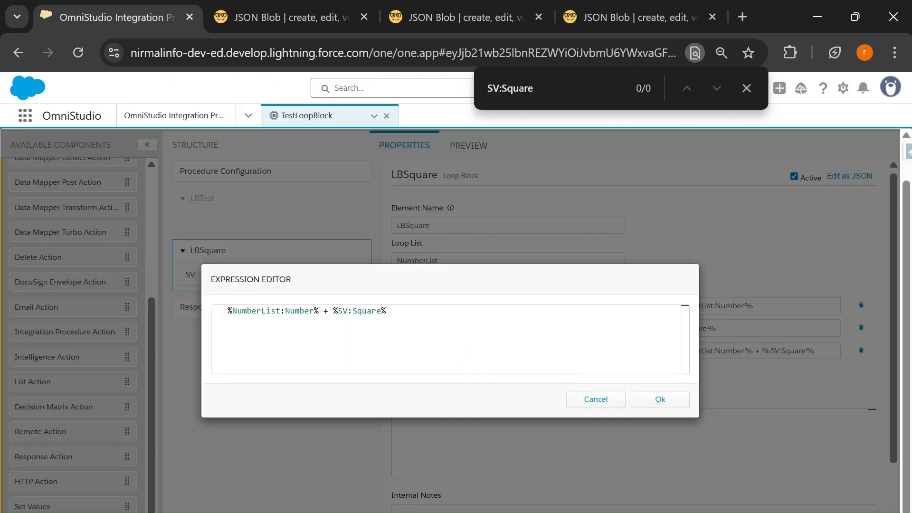
double_click(315, 312)
left_click(330, 312)
type("\"\"")
type(" +")
type("= \" +")
left_click(661, 399)
Step: Execute the procedure in the preview and examine the number-equals-square strings in the response
left_click(469, 145)
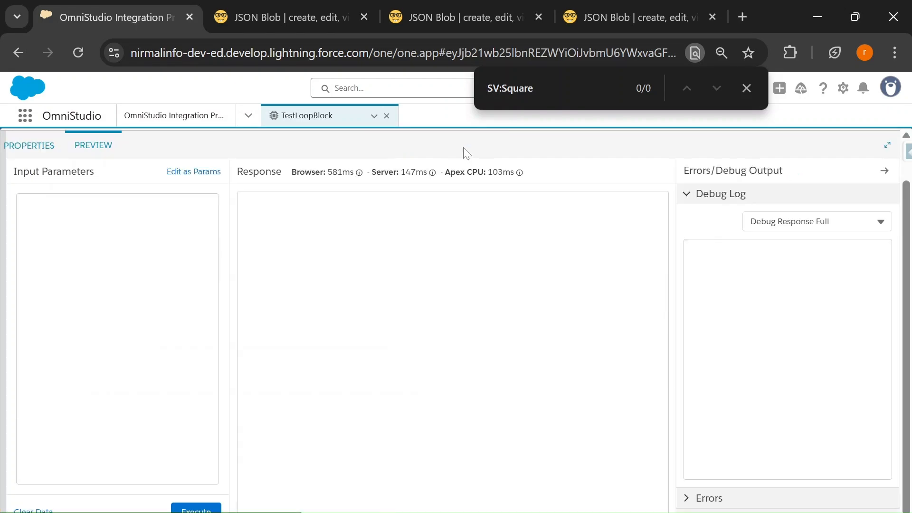
left_click(265, 210)
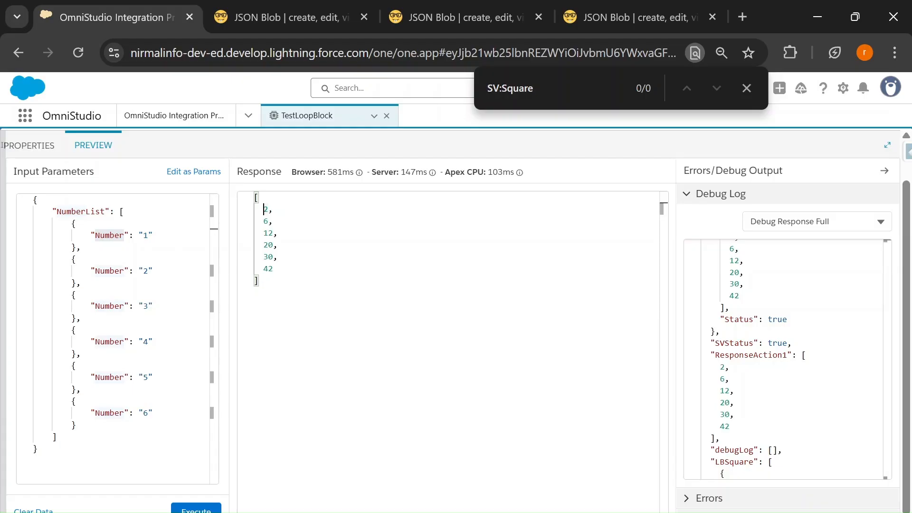
left_click(197, 508)
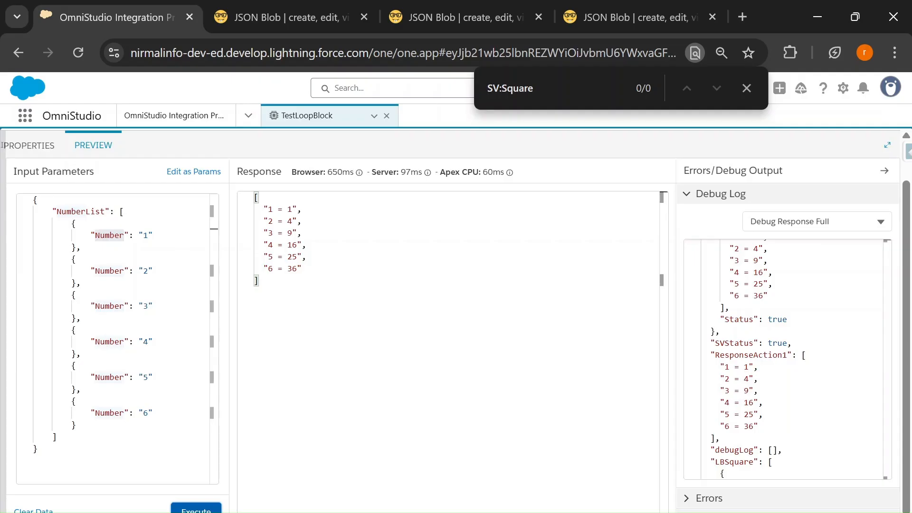
left_click_drag(268, 210, 298, 269)
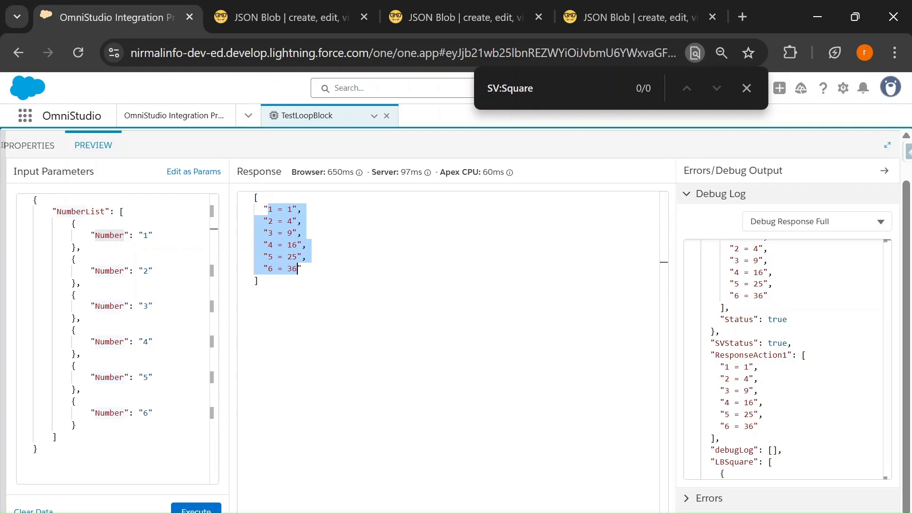
Step: Extend the SquareofNumber output expression to %NumberList:Number% + " ^ 2 = " + %SV:Square%
left_click(29, 147)
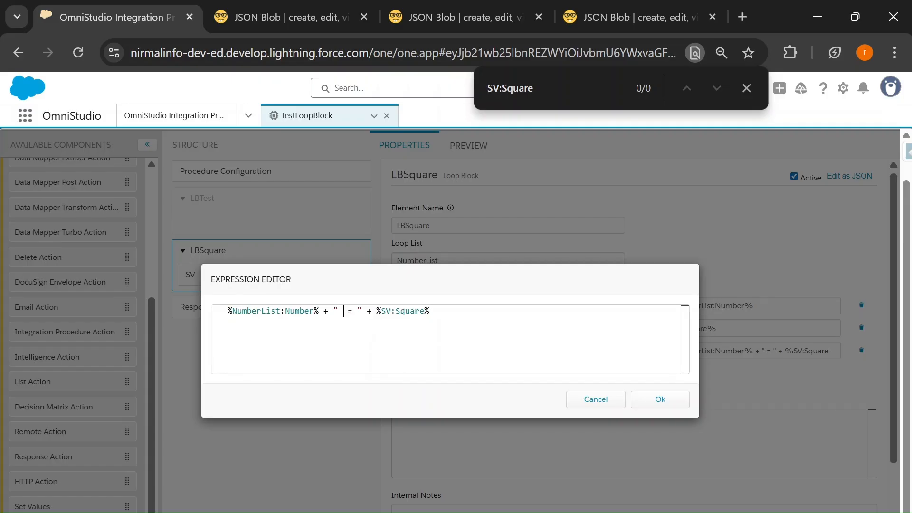
type("^ 2")
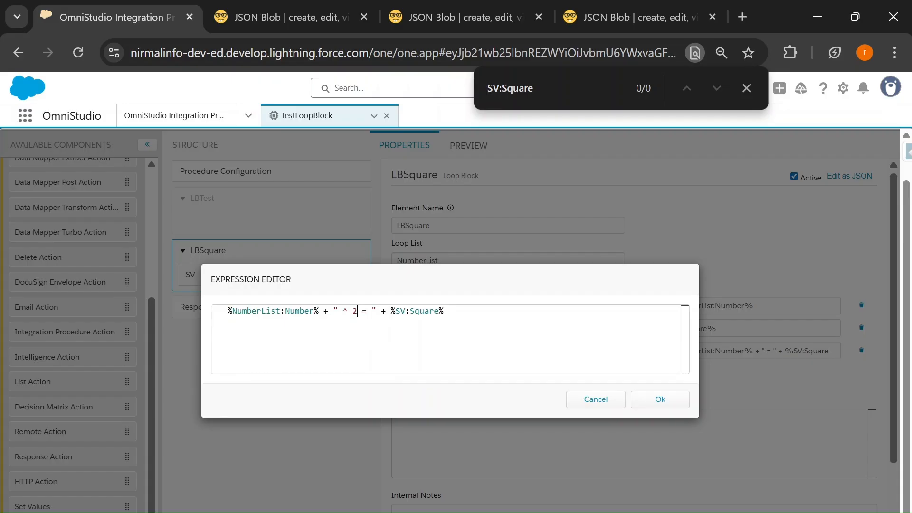
double_click(300, 310)
left_click(661, 400)
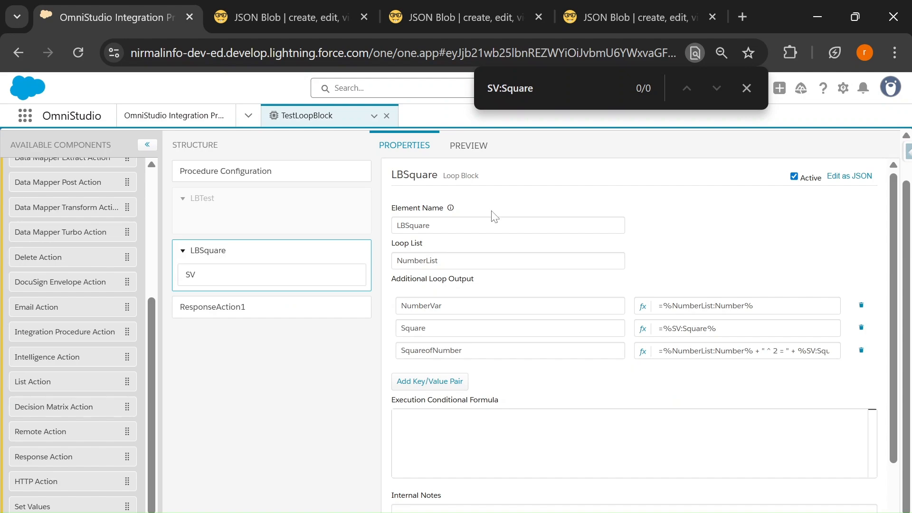
Step: Execute the procedure again, examine the returned strings with the power notation, and return to the element properties
left_click(469, 146)
left_click(196, 508)
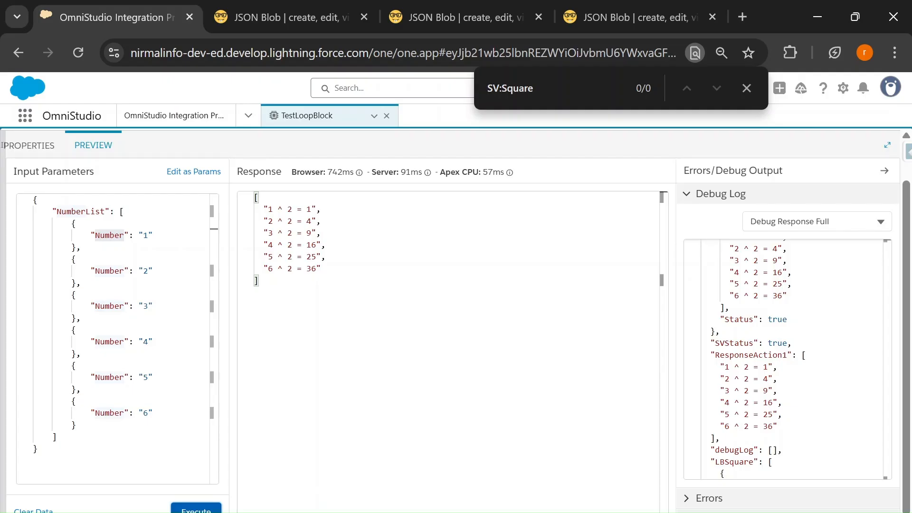
left_click_drag(259, 283, 253, 197)
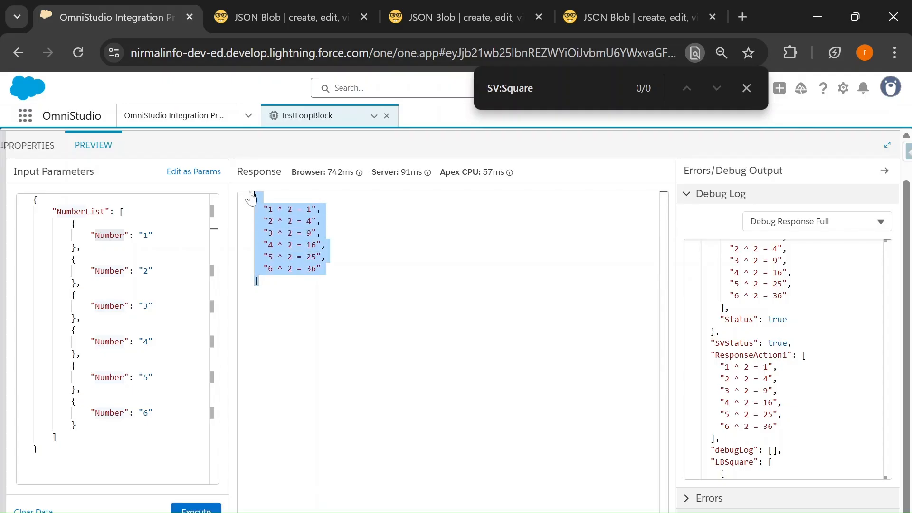
left_click(16, 149)
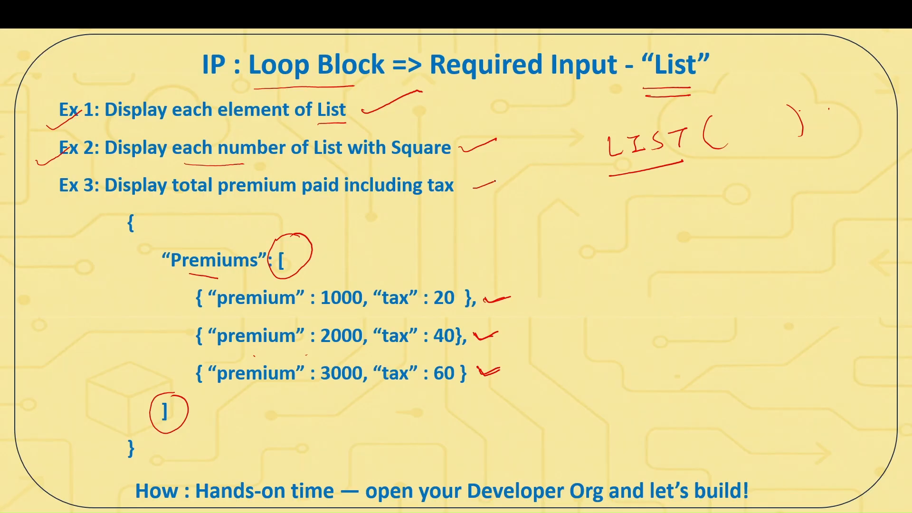
left_click_drag(168, 239, 156, 279)
mouse_move(288, 232)
left_mouse_down()
mouse_move(312, 254)
mouse_move(291, 281)
left_mouse_up()
left_click_drag(223, 314, 259, 314)
key("alt+Tab")
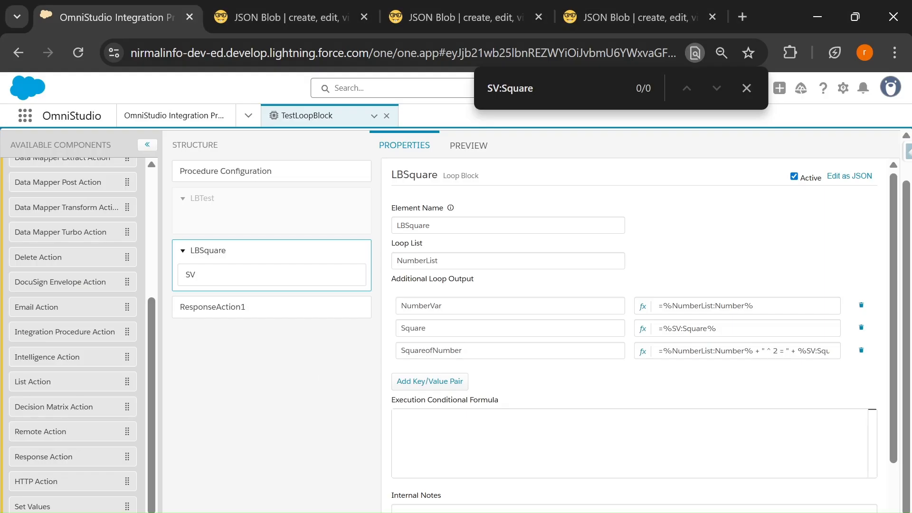
Step: Copy the PremiumList JSON from the third JSON Blob page and replace the procedure's preview input parameters with it
left_click(646, 17)
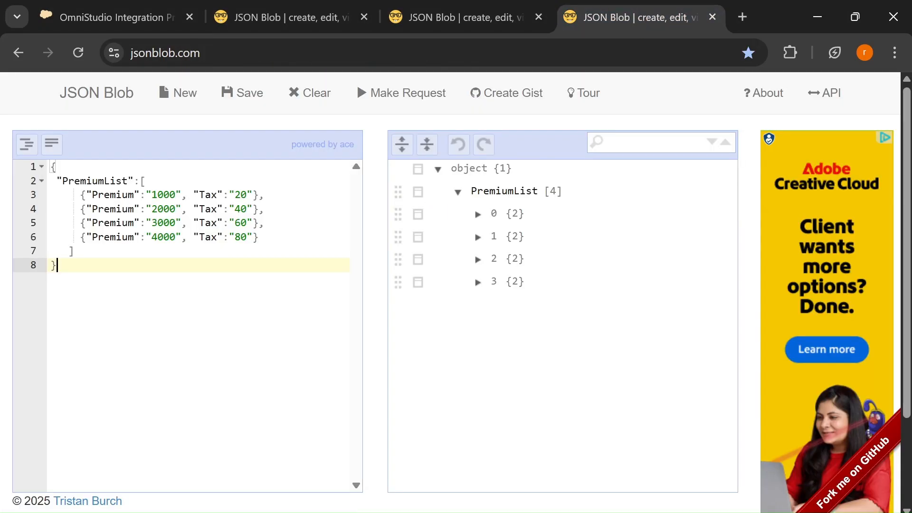
left_click_drag(51, 265, 50, 166)
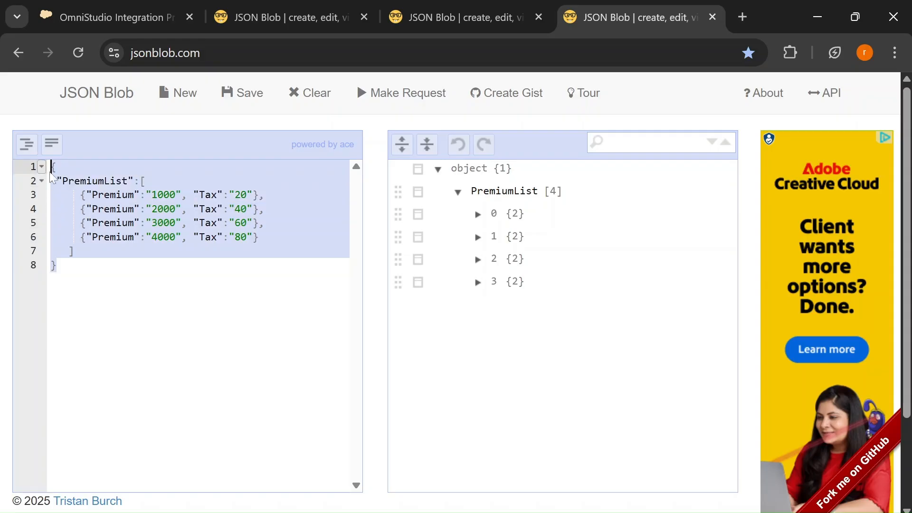
left_click(108, 12)
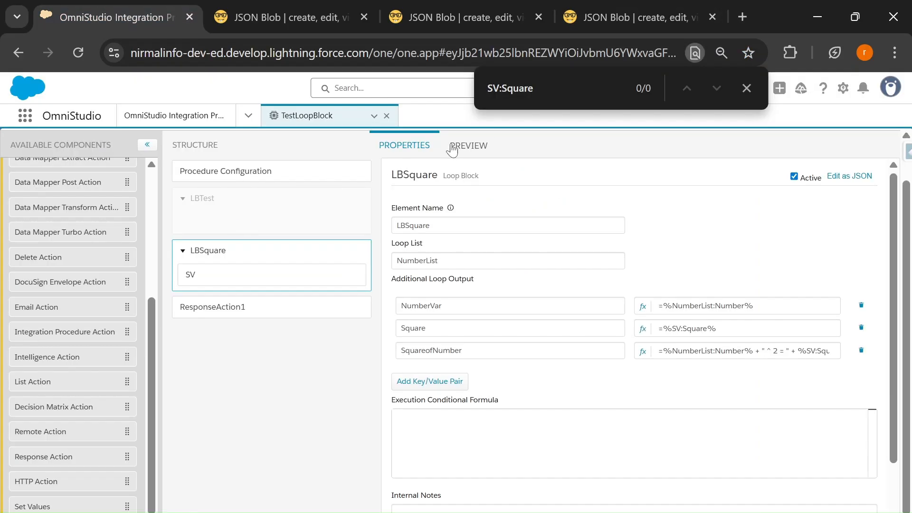
left_click(469, 145)
key("ctrl+a")
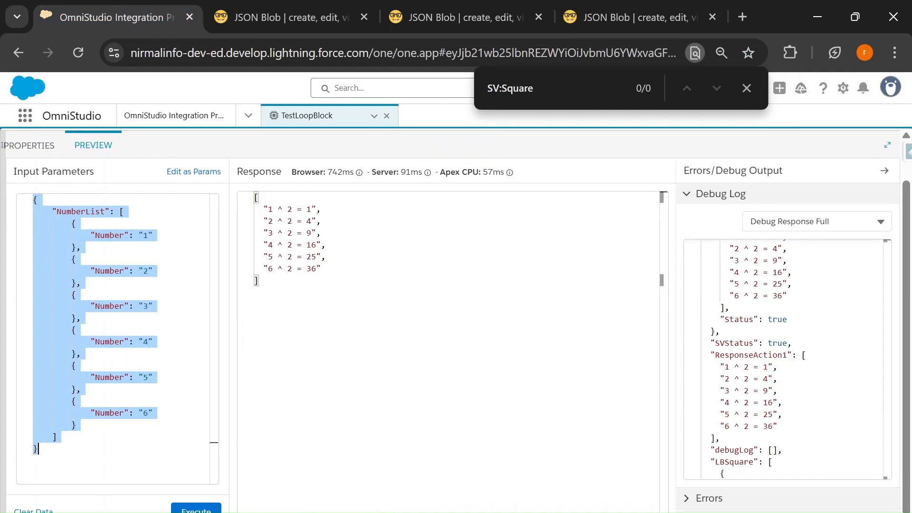
type("{     \"PremiumList\": [         {             \"Premium\": \"1000\",             \"Tax\": \"20\"         },         {             \"Premium\": \"2000\",             \"Tax\": \"40\"         },         {             \"Premium\": \"3000\",             \"Tax\": \"60\"         },         {             \"Premium\": \"4000\",             \"Tax\": \"80\"         }     ] }")
Step: Deactivate the LBSquare loop block
left_click(29, 144)
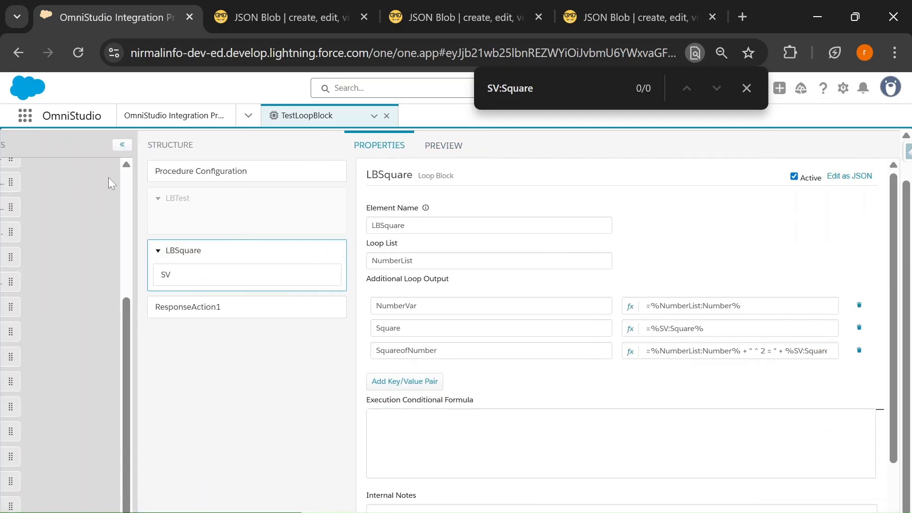
left_click(794, 177)
Step: Add a Loop Block between LBSquare and ResponseAction1 and name it LBTotalPremium
scroll(60, 267, "up", 5)
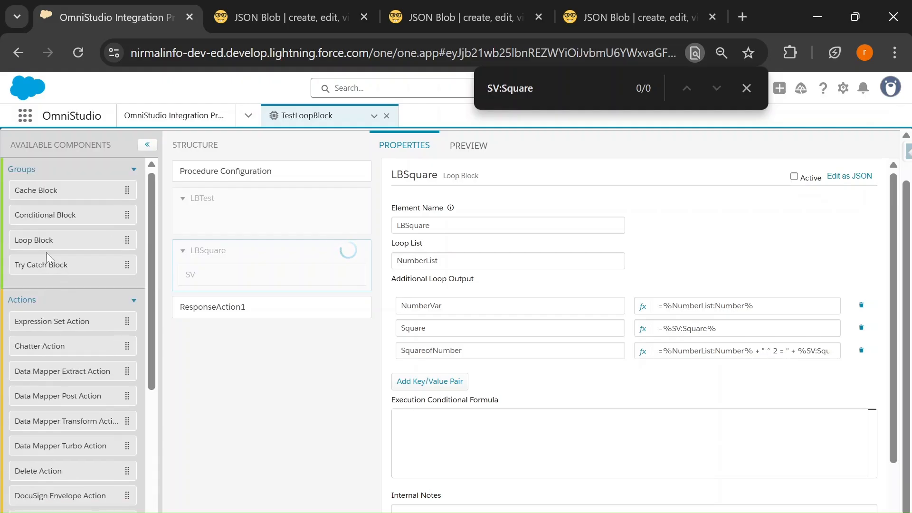
left_click_drag(73, 241, 209, 297)
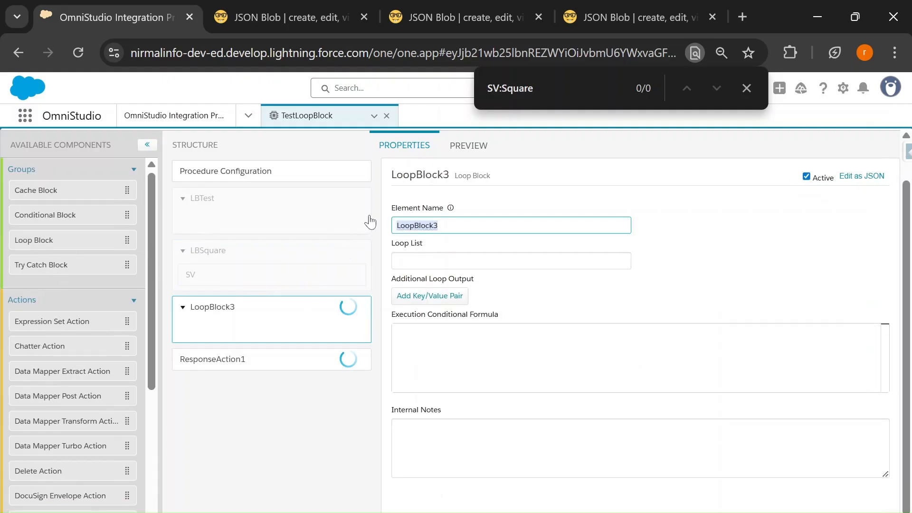
type("LB")
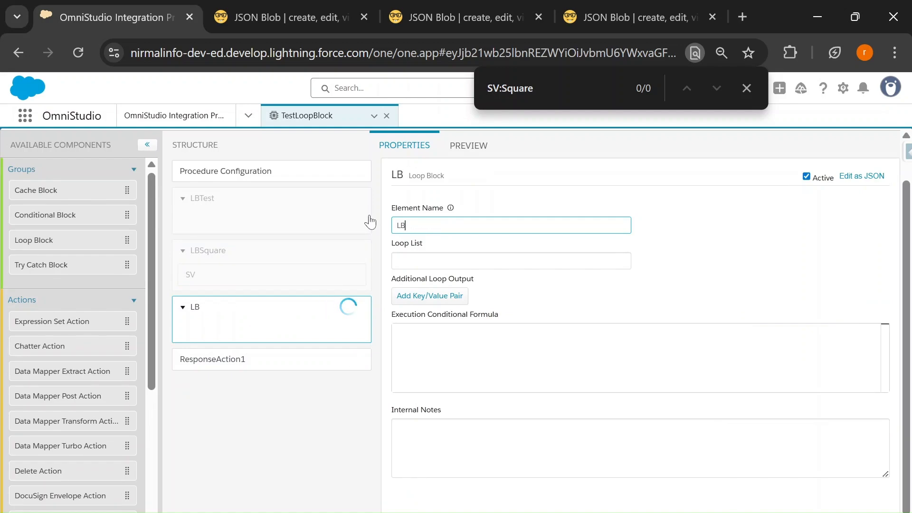
type("Premium")
key("Left")
key("Left")
key("Left")
key("Left")
key("Left")
key("Left")
key("Left")
type("Total")
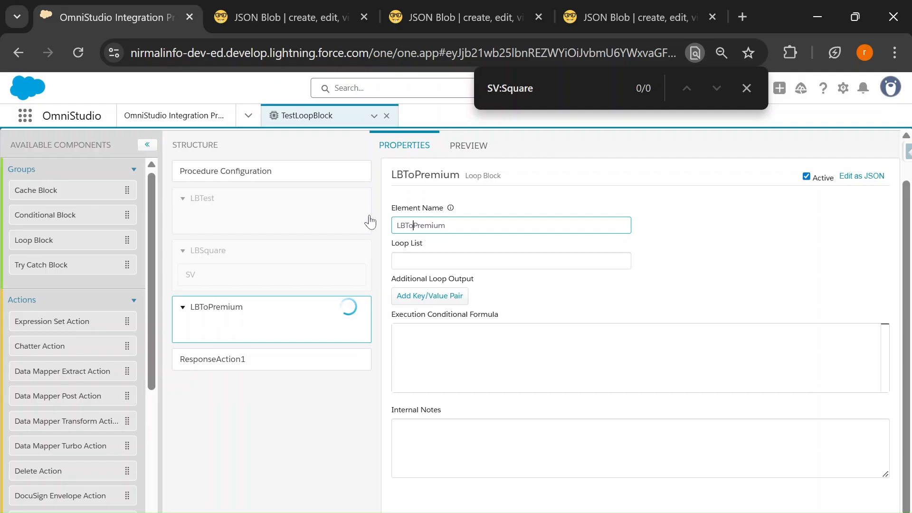
Step: Set LBTotalPremium's loop list to PremiumList, copying the list name from the preview input parameters
left_click(394, 260)
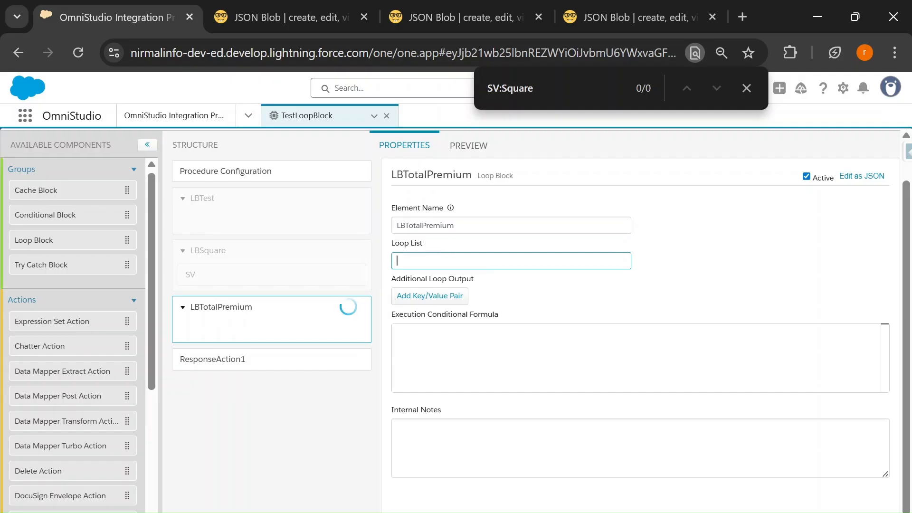
left_click(460, 151)
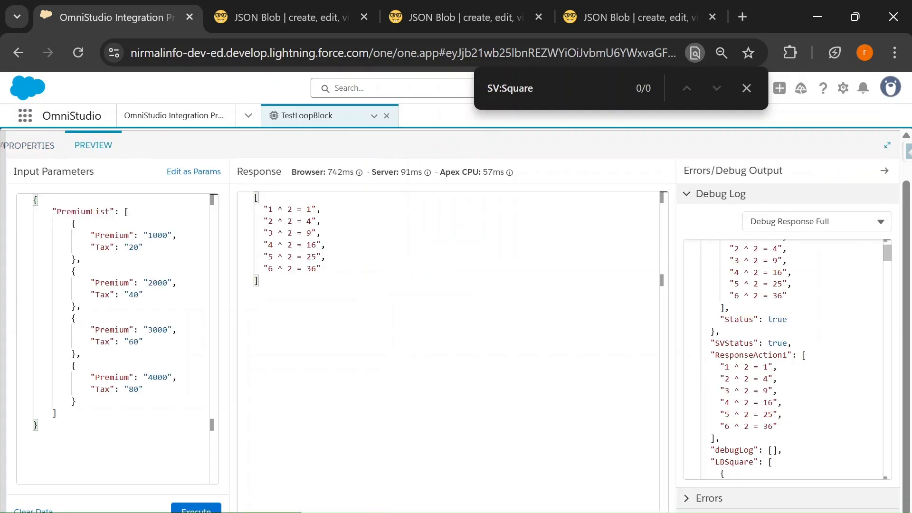
double_click(83, 211)
key("ctrl+c")
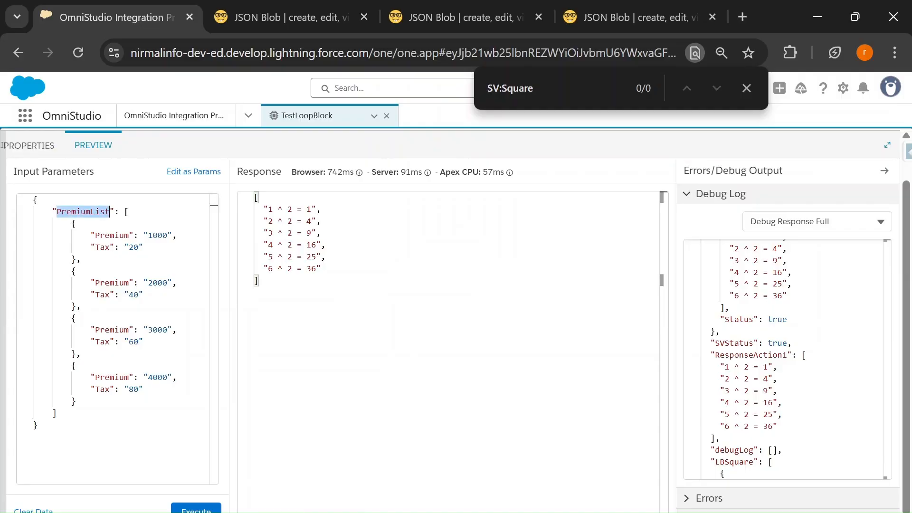
left_click(24, 212)
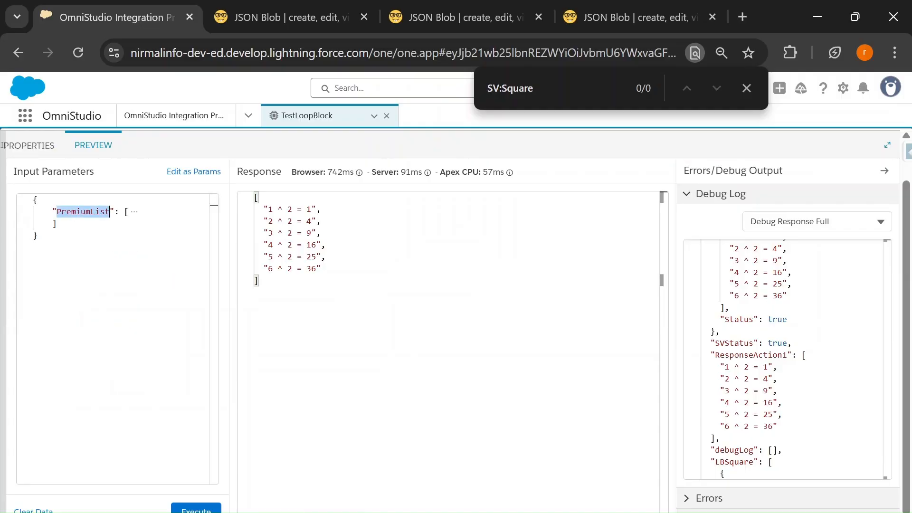
left_click(26, 213)
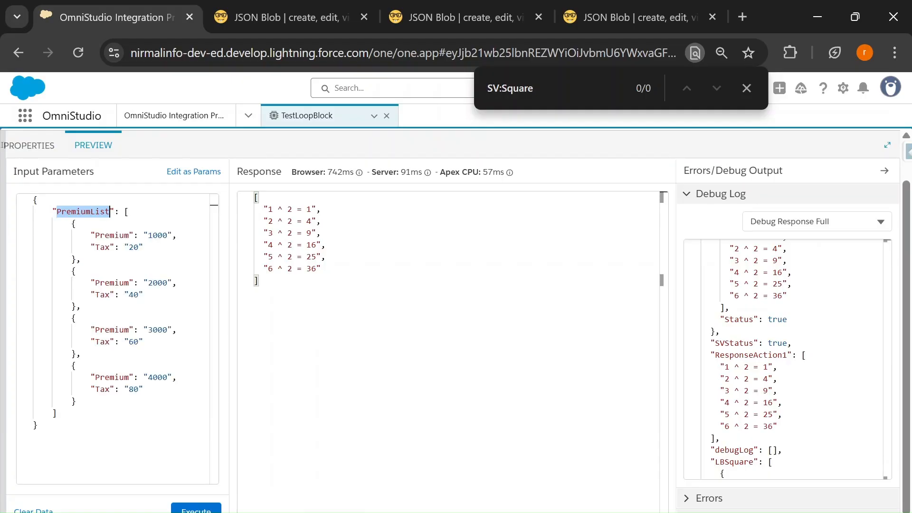
left_click(29, 145)
left_click(414, 262)
key("ctrl+v")
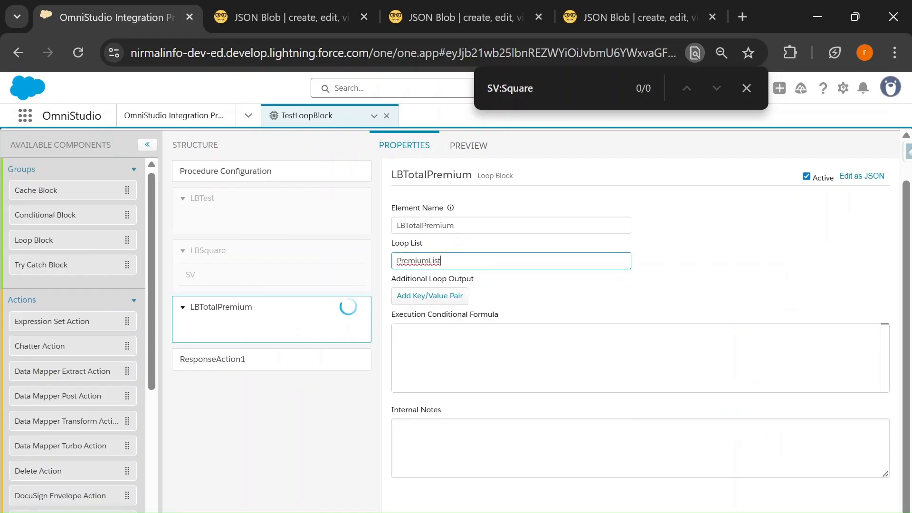
Step: Replace ResponseAction1's Send JSON Path with the copied element name LBTotalPremium
double_click(393, 225)
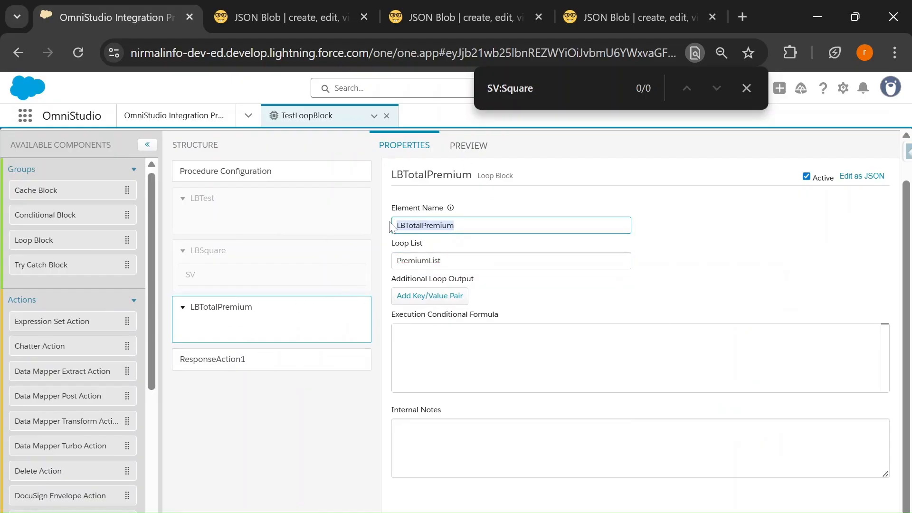
left_click(220, 365)
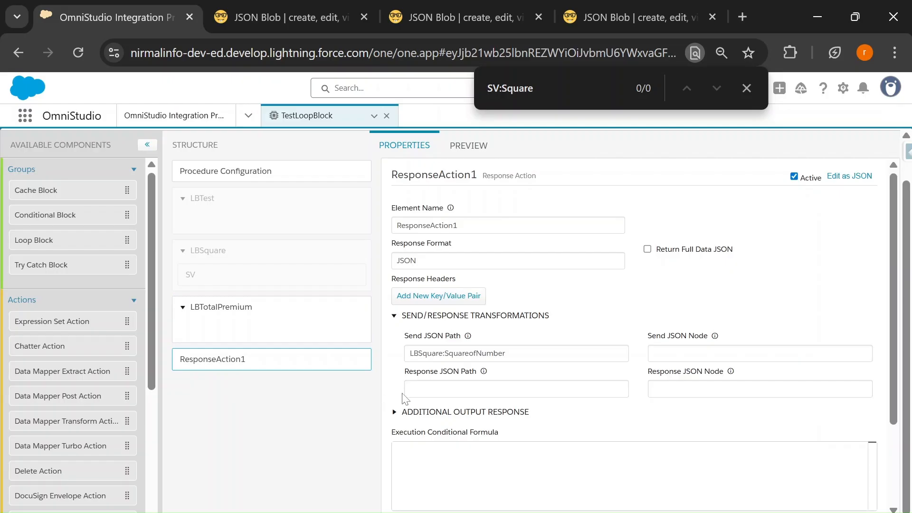
left_click_drag(507, 353, 383, 357)
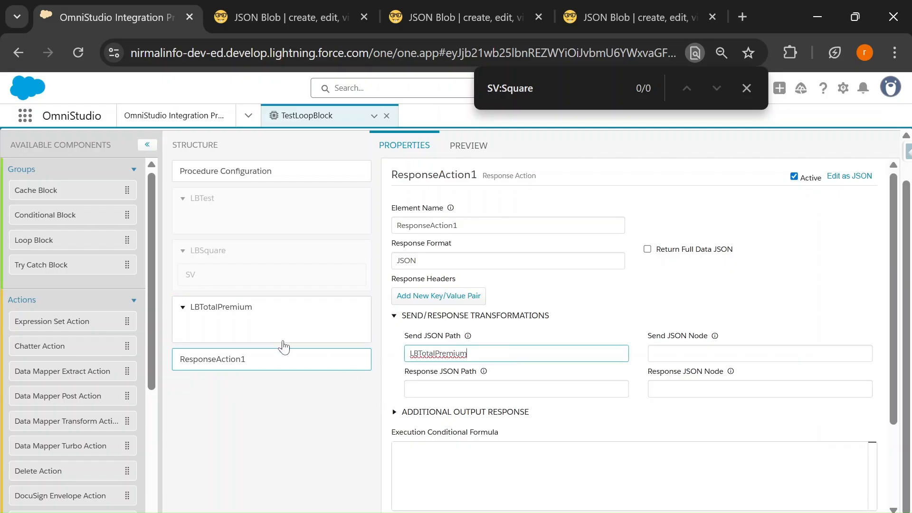
Step: Execute the procedure in the preview and compare the PremiumList input entries with the returned loop iterations
left_click(469, 145)
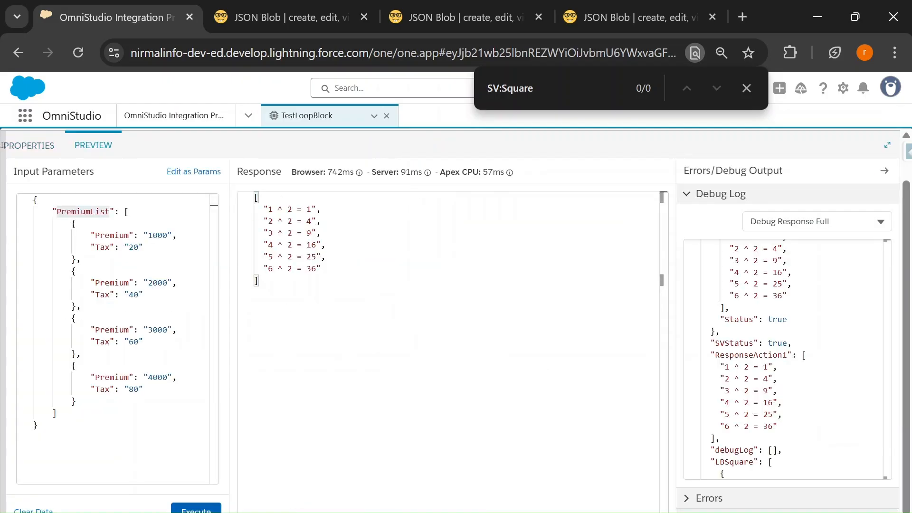
left_click(196, 509)
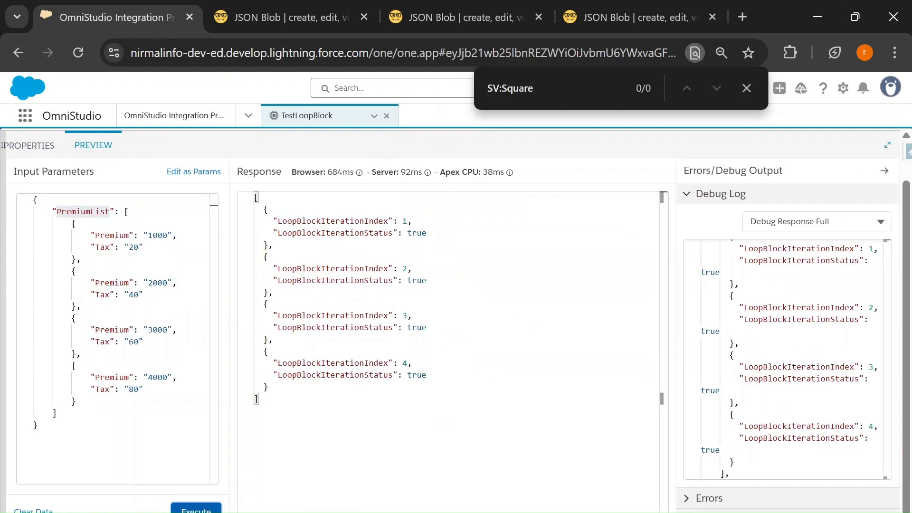
left_click_drag(70, 224, 76, 401)
left_click_drag(426, 375, 260, 209)
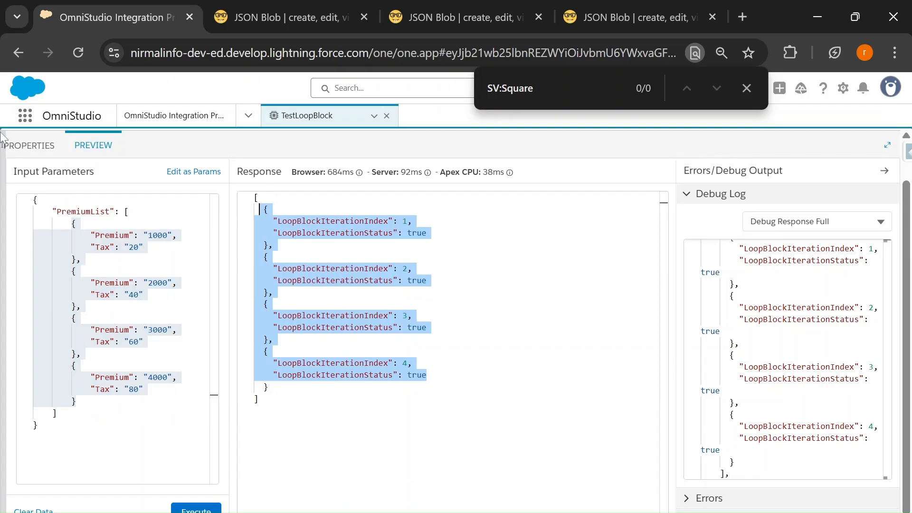
Step: Add an additional loop output with the key Premium to LBTotalPremium and copy its loop list name
left_click(26, 146)
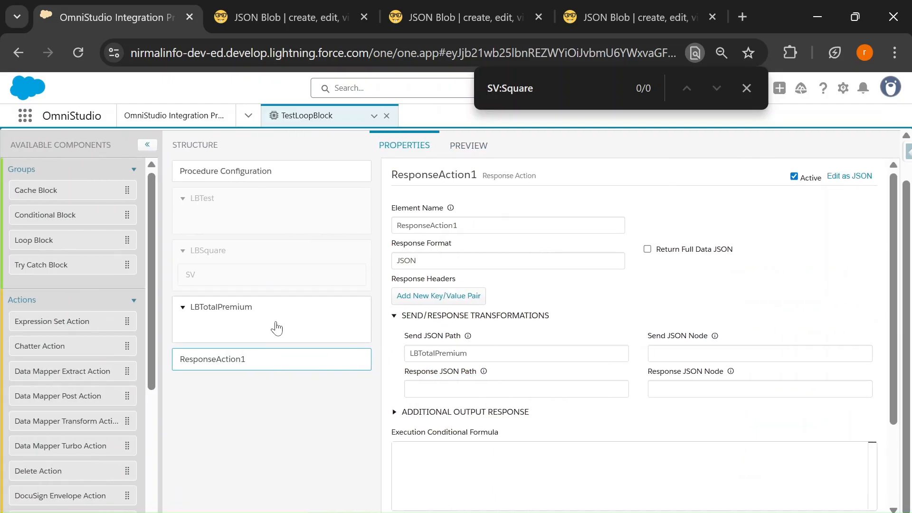
left_click(228, 312)
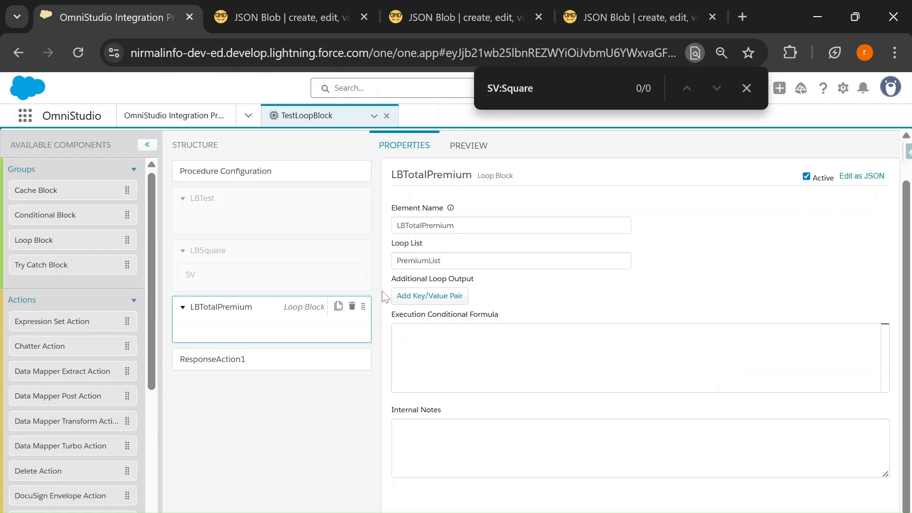
left_click(438, 297)
left_click_drag(442, 261, 396, 261)
key("ctrl+c")
left_click(410, 306)
type("Premium")
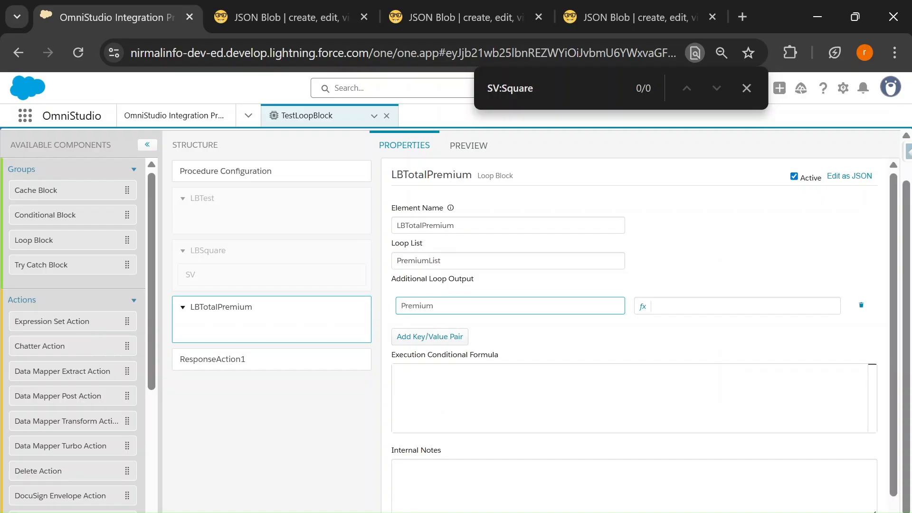
Step: Compose the path PremiumList:Premium in the browser's find field and set the Premium output's value to =%PremiumList:Premium%
left_click(468, 145)
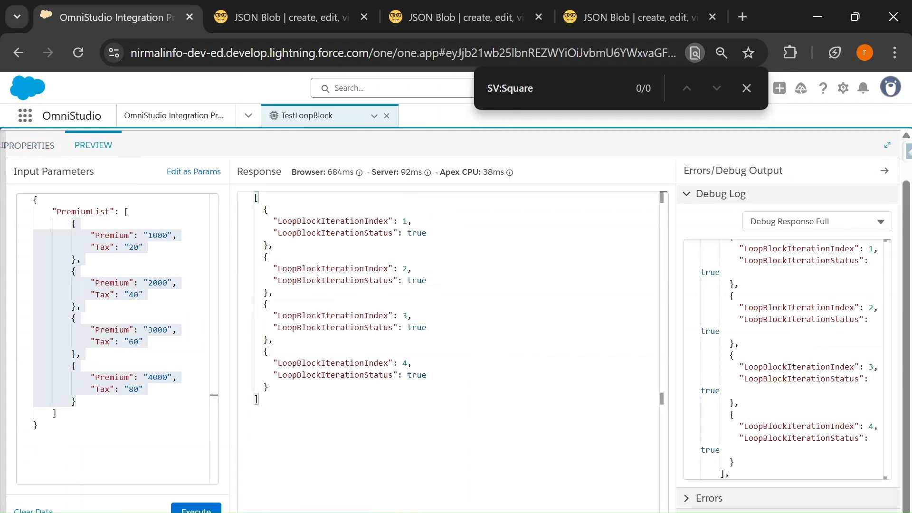
key("ctrl+f")
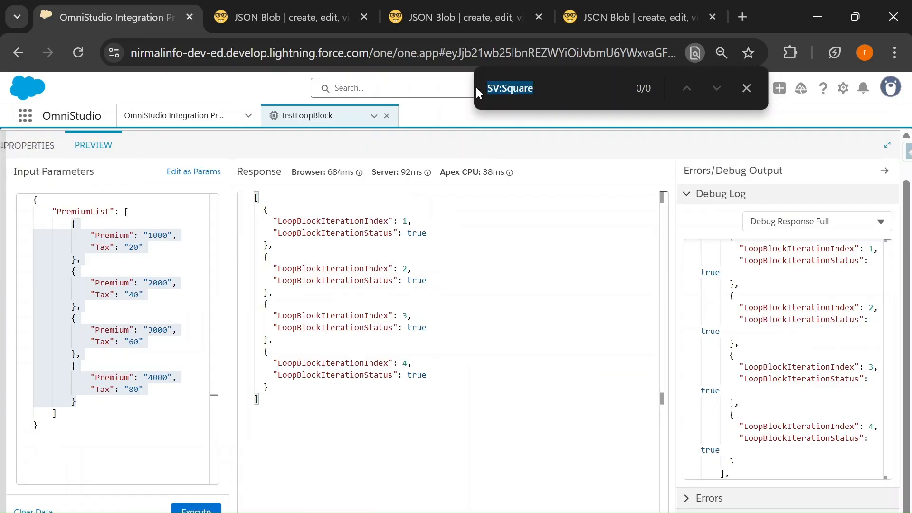
key("ctrl+v")
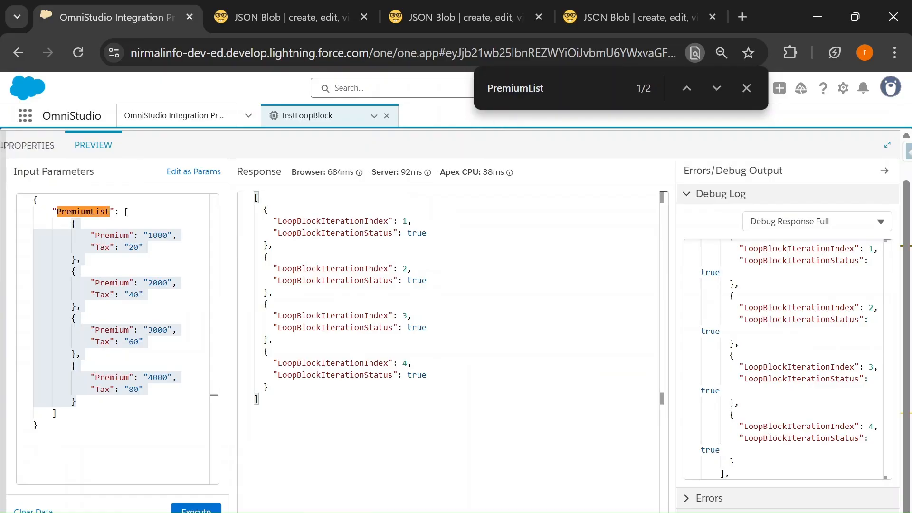
double_click(112, 236)
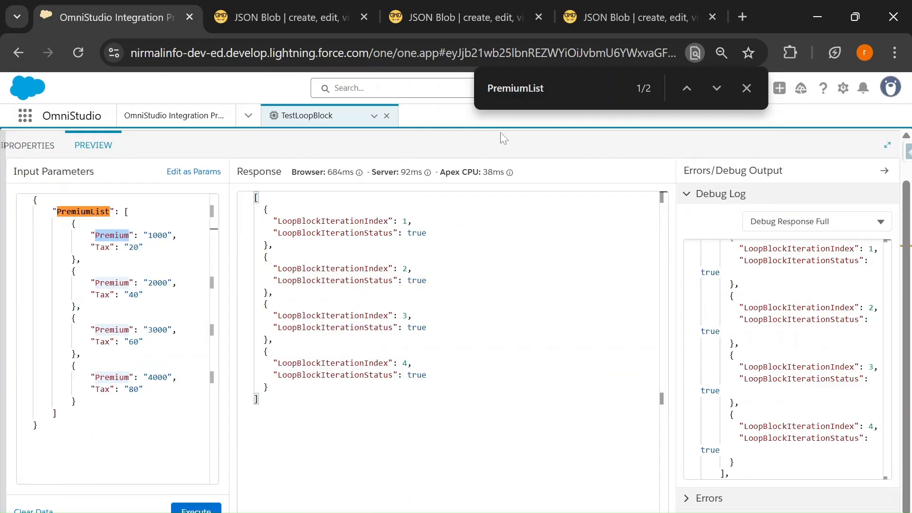
left_click(567, 89)
type(":Premium")
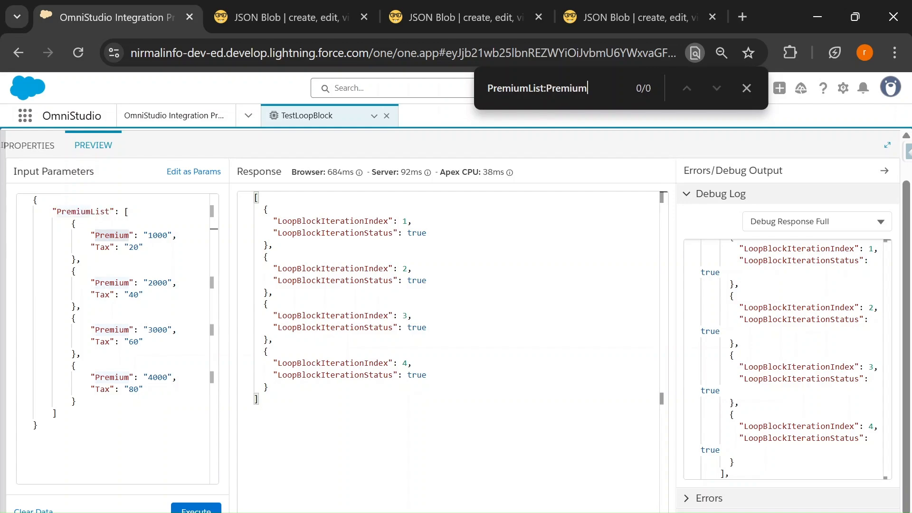
key("ctrl+a")
key("ctrl+c")
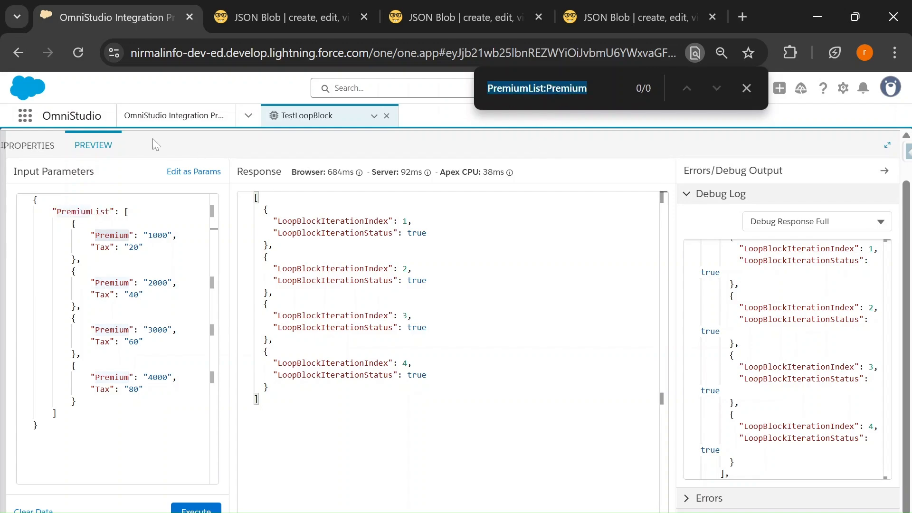
left_click(25, 146)
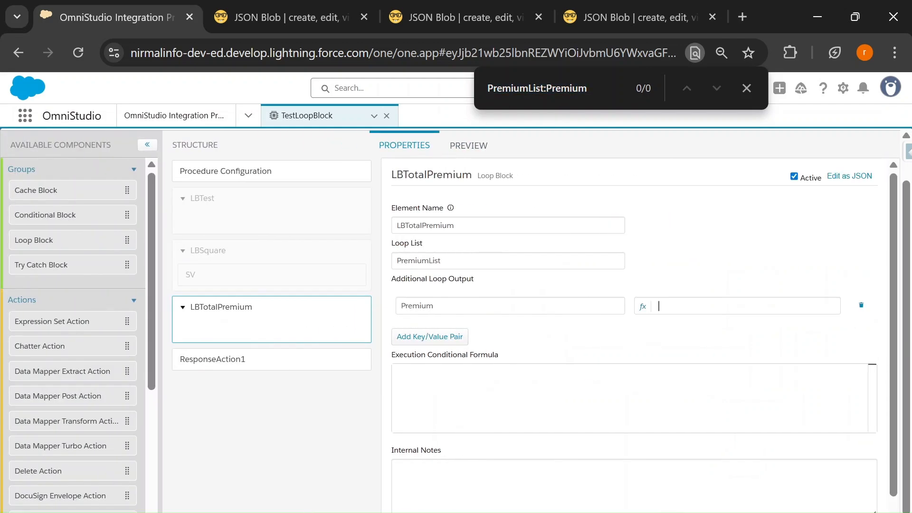
type("%%")
key("Left")
key("ctrl+v")
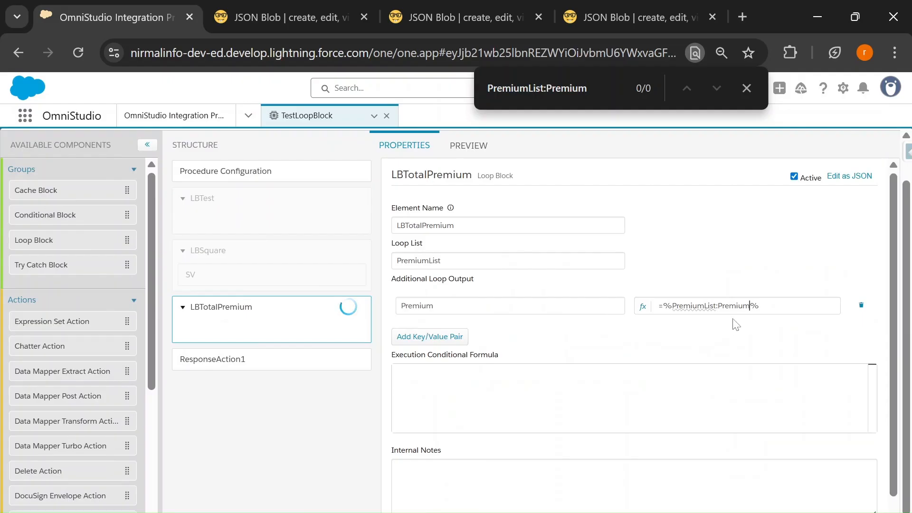
Step: Execute the procedure again and examine the Premium value returned for each loop iteration
left_click(468, 145)
left_click(196, 508)
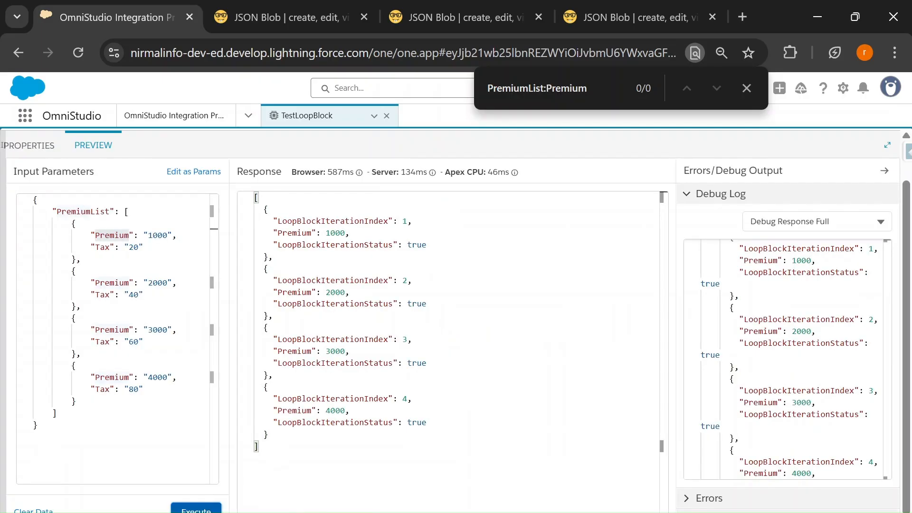
left_click_drag(274, 233, 350, 233)
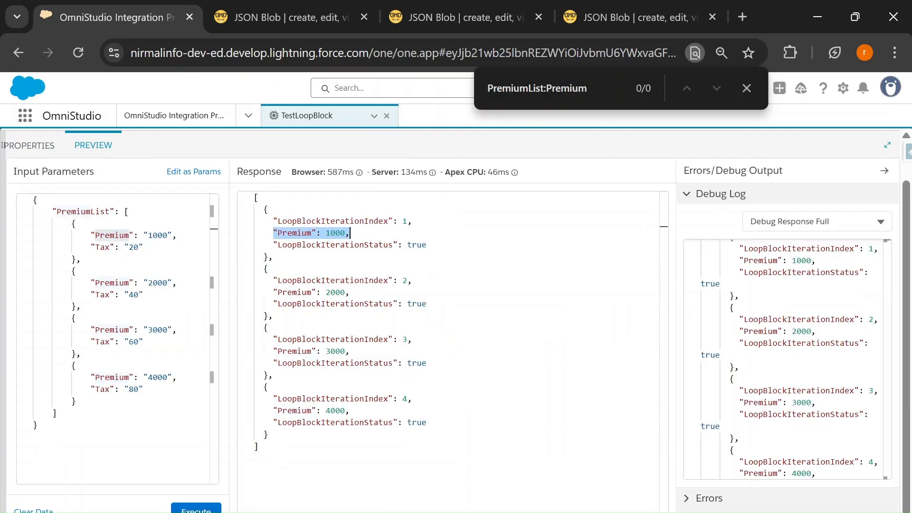
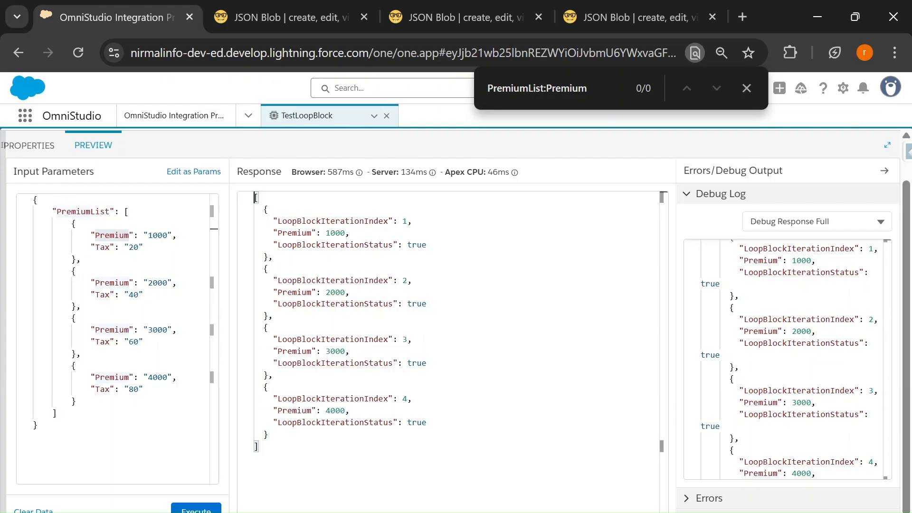
Step: Add a Set Values element inside the LBTotalPremium loop block and name it SV1
left_click(19, 145)
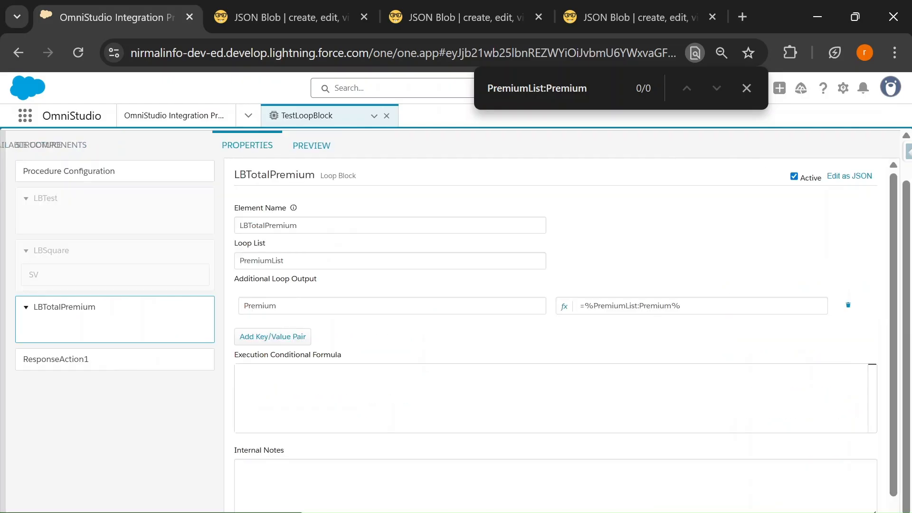
scroll(67, 382, "down", 5)
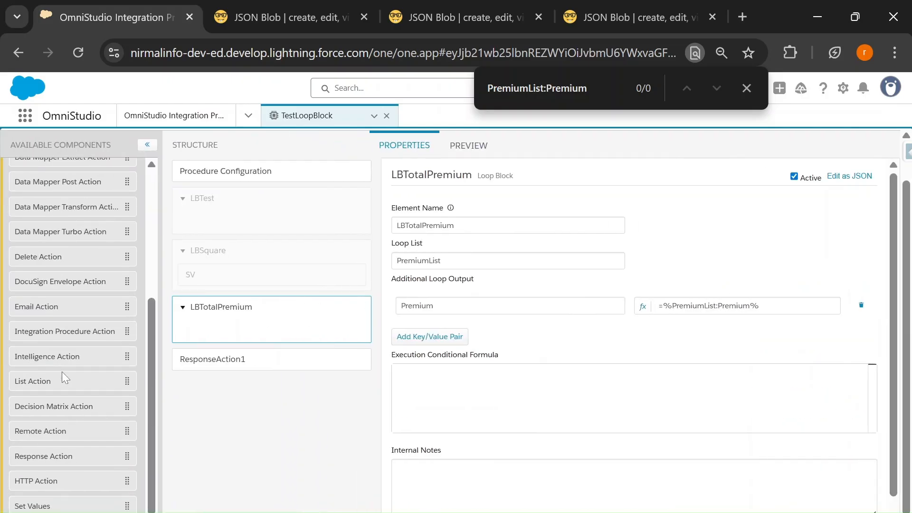
left_click_drag(37, 507, 232, 335)
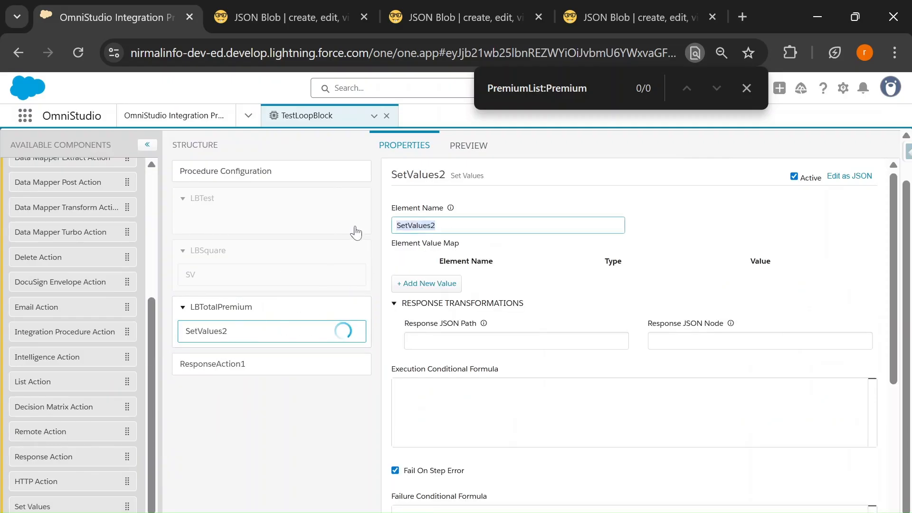
type("SV")
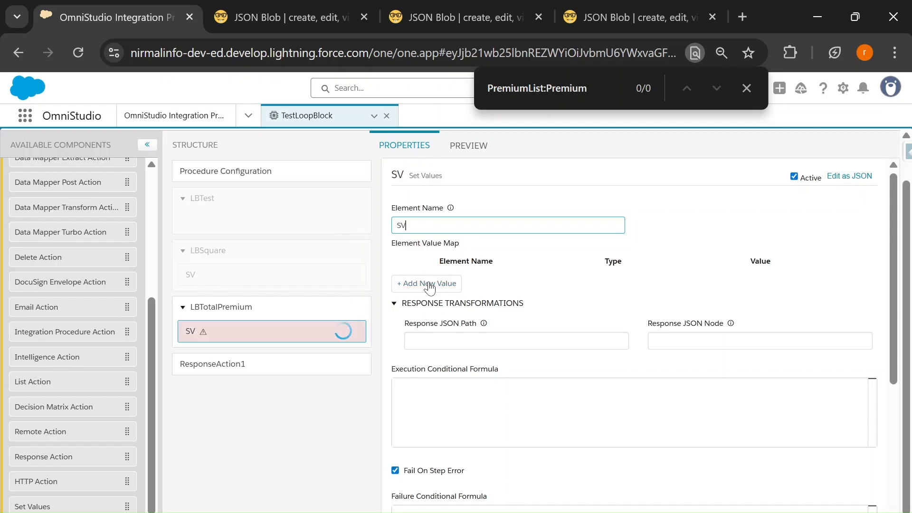
mouse_move(204, 333)
type("1")
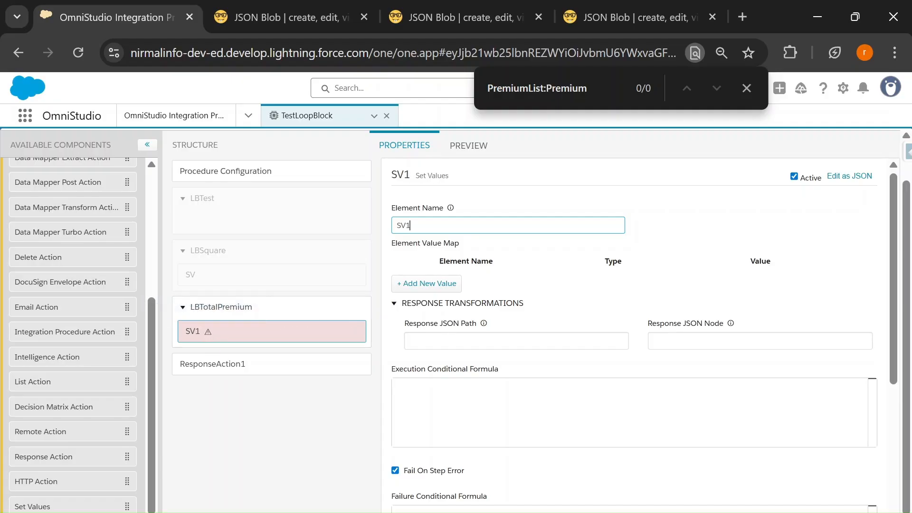
Step: Add a new value named TotalPremium to SV1's element value map
left_click(425, 284)
left_click(426, 284)
type("Tot")
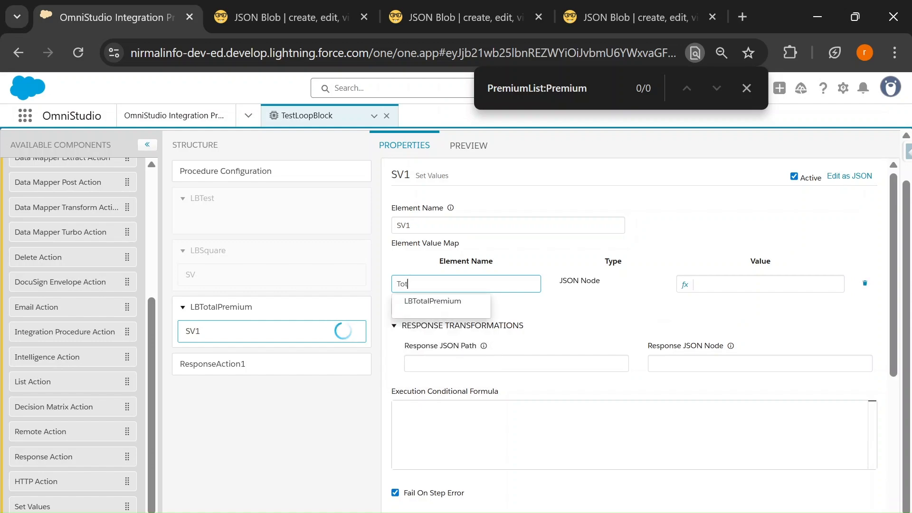
type("alPremium")
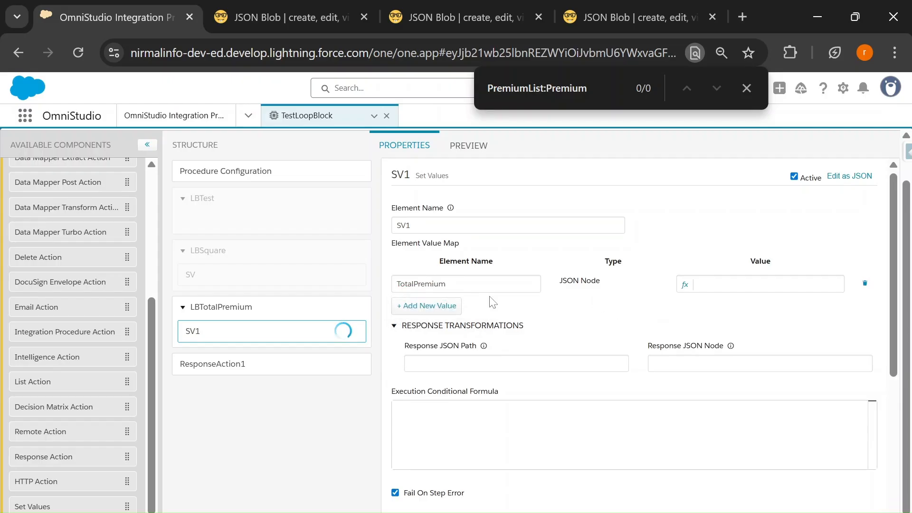
Step: Review the premium list's input structure, copy the path PremiumList:Premium, and set TotalPremium's value to =%PremiumList:Premium%
left_click(464, 155)
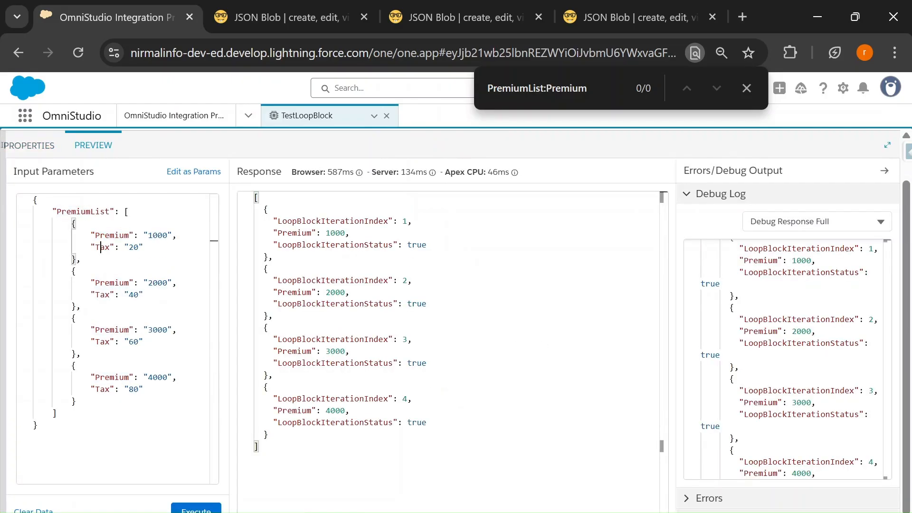
left_click_drag(67, 223, 77, 259)
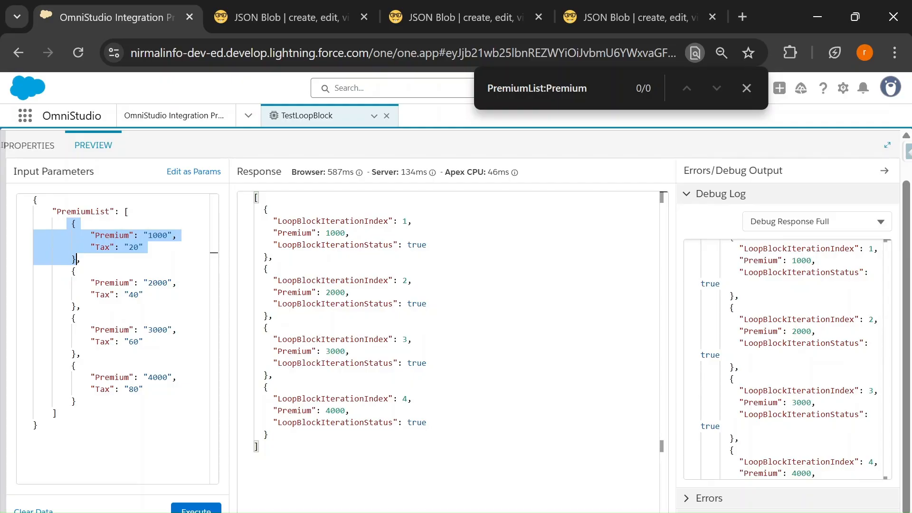
key("ctrl+f")
key("ctrl+c")
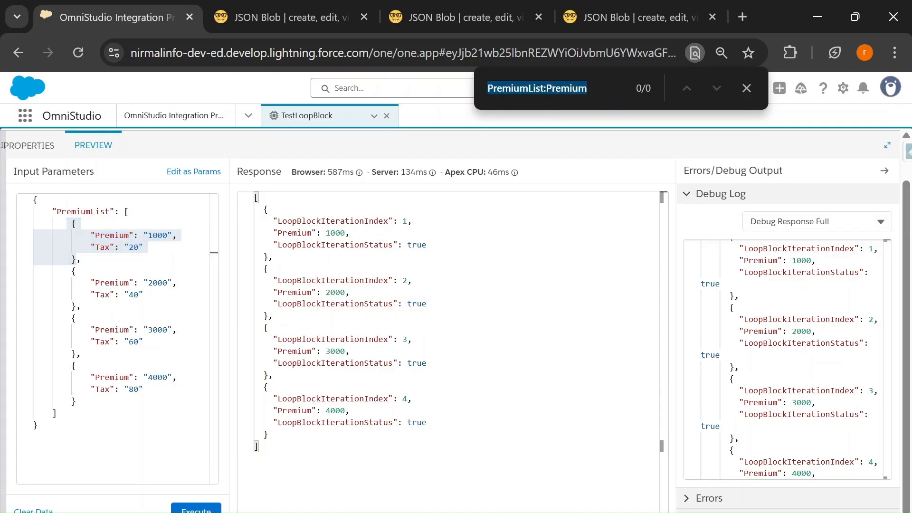
left_click(28, 146)
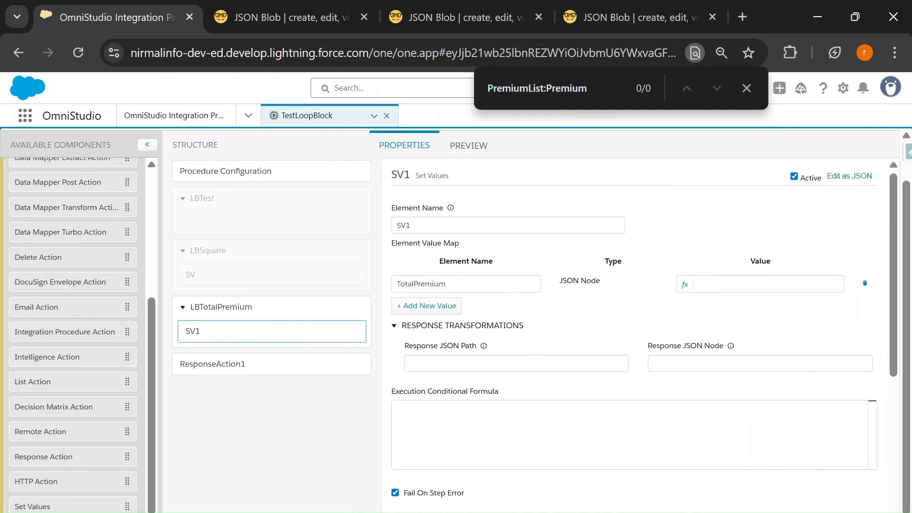
type("%%")
key("Left")
key("ctrl+v")
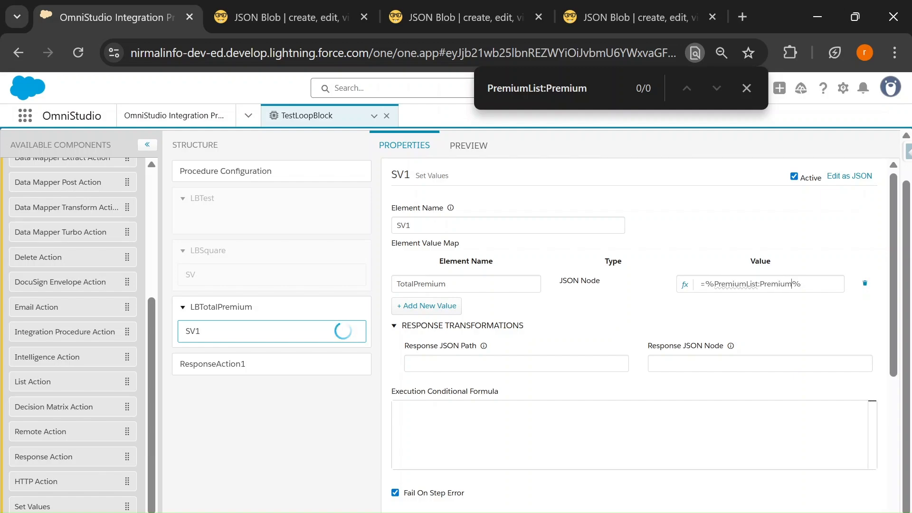
Step: Extend TotalPremium's expression to %PremiumList:Premium% + %PremiumList:Tax% in the Expression Editor
left_click(685, 285)
type("+")
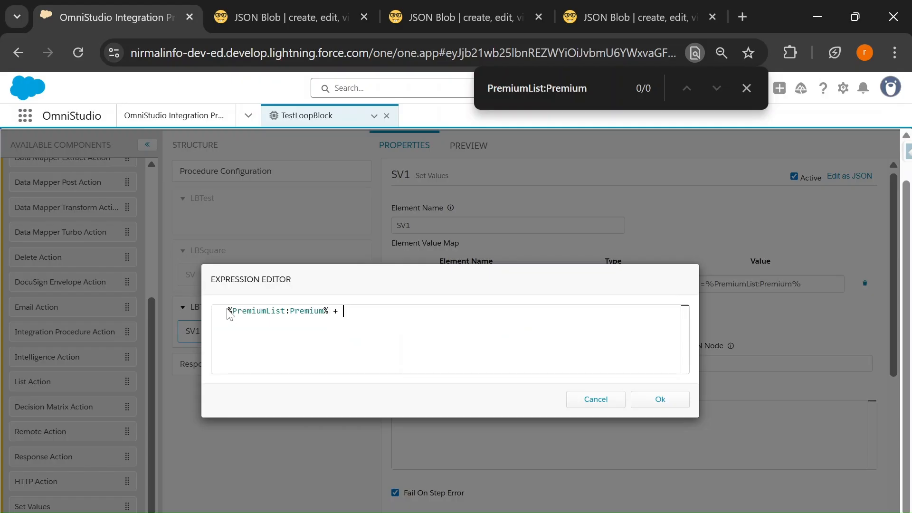
left_click_drag(334, 311, 195, 316)
key("ctrl+c")
left_click(362, 312)
key("ctrl+v")
double_click(419, 311)
type("Tax%")
left_click(654, 403)
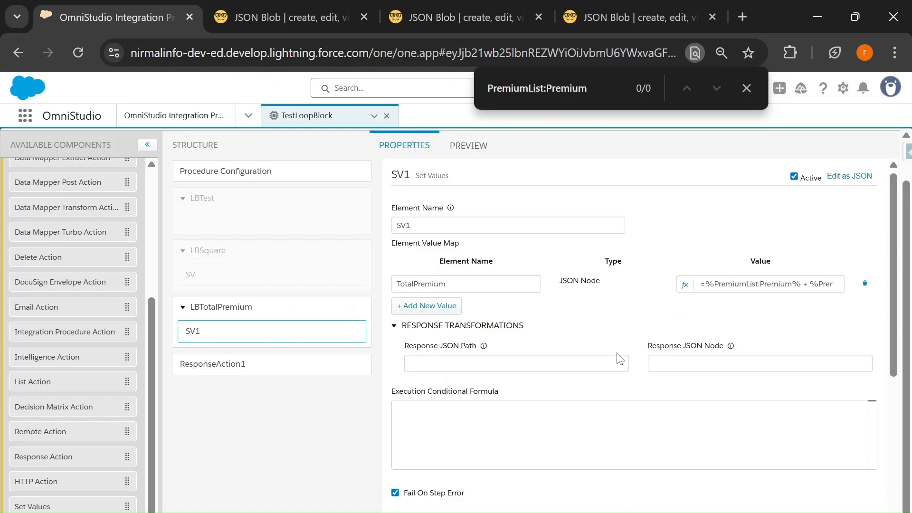
Step: Check LBTotalPremium's loop list name against the paths used in SV1's TotalPremium expression
left_click(230, 313)
left_click_drag(442, 261, 395, 261)
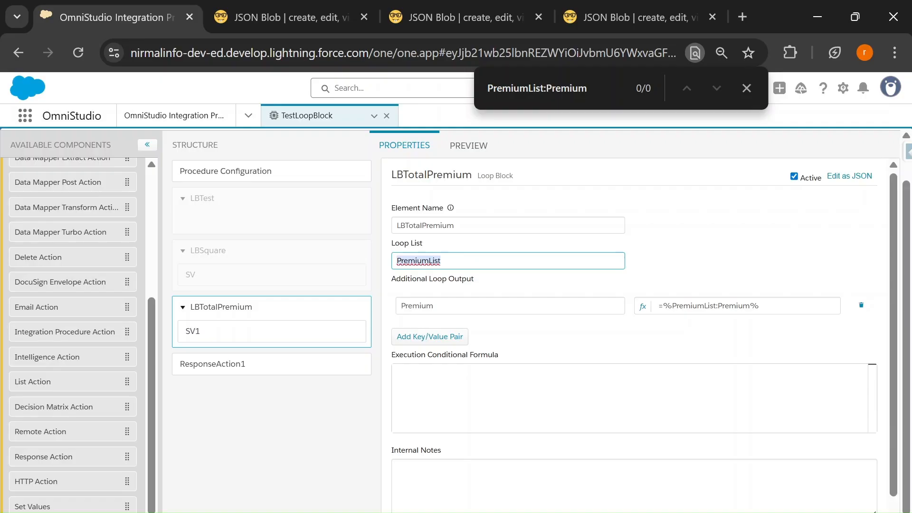
left_click(263, 313)
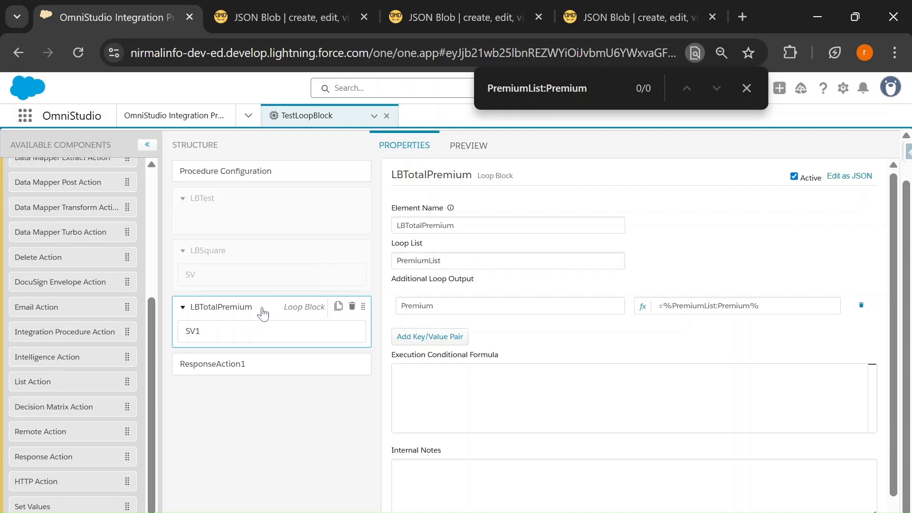
left_click(233, 337)
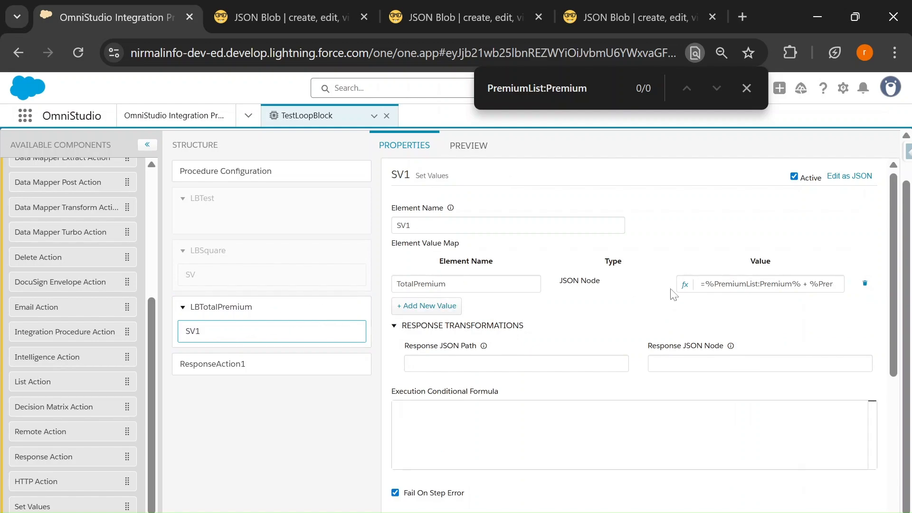
left_click(685, 285)
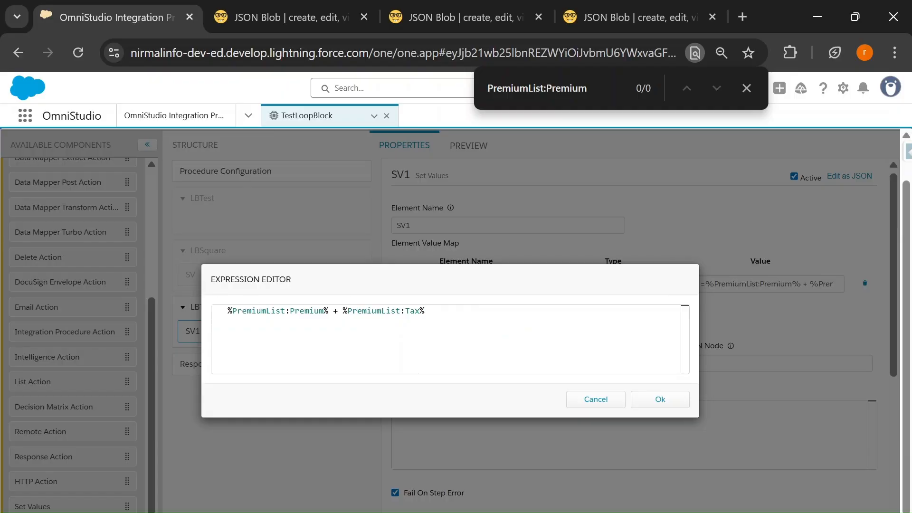
left_click_drag(324, 310, 233, 310)
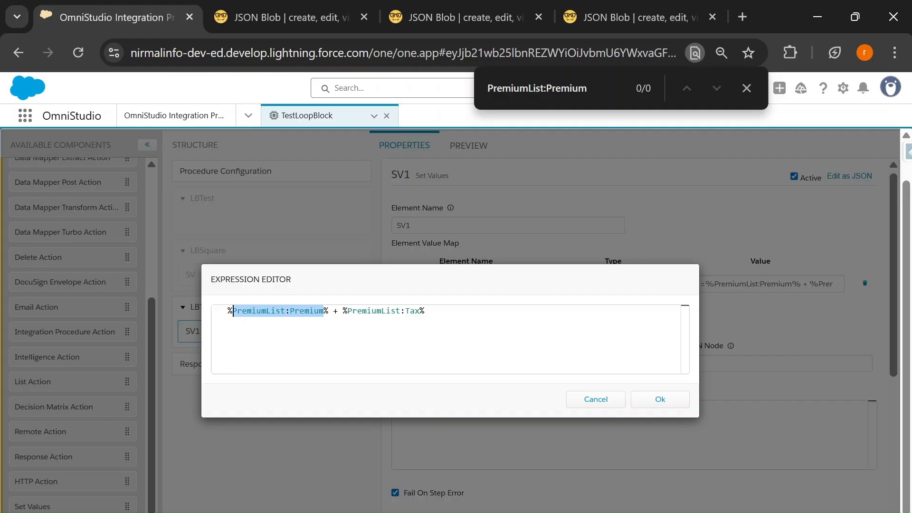
left_click_drag(347, 311, 221, 315)
left_click(638, 404)
Step: Compose the path SV1:TotalPremium in the browser's find field from the SV1 element and value names, and copy it
left_click_drag(447, 285, 396, 285)
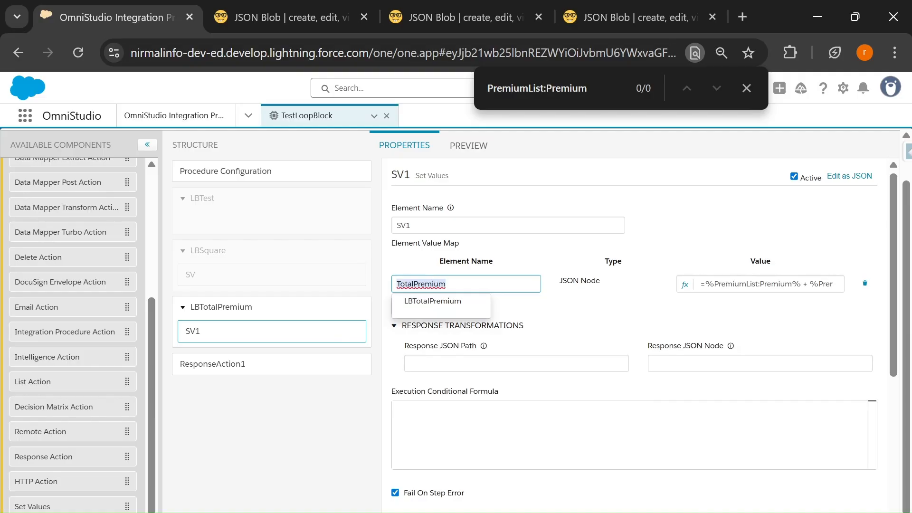
key("ctrl+c")
key("ctrl+f")
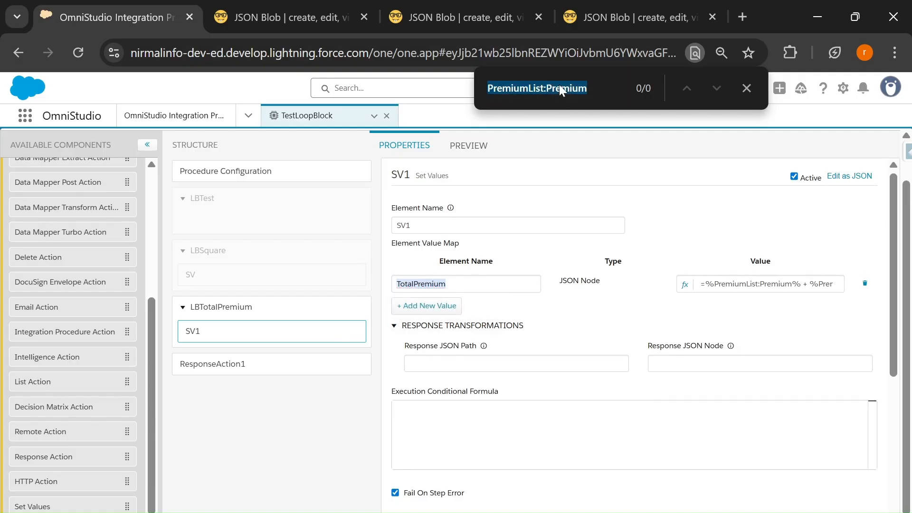
key("ctrl+v")
double_click(403, 225)
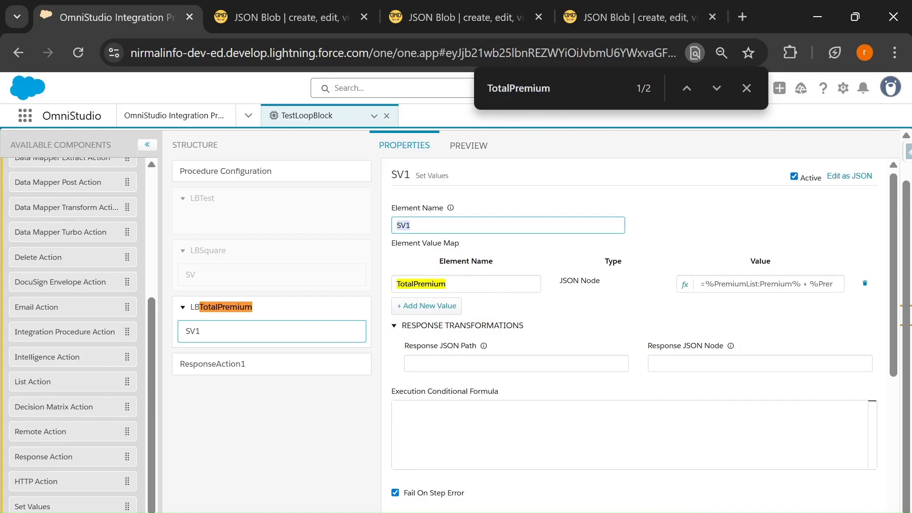
left_click(488, 88)
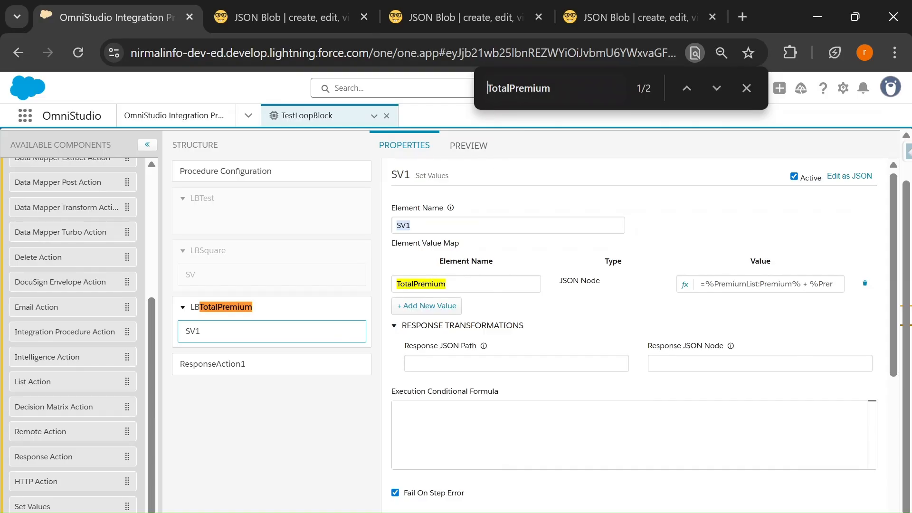
key("ctrl+v")
type(":")
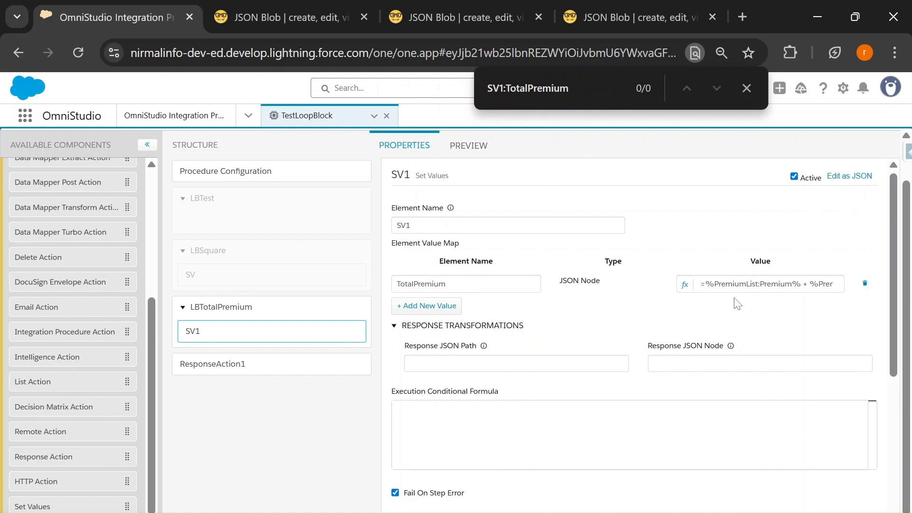
key("ctrl+a")
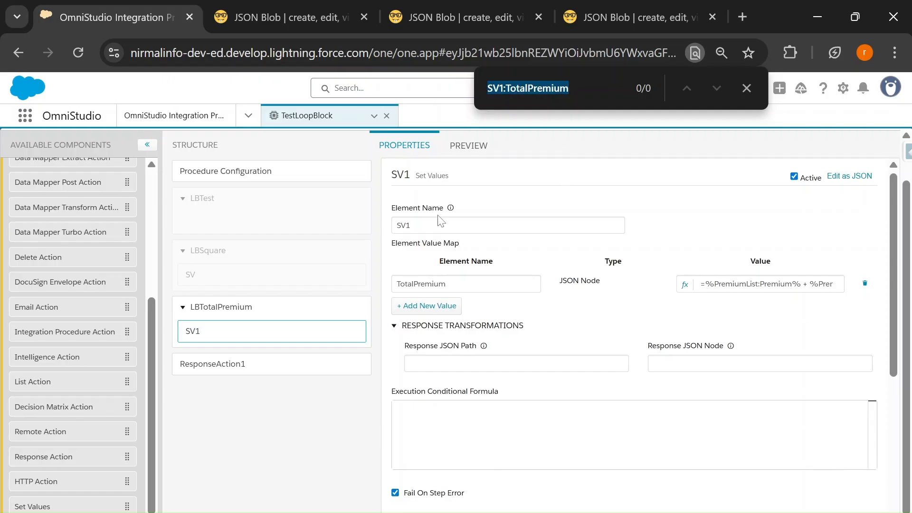
Step: Add an additional loop output to LBTotalPremium with the key TotalPremium and the value =%SV1:TotalPremium%
left_click(247, 309)
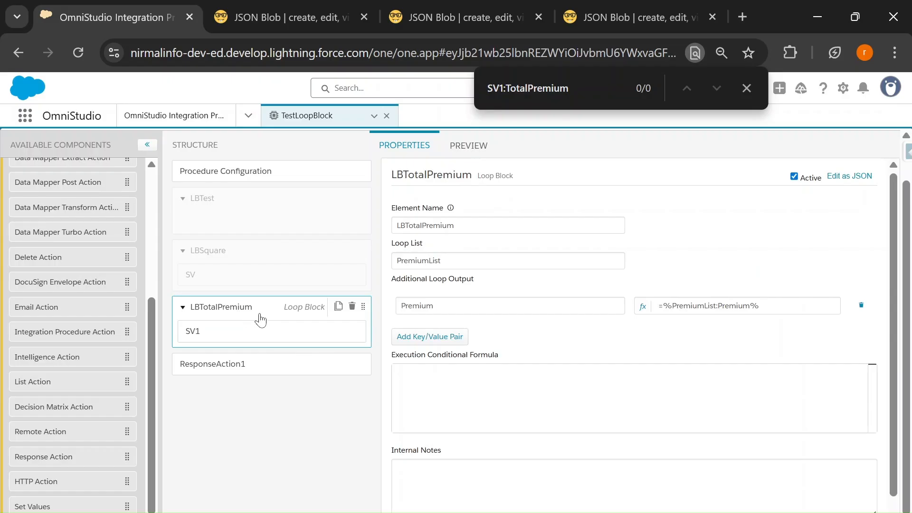
left_click(411, 337)
left_click(402, 328)
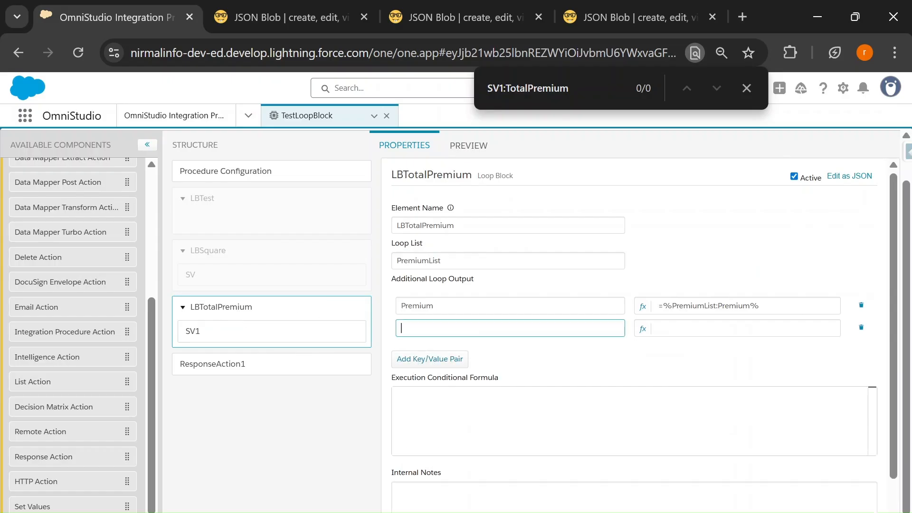
type("TotalPremium")
key("Tab")
type("=%%")
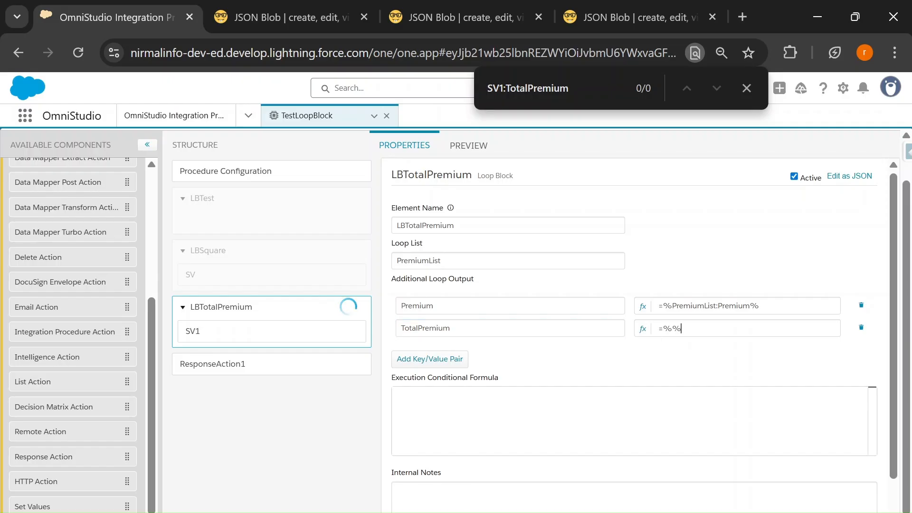
key("Left")
key("ctrl+v")
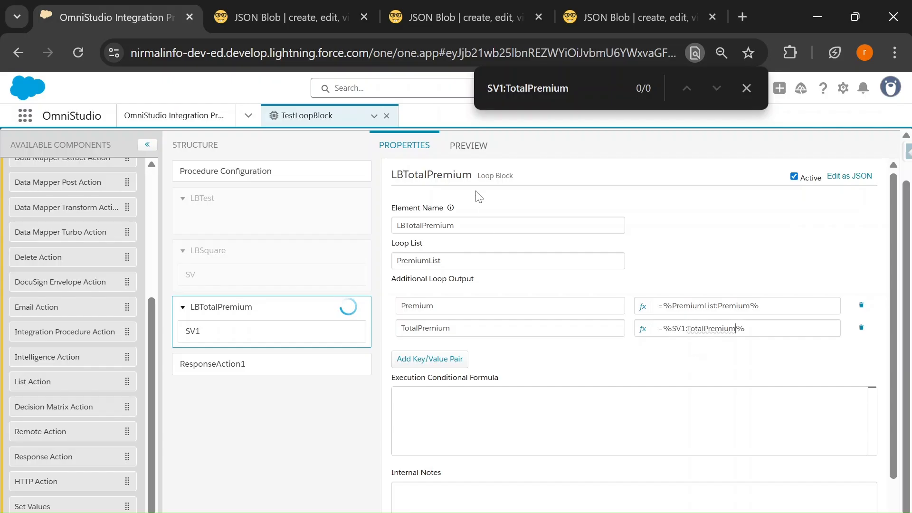
Step: Execute the procedure again and compare each iteration's TotalPremium with the input premium and tax
left_click(477, 153)
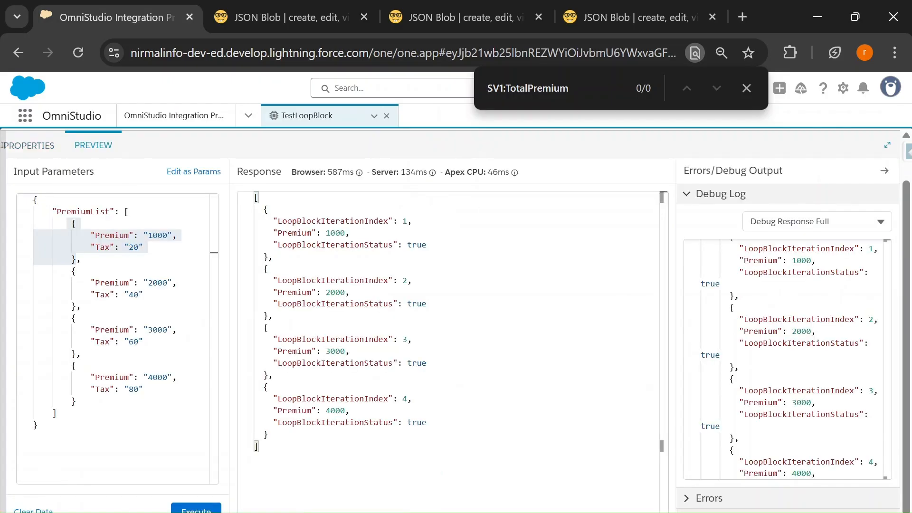
left_click(196, 508)
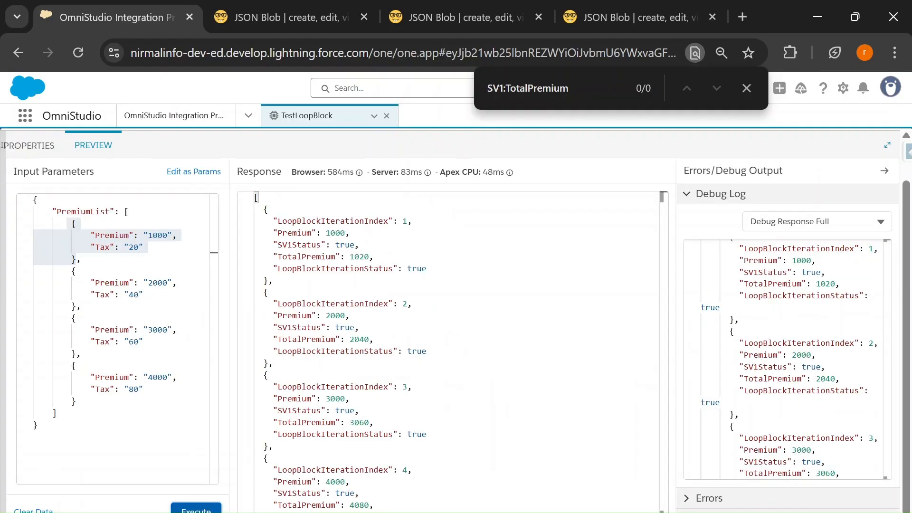
left_click_drag(273, 221, 374, 257)
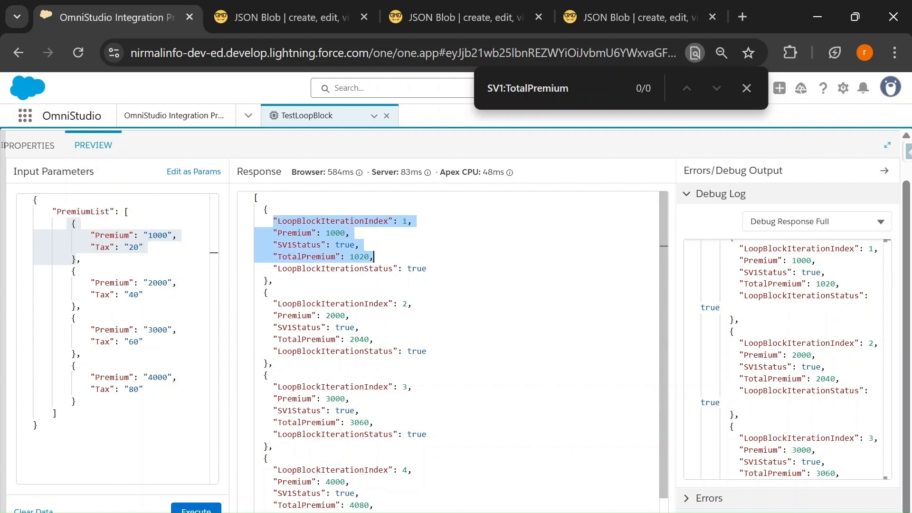
left_click(139, 249)
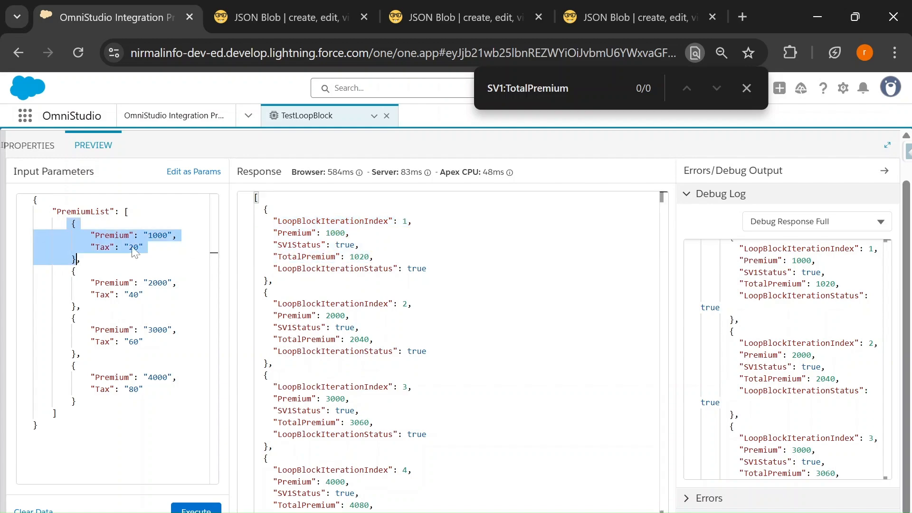
left_click(105, 246)
left_click_drag(90, 283, 143, 295)
left_click_drag(350, 340, 374, 339)
left_click_drag(345, 422, 374, 423)
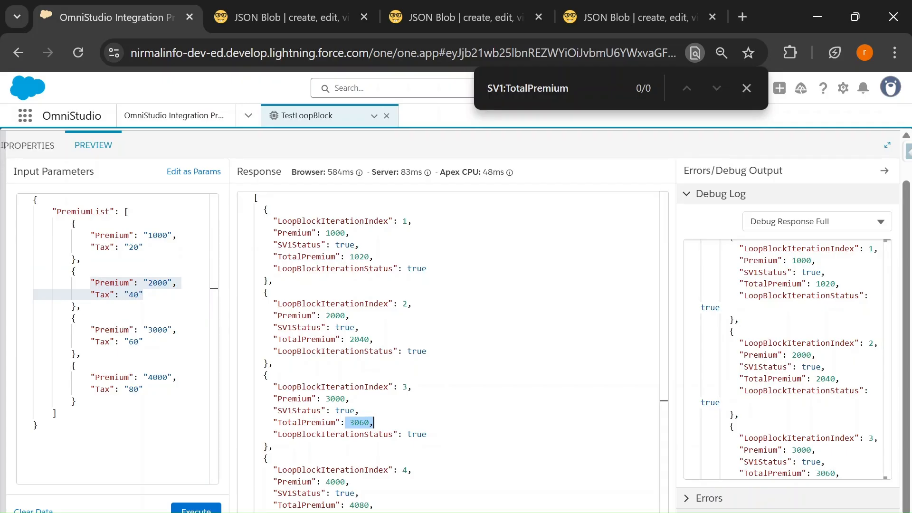
left_click_drag(69, 223, 76, 402)
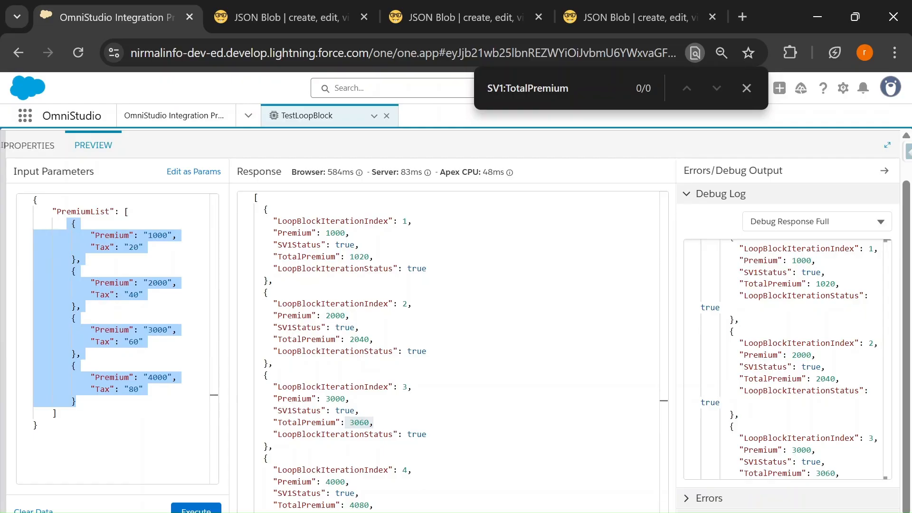
scroll(449, 352, "down", 1)
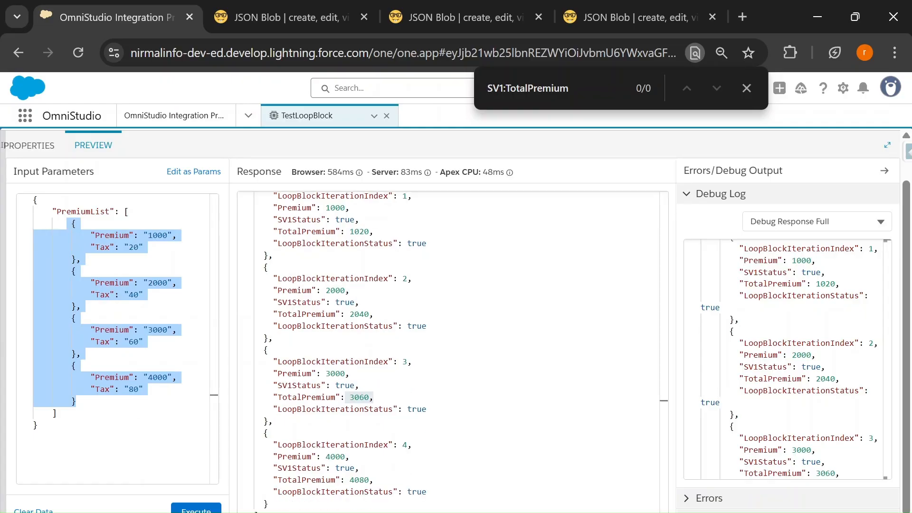
Step: Open the properties of the SV1 element inside LBTotalPremium and activate its empty Response JSON Path for editing
left_click(29, 148)
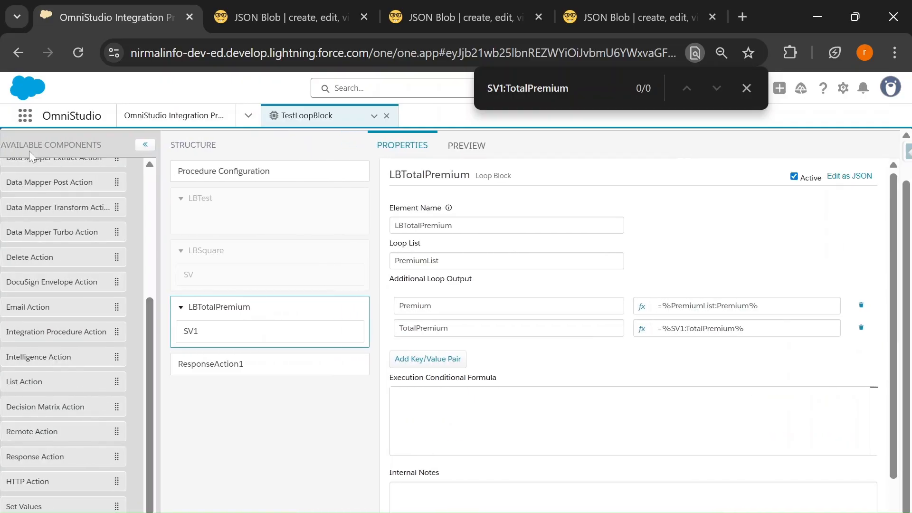
left_click(200, 331)
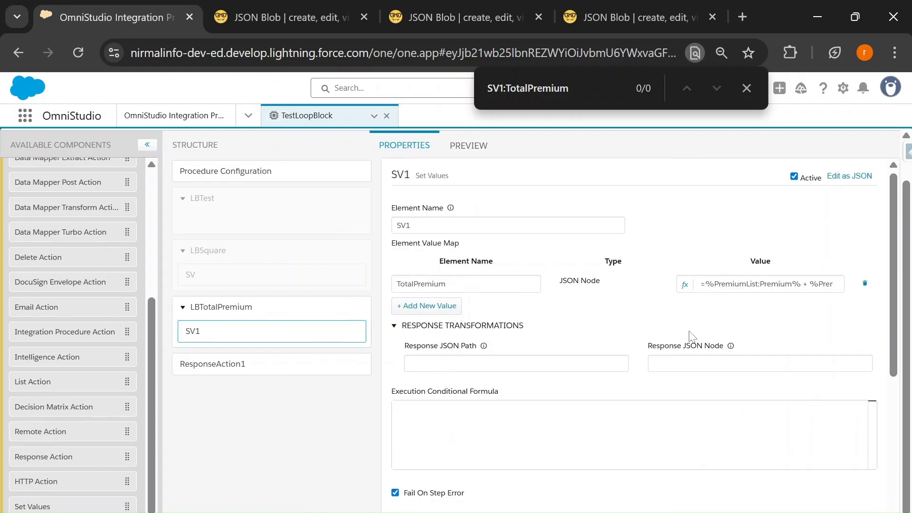
left_click(442, 364)
left_click_drag(449, 285, 392, 287)
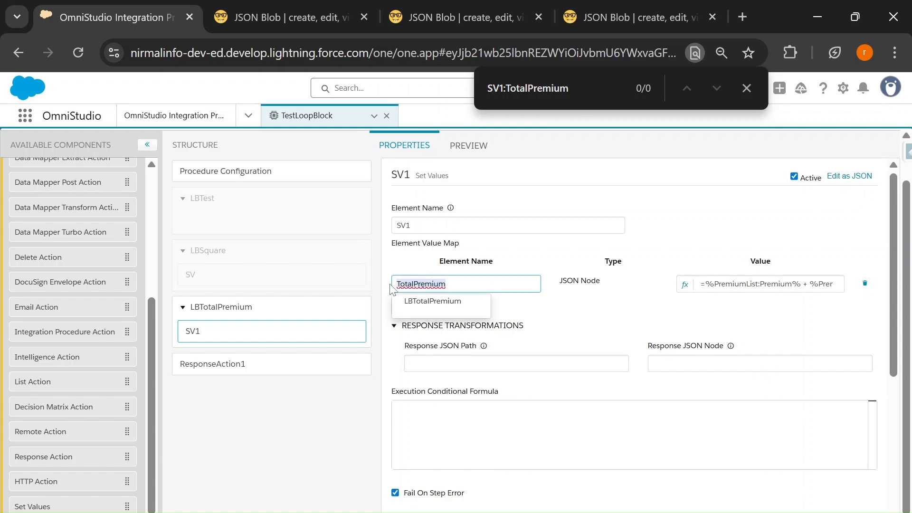
left_click(447, 362)
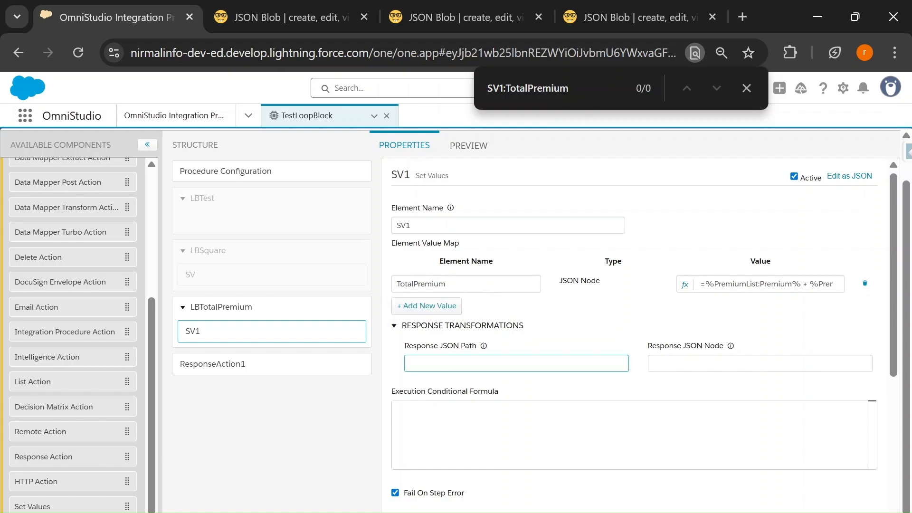
key("alt+Tab")
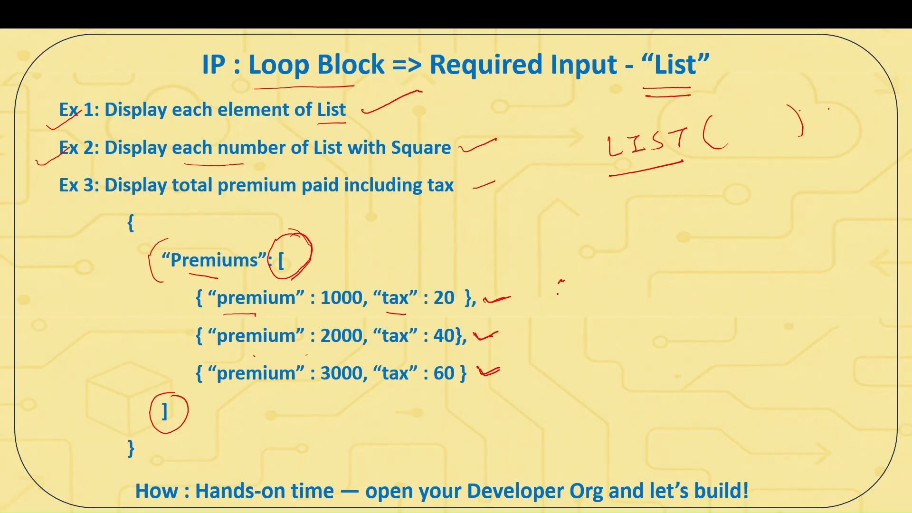
left_click_drag(558, 294, 564, 326)
mouse_move(552, 311)
left_mouse_down()
mouse_move(589, 287)
mouse_move(616, 301)
left_mouse_up()
mouse_move(624, 278)
left_mouse_down()
mouse_move(625, 288)
mouse_move(649, 278)
left_mouse_up()
left_click_drag(659, 264, 681, 296)
mouse_move(695, 256)
left_mouse_down()
mouse_move(693, 267)
mouse_move(730, 253)
left_mouse_up()
mouse_move(732, 230)
left_mouse_down()
mouse_move(741, 228)
mouse_move(769, 259)
left_mouse_up()
left_click_drag(791, 217, 805, 212)
mouse_move(800, 204)
left_mouse_down()
mouse_move(802, 222)
mouse_move(819, 208)
left_mouse_up()
left_click_drag(813, 202, 815, 215)
left_click_drag(826, 189, 831, 212)
left_click_drag(602, 327, 607, 336)
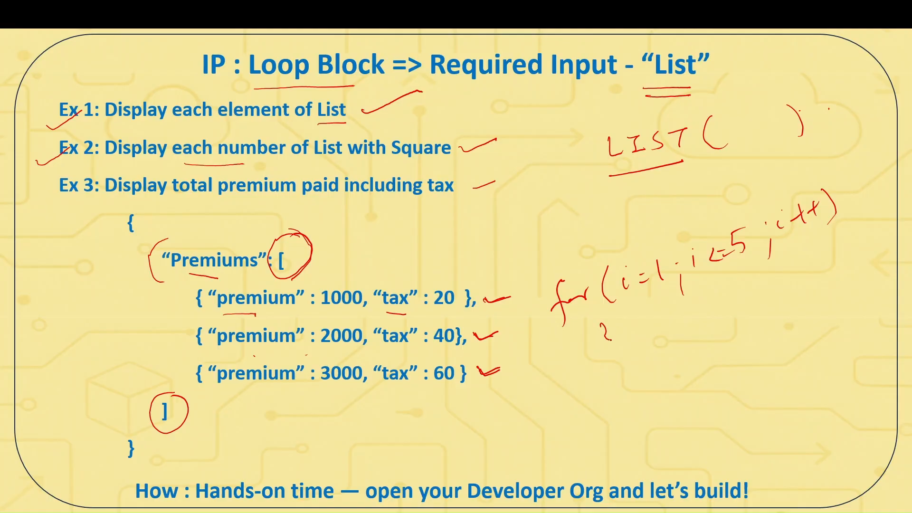
left_click_drag(632, 390, 645, 430)
left_click_drag(651, 346, 643, 364)
mouse_move(662, 339)
left_mouse_down()
mouse_move(667, 353)
mouse_move(682, 340)
mouse_move(701, 341)
left_mouse_up()
left_click(707, 327)
mouse_move(734, 304)
left_mouse_down()
mouse_move(730, 327)
mouse_move(752, 300)
mouse_move(777, 299)
left_mouse_up()
mouse_move(792, 289)
left_mouse_down()
mouse_move(803, 284)
mouse_move(797, 297)
left_mouse_up()
left_click_drag(823, 270, 820, 285)
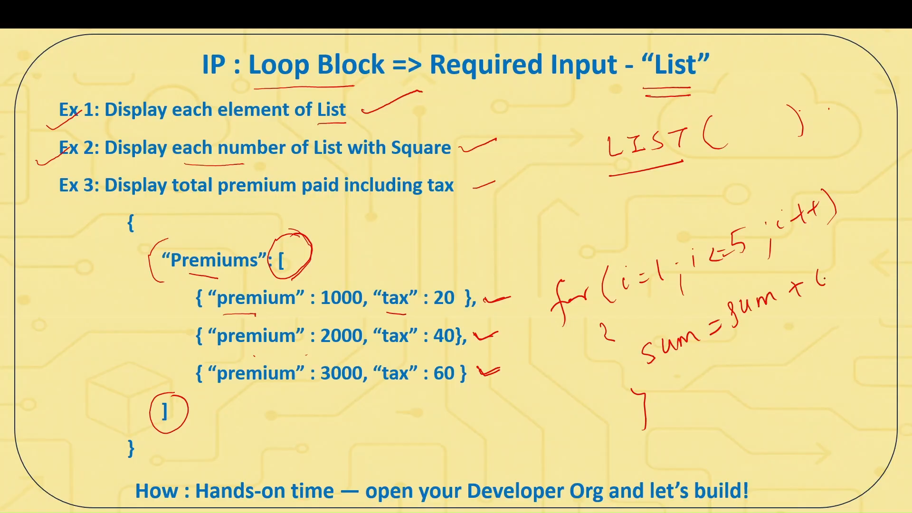
mouse_move(587, 221)
left_mouse_down()
mouse_move(577, 244)
mouse_move(607, 220)
left_mouse_up()
left_click_drag(609, 229, 662, 200)
left_click_drag(650, 217, 688, 187)
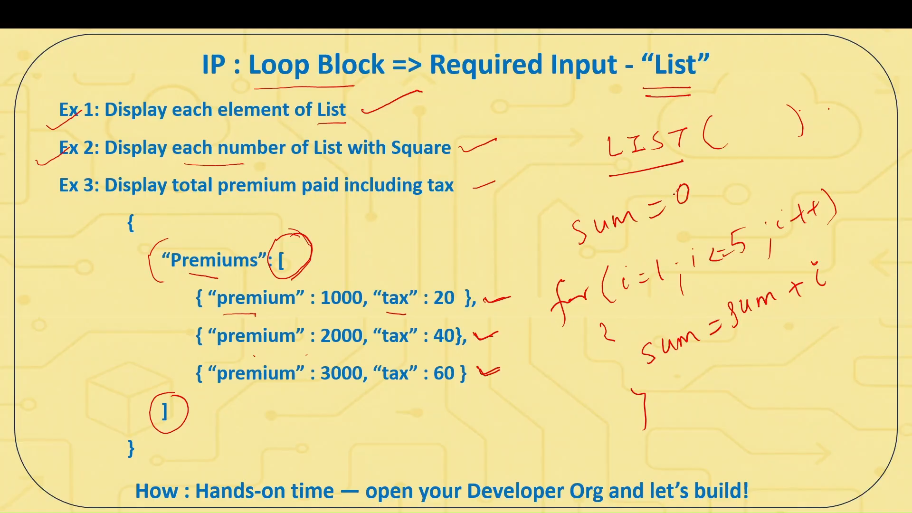
mouse_move(641, 370)
left_mouse_down()
mouse_move(695, 351)
mouse_move(696, 360)
left_mouse_up()
mouse_move(736, 330)
left_mouse_down()
mouse_move(778, 311)
mouse_move(771, 318)
left_mouse_up()
mouse_move(817, 294)
left_mouse_down()
mouse_move(833, 285)
mouse_move(835, 292)
left_mouse_up()
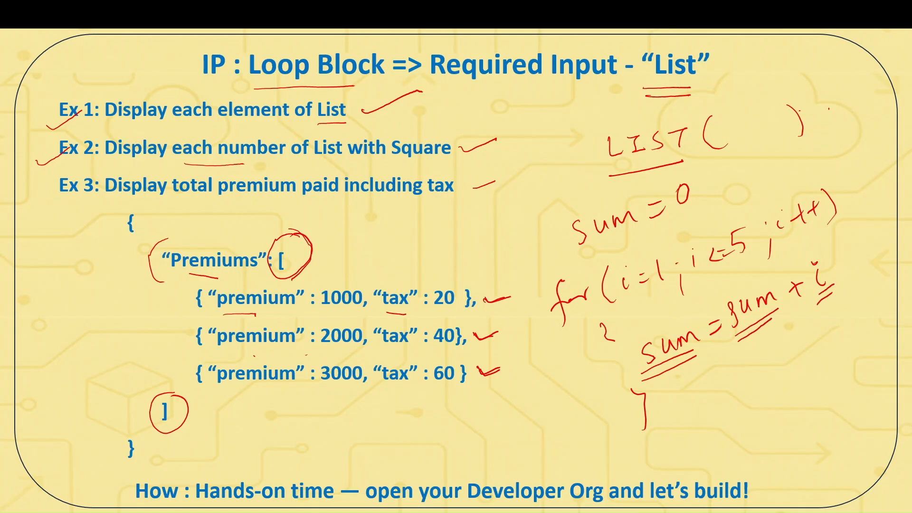
key("alt+Tab")
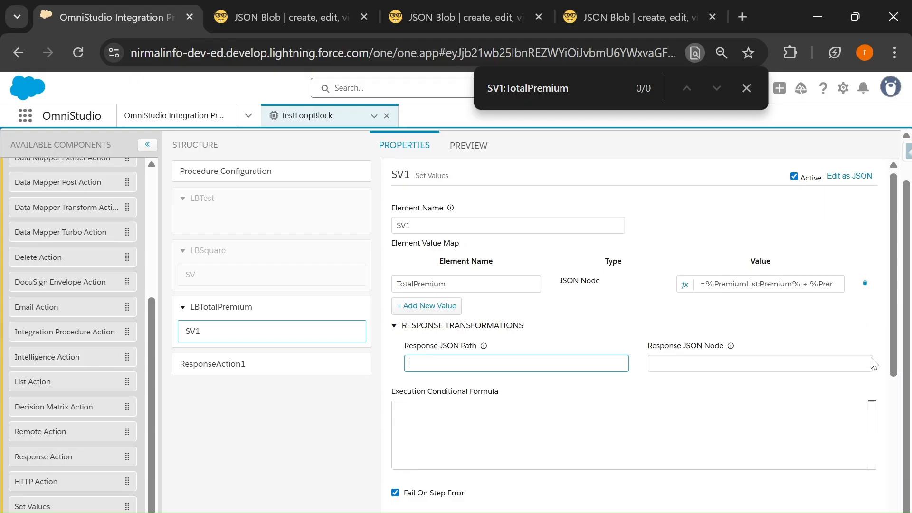
Step: Set SV1's Response JSON Path to TotalPremium and its Response JSON Node to TotalPremiumPaid
type("TotalPremiumP")
key("BackSpace")
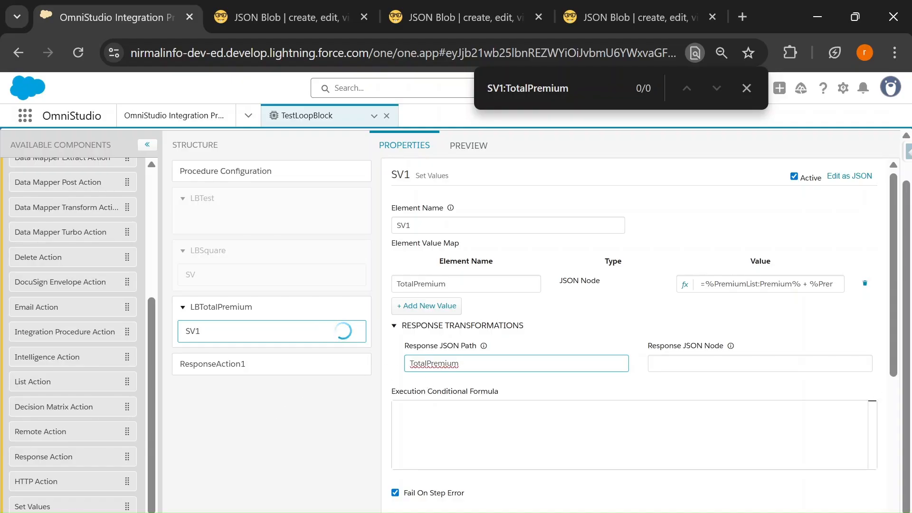
double_click(421, 283)
left_click_drag(401, 284, 394, 287)
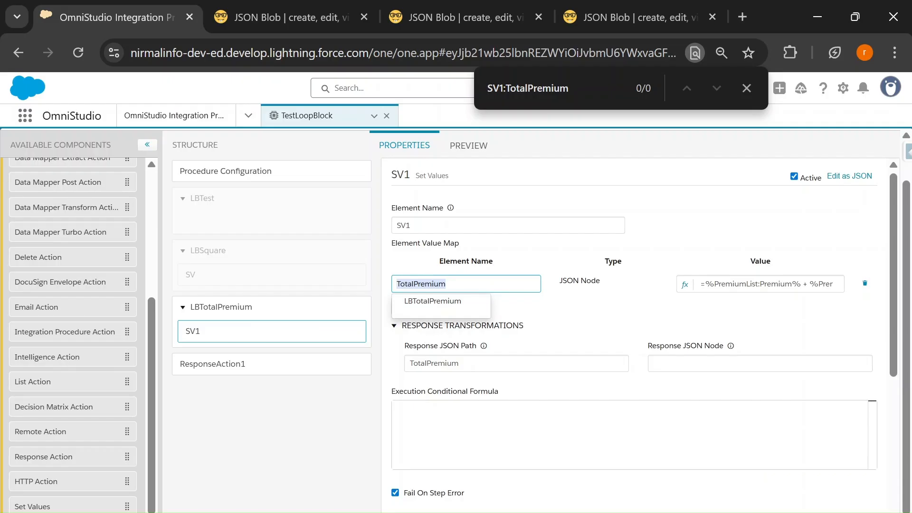
left_click_drag(462, 364, 399, 371)
key("ctrl+c")
left_click(680, 364)
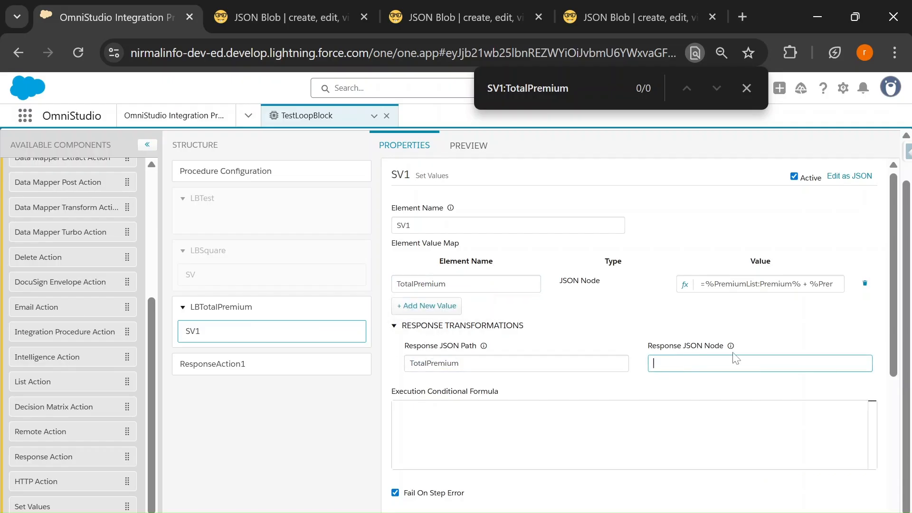
key("ctrl+v")
type("Paid")
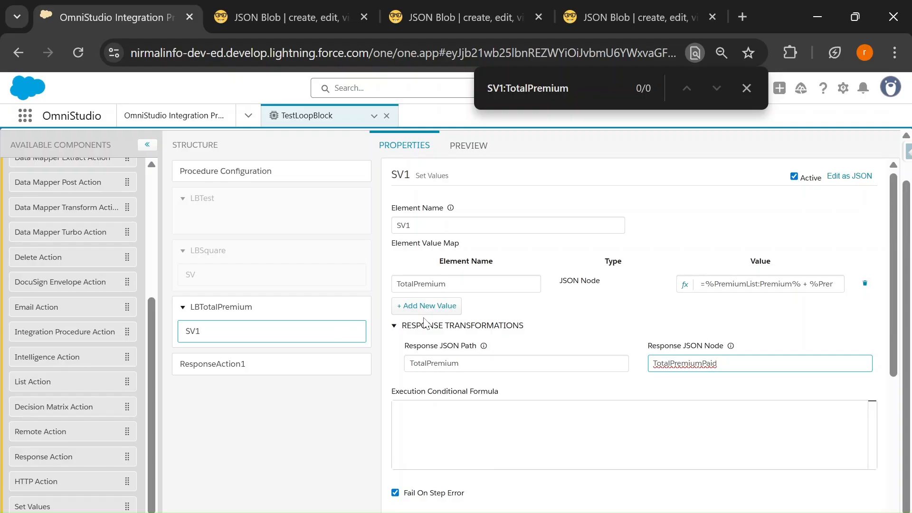
Step: Change SV1's TotalPremium expression to %TotalPremiumPaid% + %PremiumList:Premium% + %PremiumList:Tax%
left_click_drag(705, 284, 843, 288)
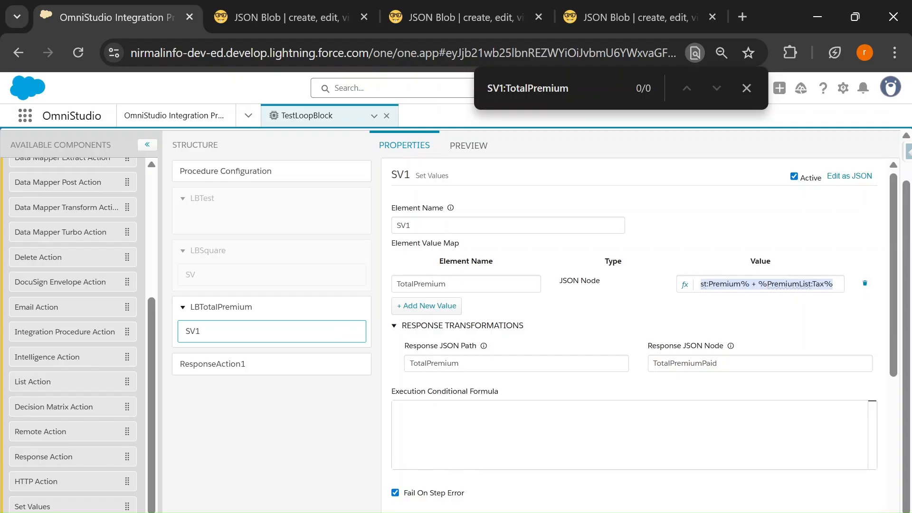
left_click_drag(718, 364, 635, 371)
key("ctrl+c")
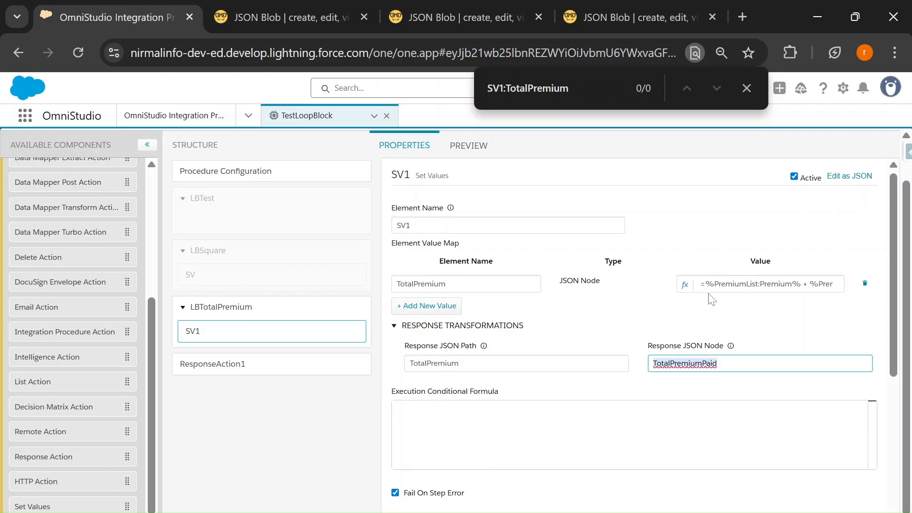
left_click(685, 285)
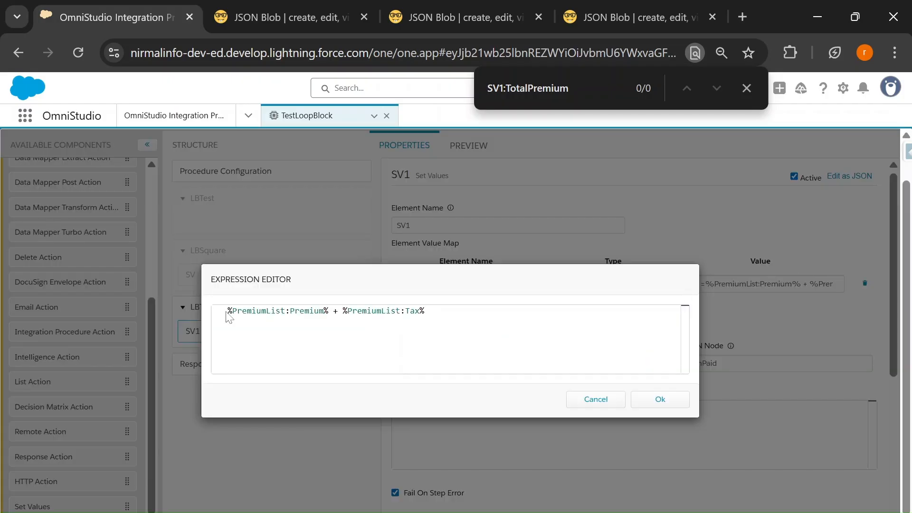
key("ctrl+v")
type("+")
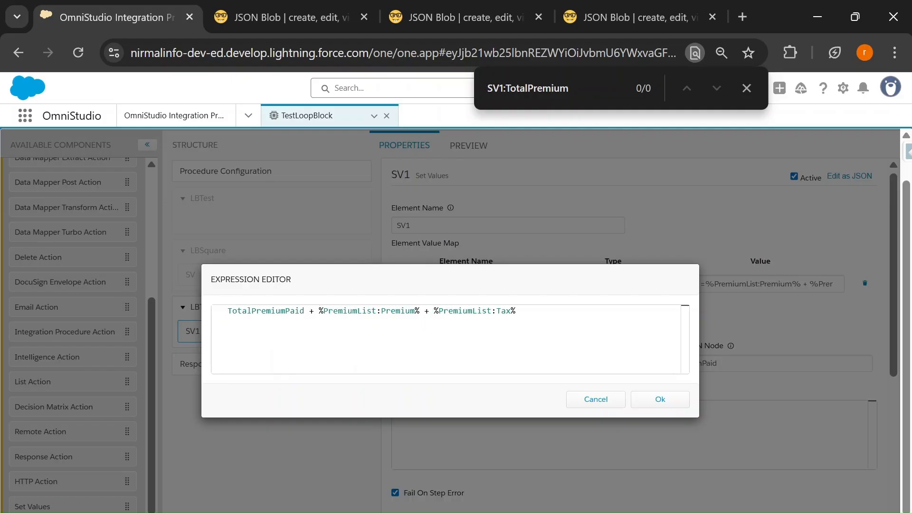
left_click(228, 311)
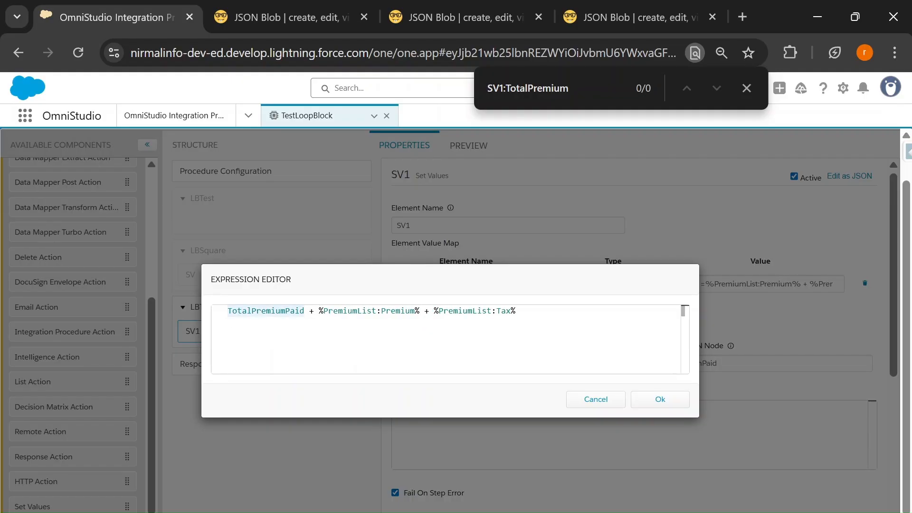
type("% + ")
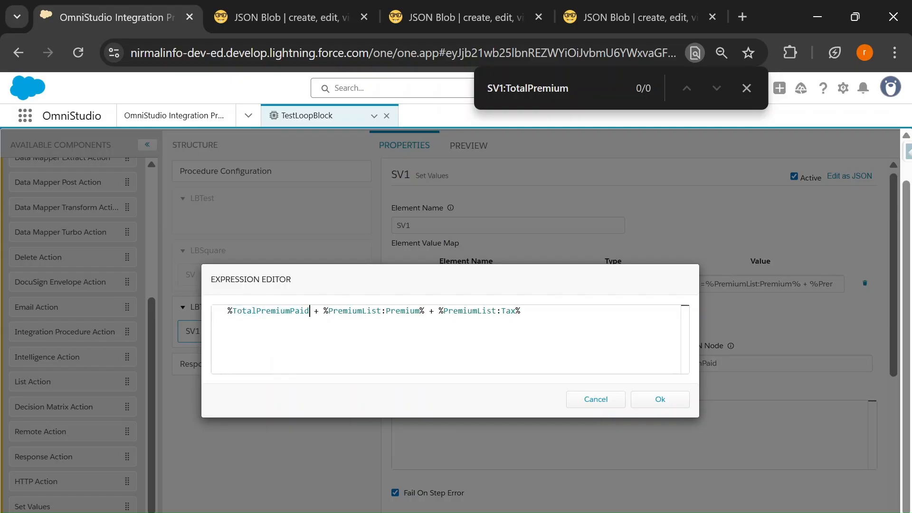
type("%")
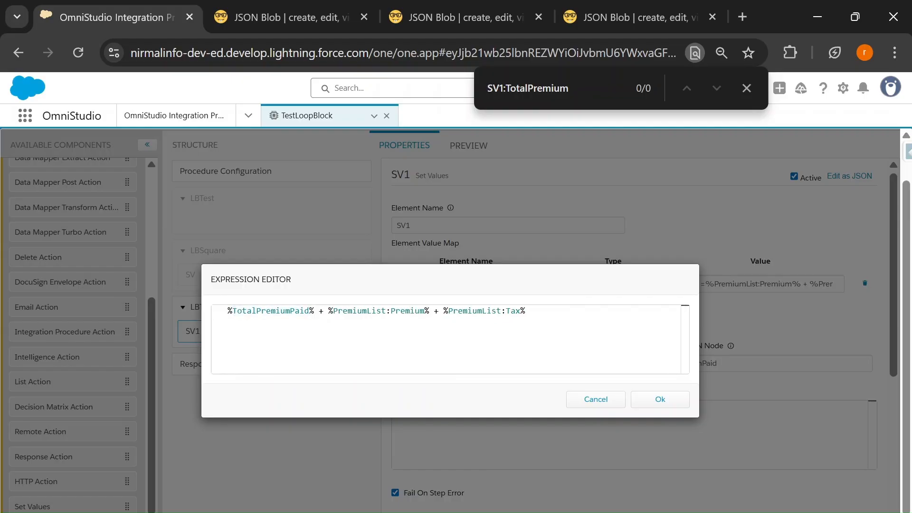
left_click(660, 400)
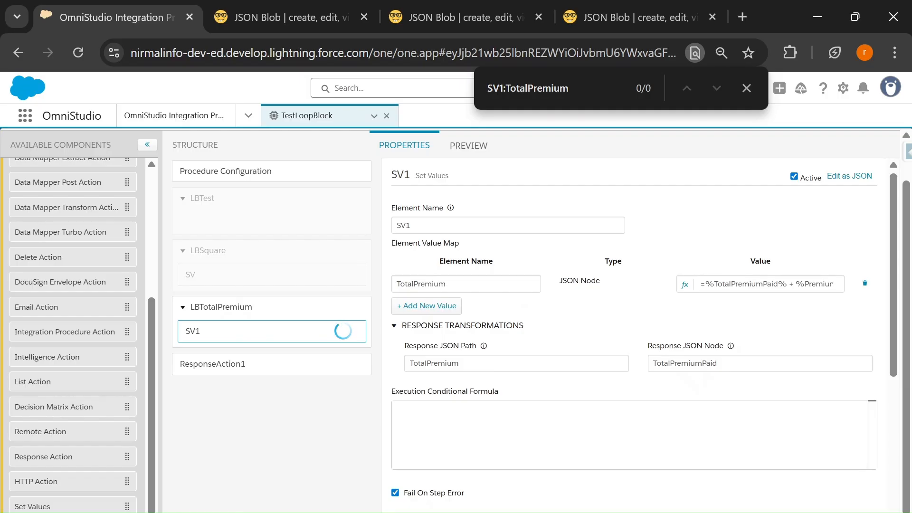
Step: Add an additional loop output to LBTotalPremium with the key TotalPremiumPaid and the value =%TotalPremiumPaid%
left_click_drag(719, 363, 647, 370)
key("ctrl+c")
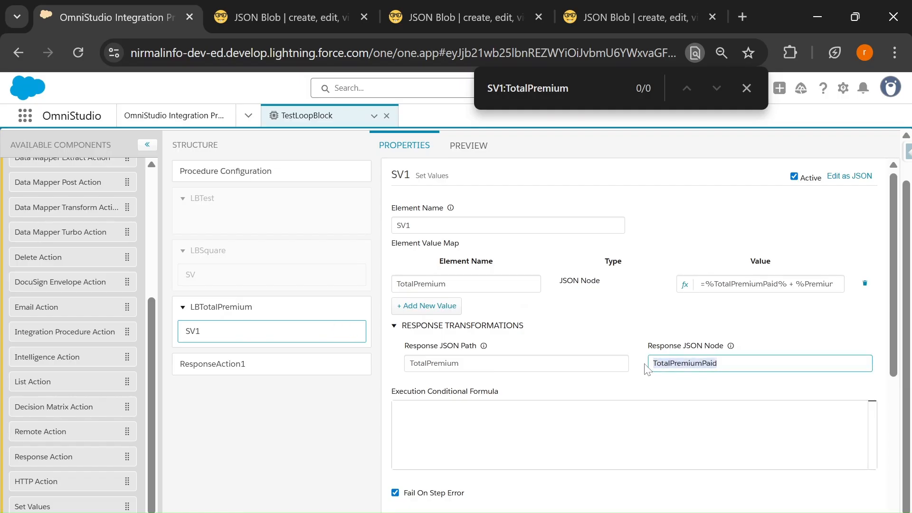
left_click(206, 310)
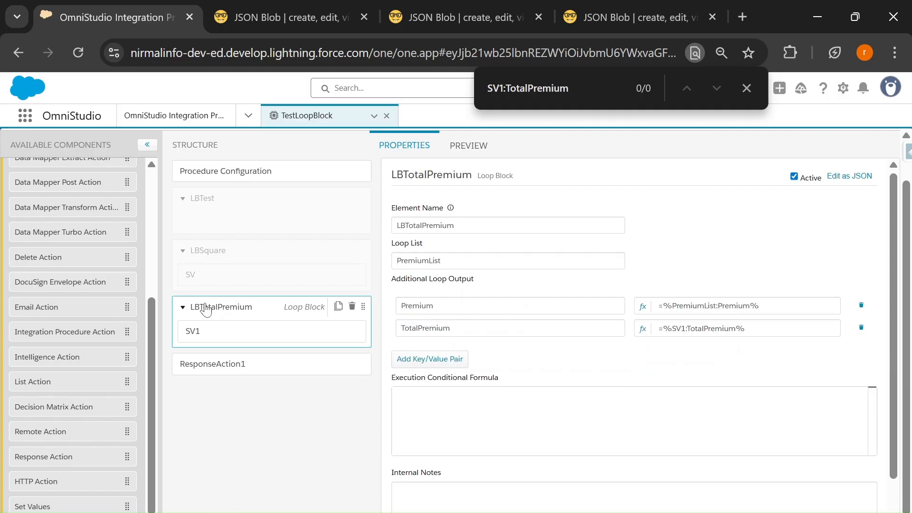
left_click(415, 359)
key("ctrl+v")
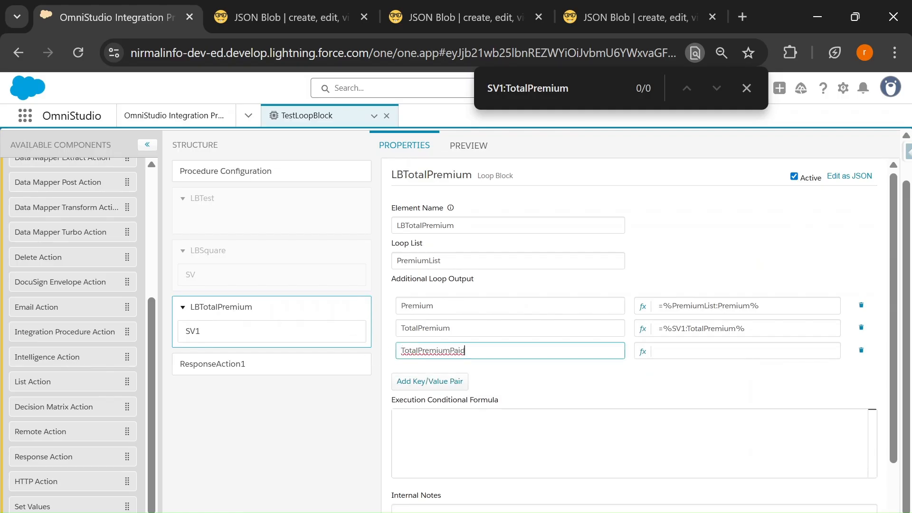
left_click(678, 354)
type("=%%")
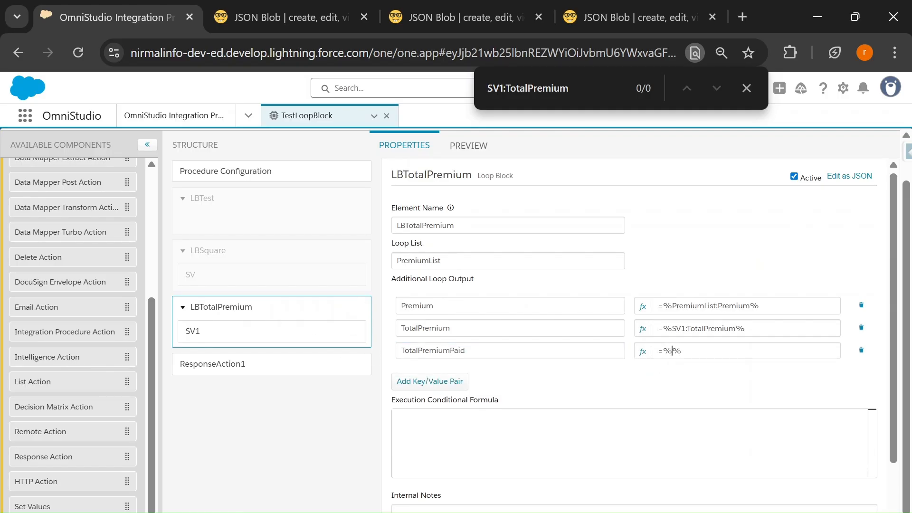
key("ctrl+v")
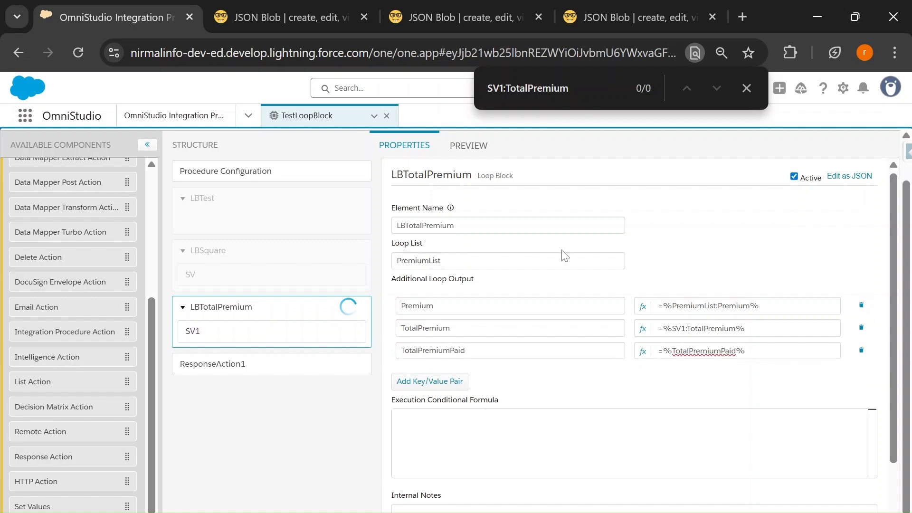
Step: Execute the procedure with the PremiumList input and examine how TotalPremiumPaid accumulates from the first iteration to the last
left_click(474, 150)
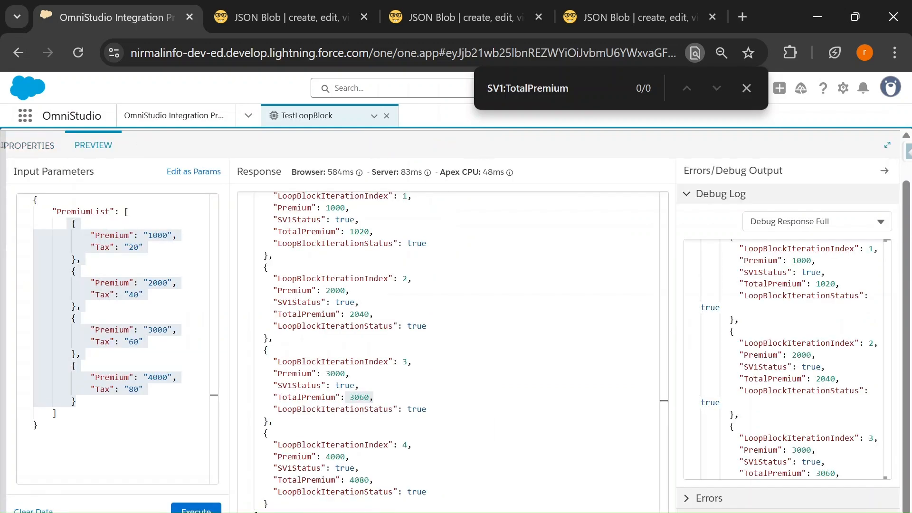
left_click(196, 510)
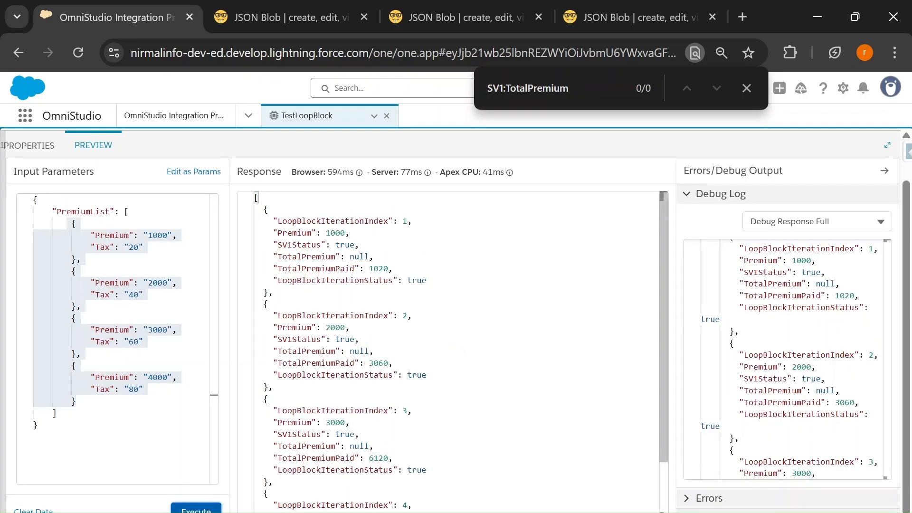
left_click_drag(278, 257, 340, 257)
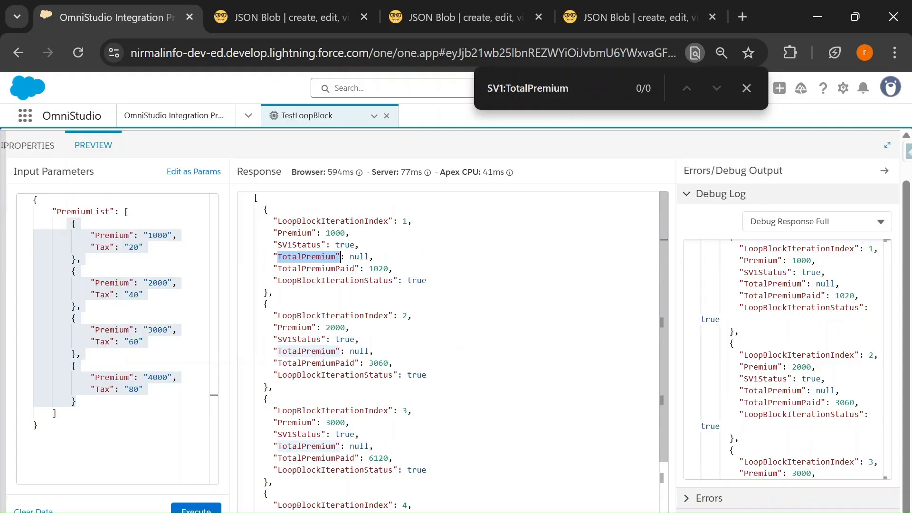
double_click(386, 269)
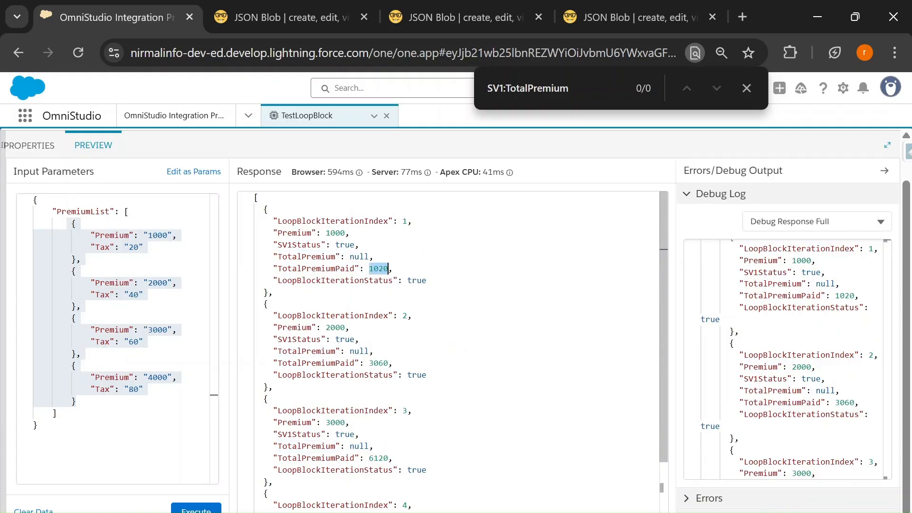
double_click(386, 363)
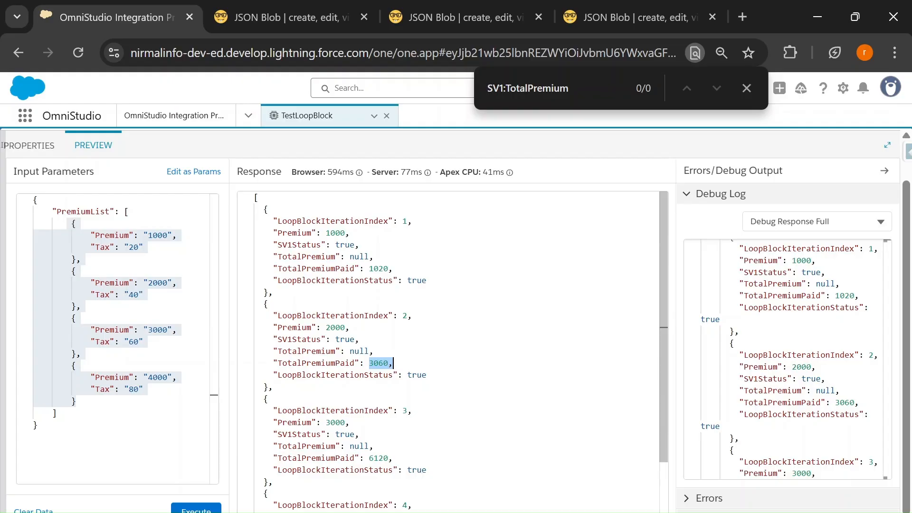
scroll(452, 352, "down", 3)
left_click_drag(398, 481, 370, 480)
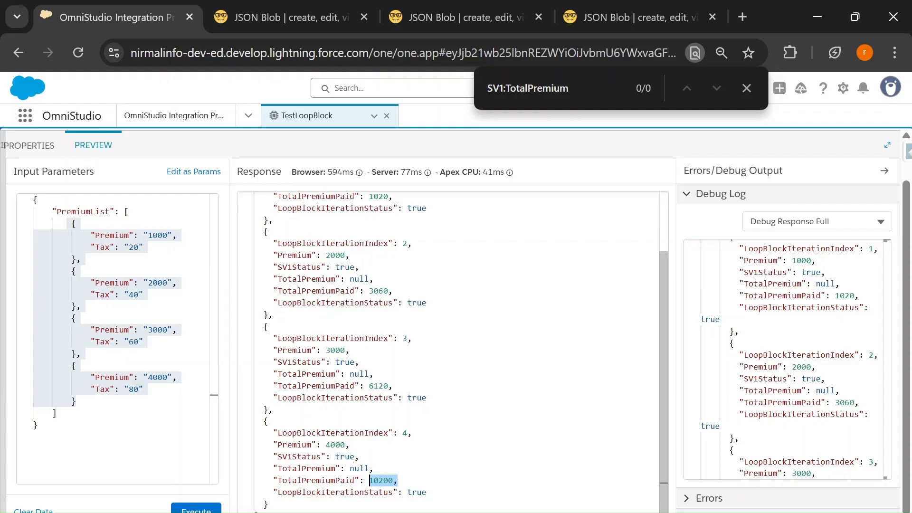
left_click(55, 413)
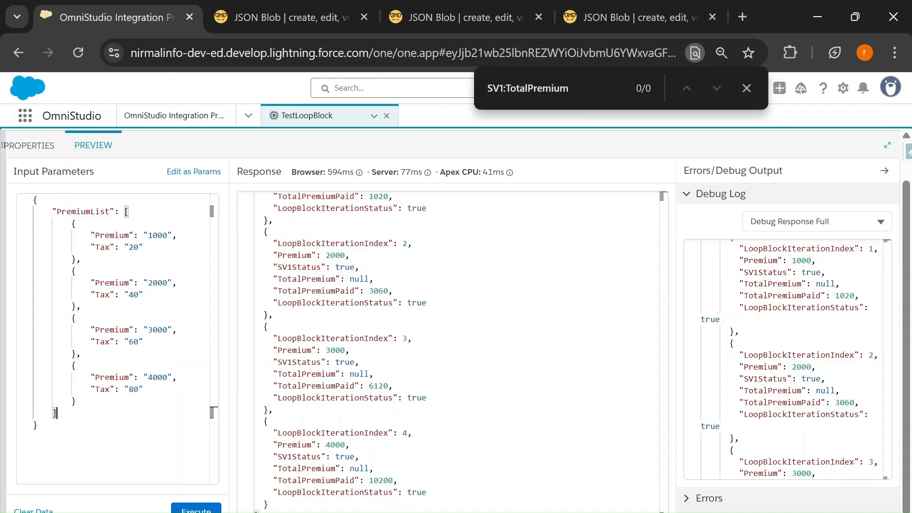
left_click_drag(370, 480, 399, 481)
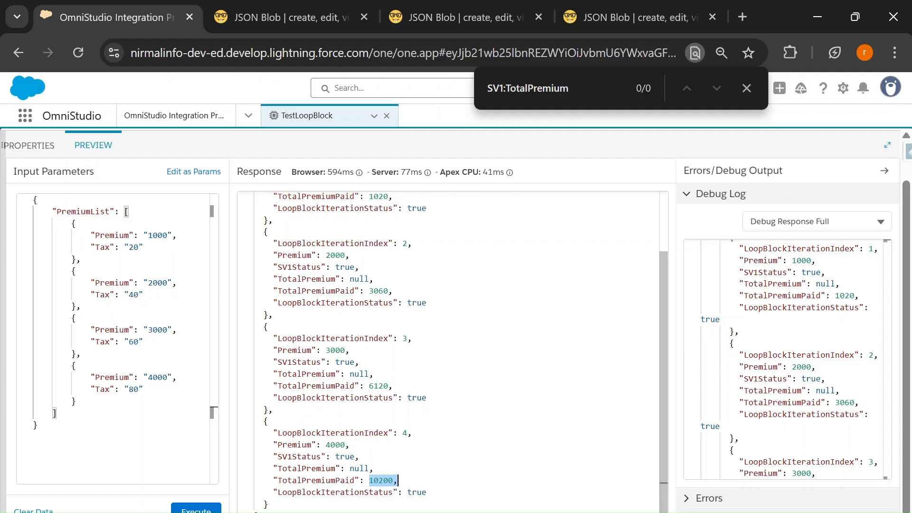
Step: Compare the TotalPremiumPaid and TotalPremium entries of the individual iterations in the response
left_click_drag(278, 480, 398, 481)
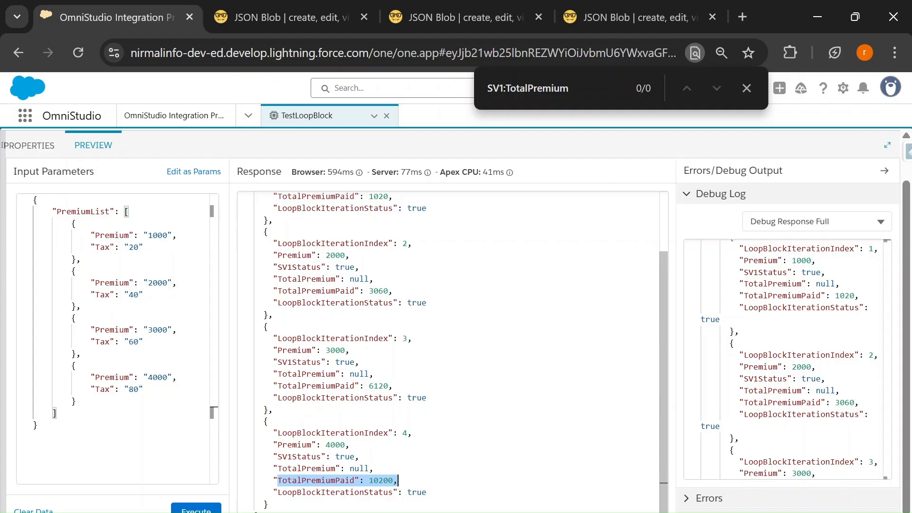
scroll(399, 481, "up", 3)
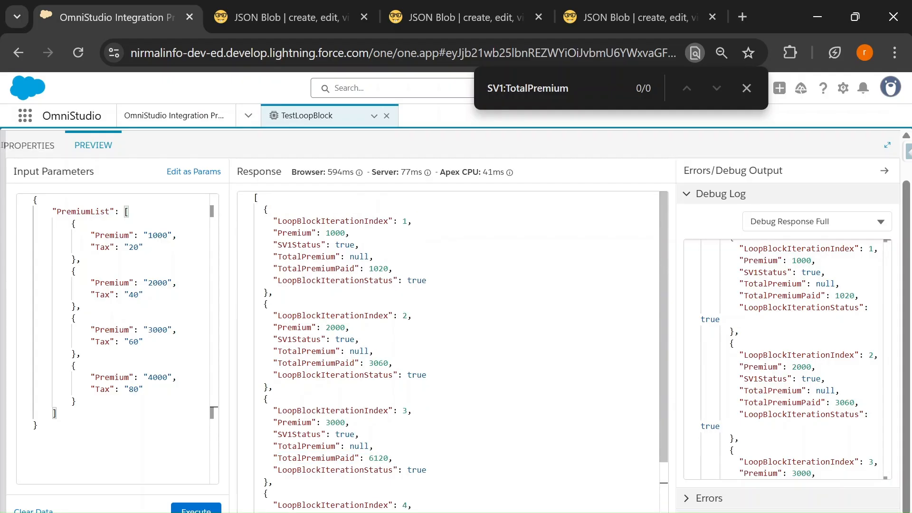
left_click_drag(262, 209, 269, 293)
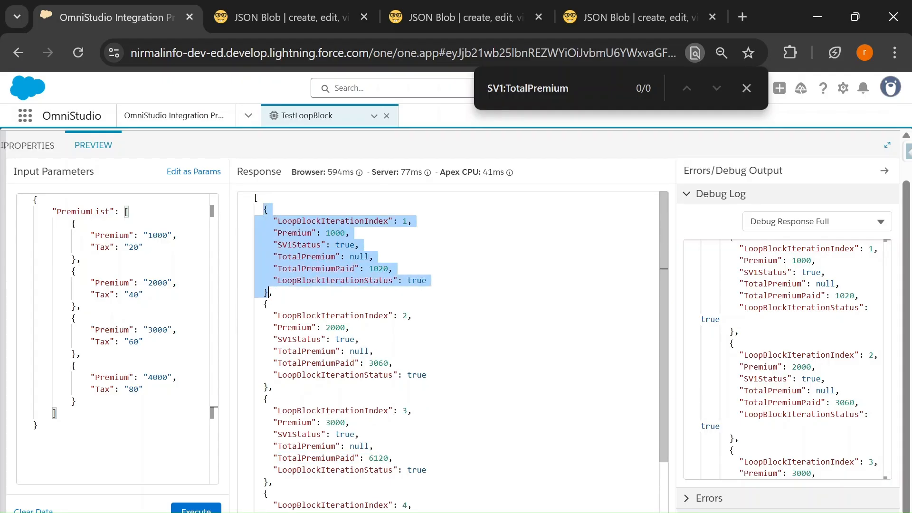
double_click(387, 269)
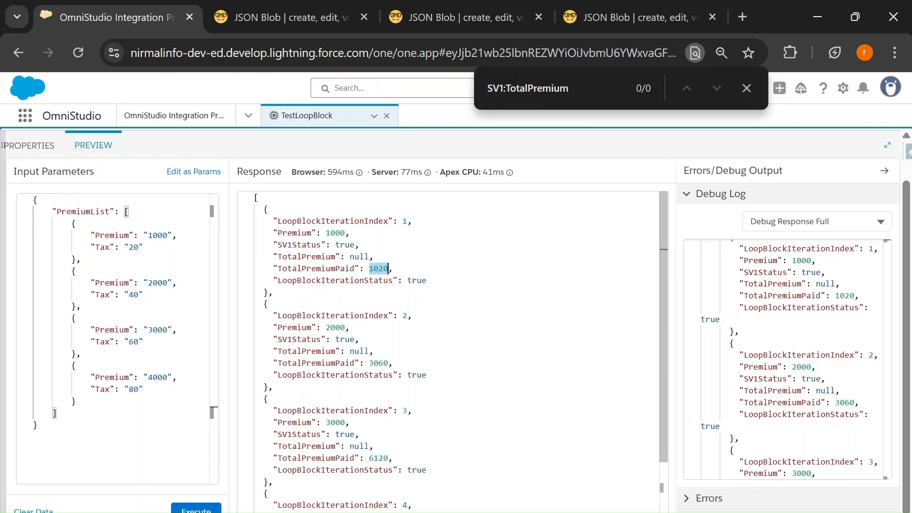
left_click_drag(264, 304, 267, 387)
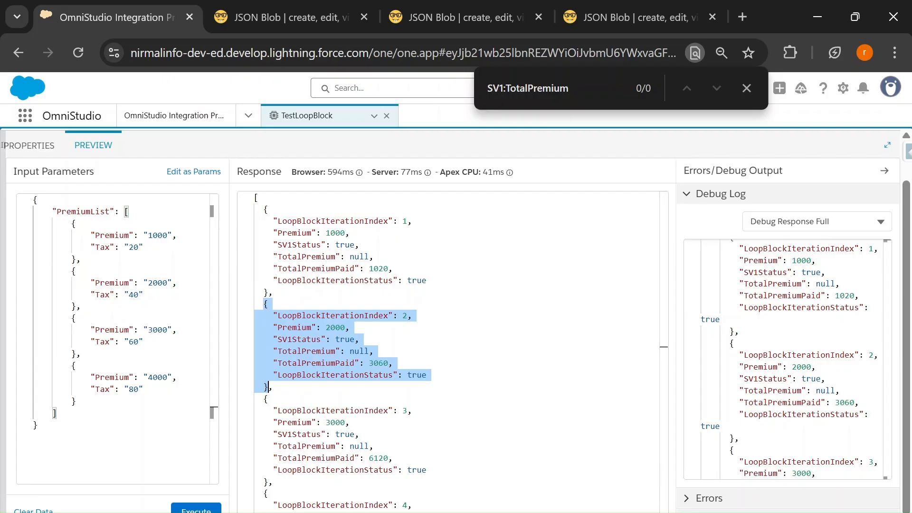
left_click(370, 363)
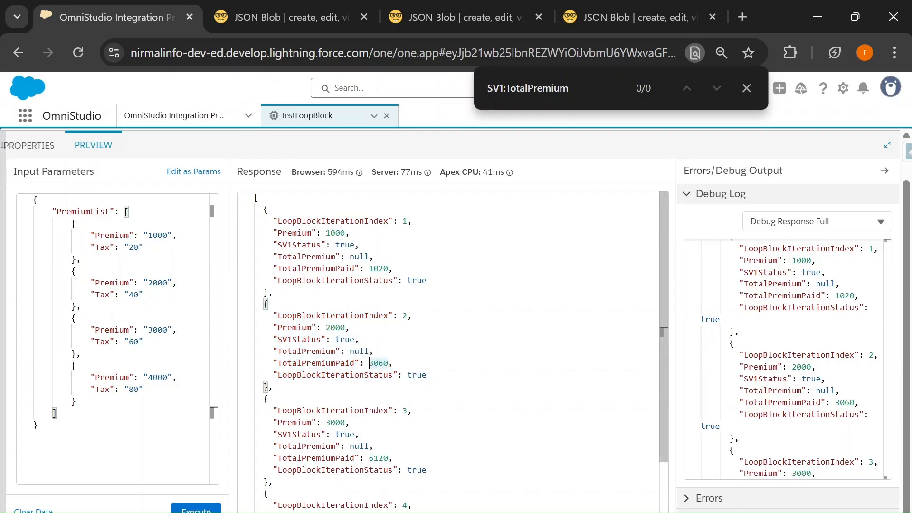
scroll(371, 363, "down", 1)
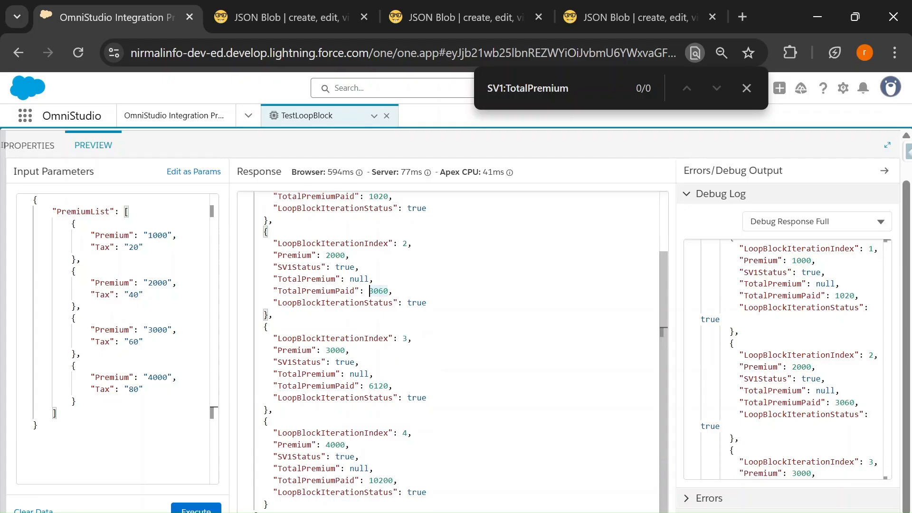
double_click(308, 481)
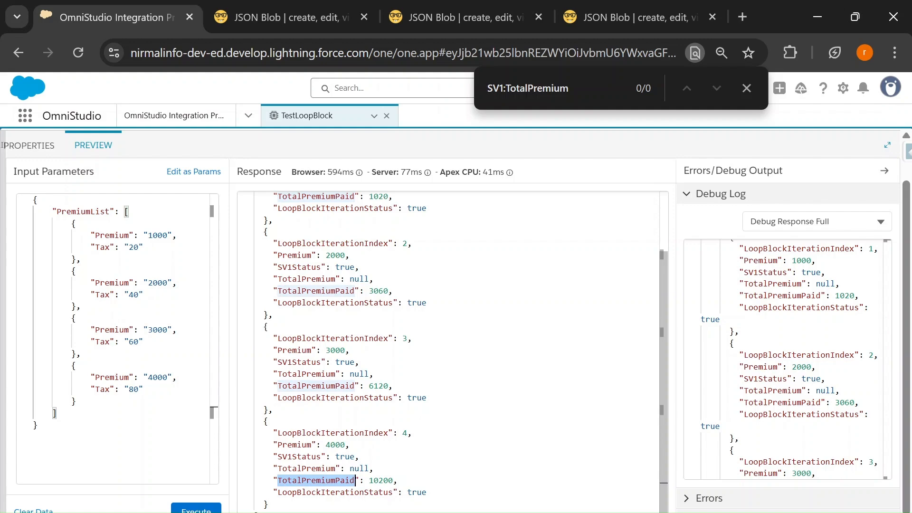
double_click(304, 374)
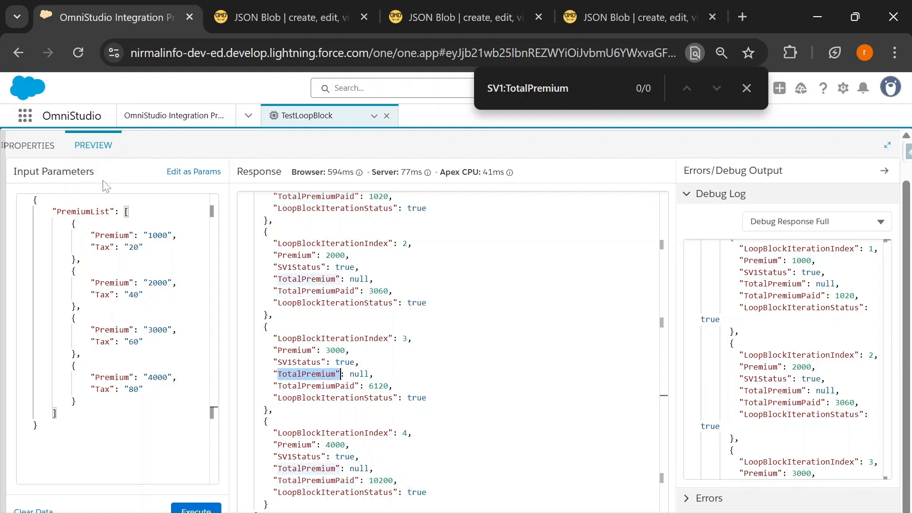
Step: Review SV1's TotalPremium expression and the Response JSON Node that feeds the running total back into it
left_click(29, 146)
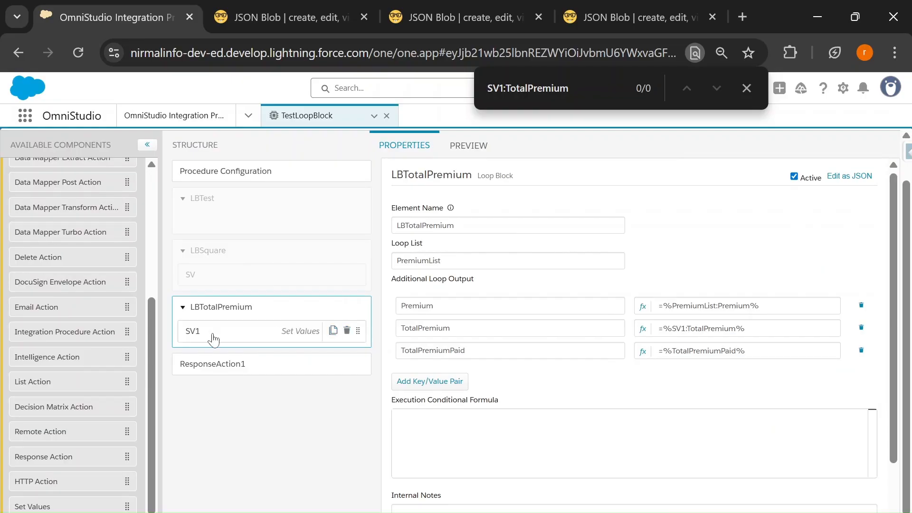
left_click(212, 336)
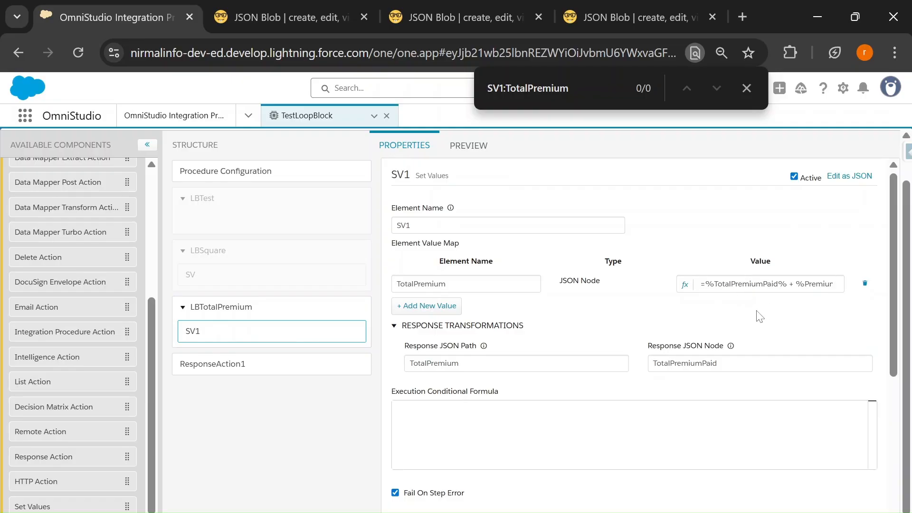
left_click(685, 286)
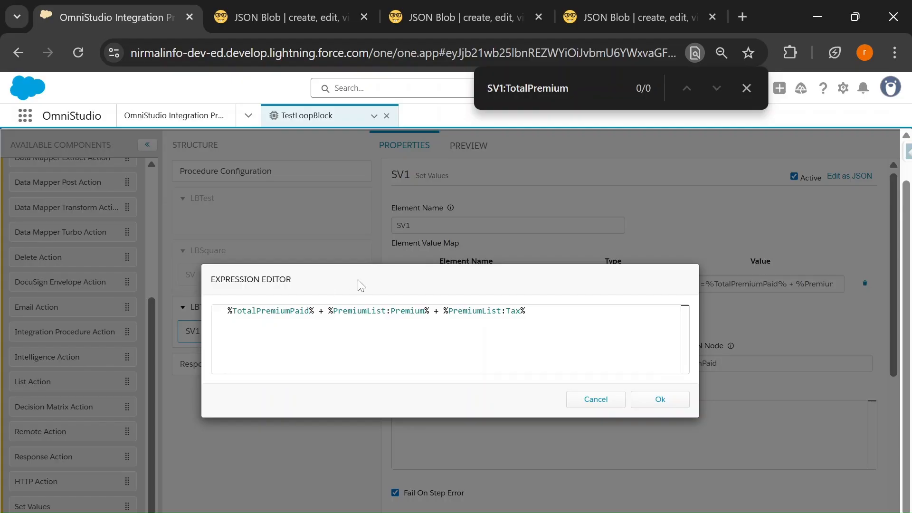
left_click(588, 399)
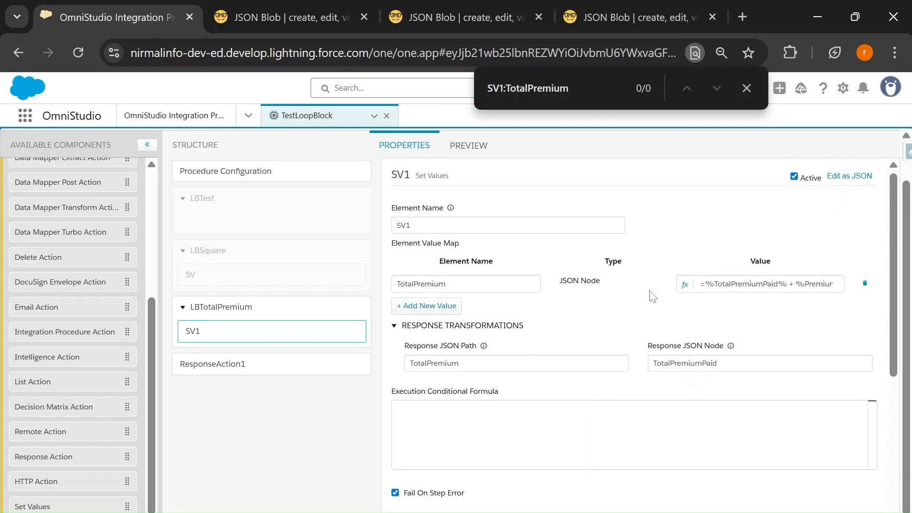
double_click(750, 284)
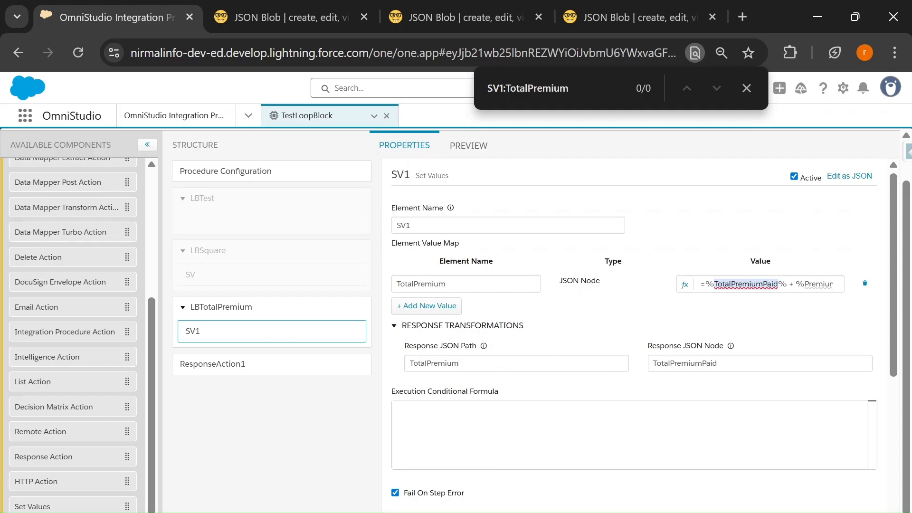
left_click(570, 308)
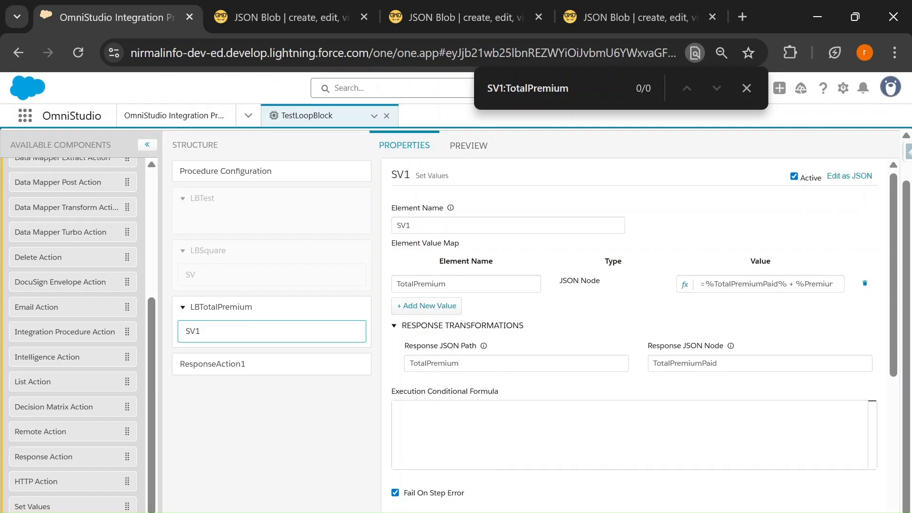
left_click_drag(660, 347, 645, 368)
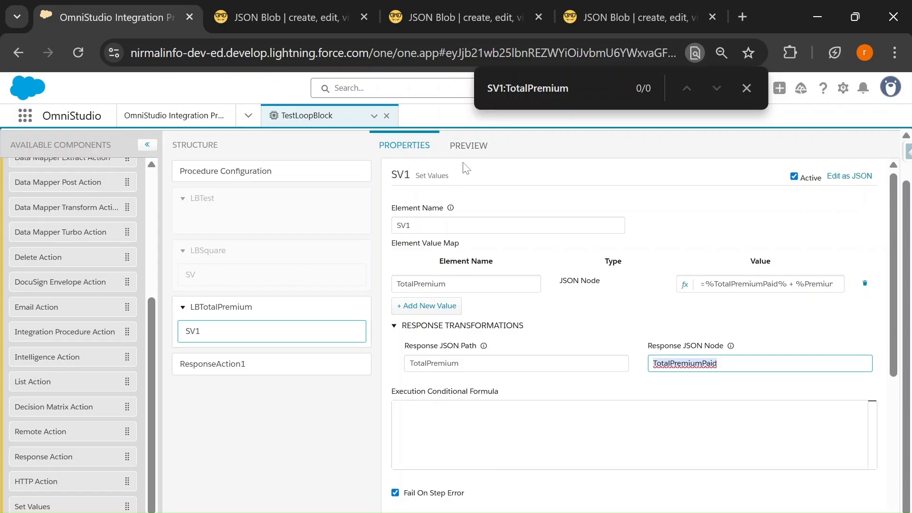
left_click(468, 145)
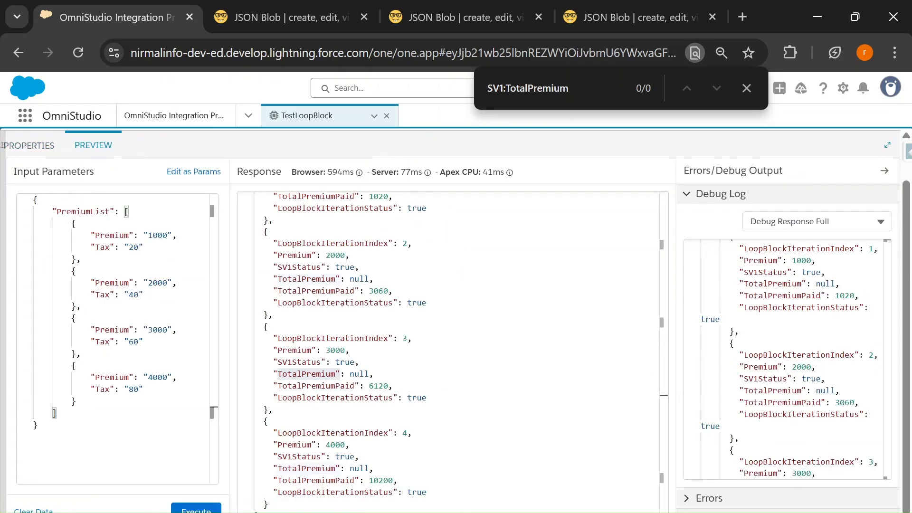
Step: Delete the Premium and TotalPremium additional loop outputs from LBTotalPremium and execute the procedure with the same PremiumList input
left_click(29, 145)
left_click(346, 312)
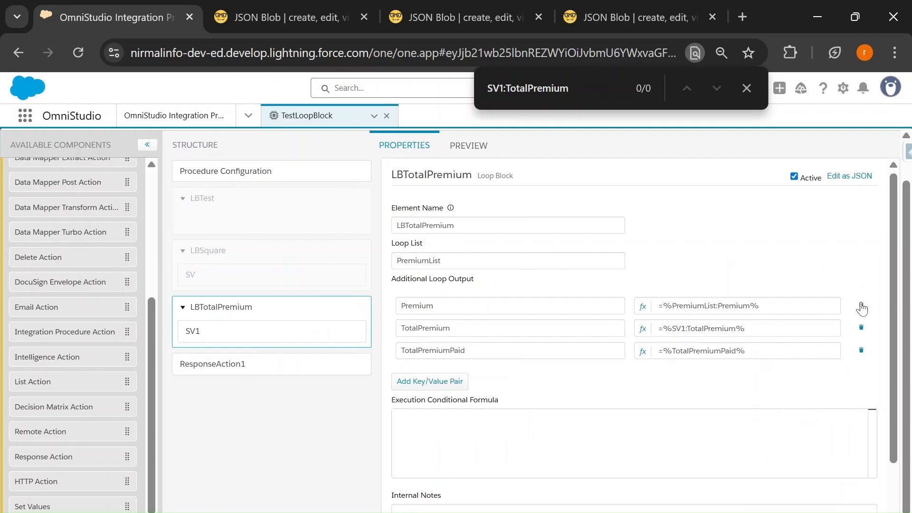
left_click(862, 307)
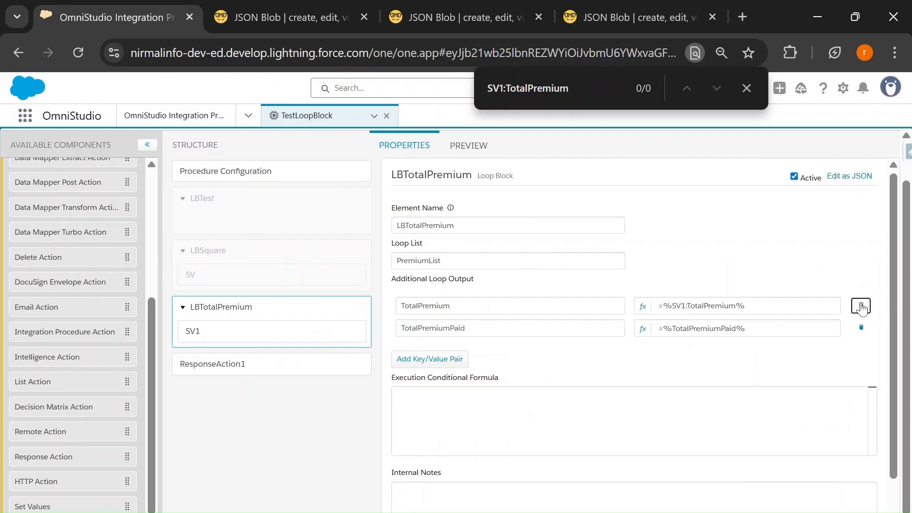
left_click(862, 306)
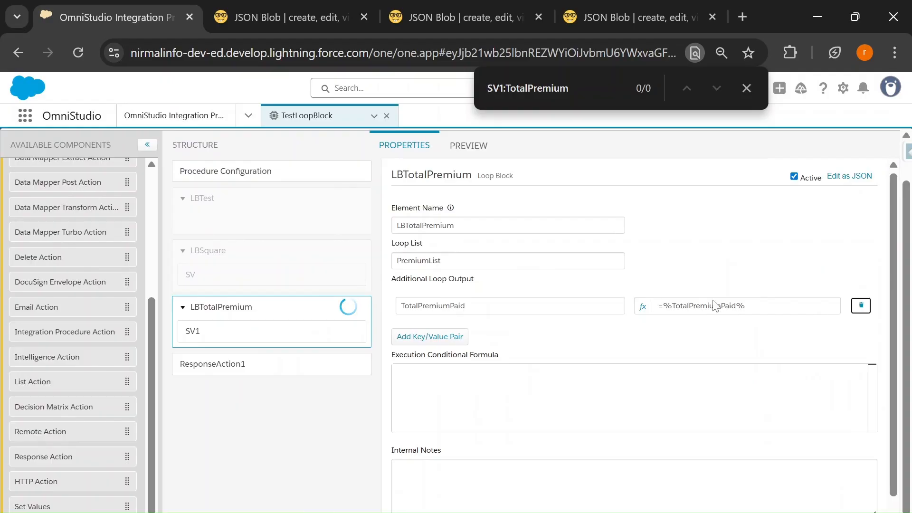
left_click(479, 148)
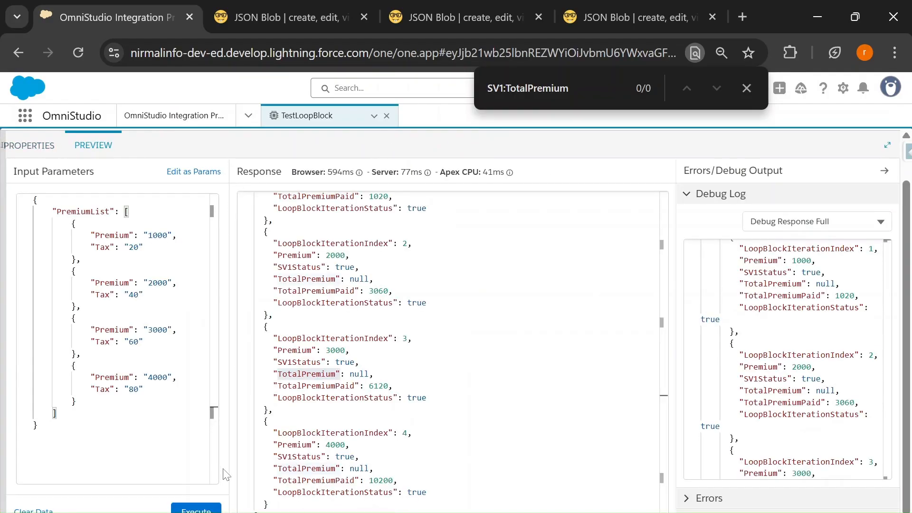
left_click(201, 510)
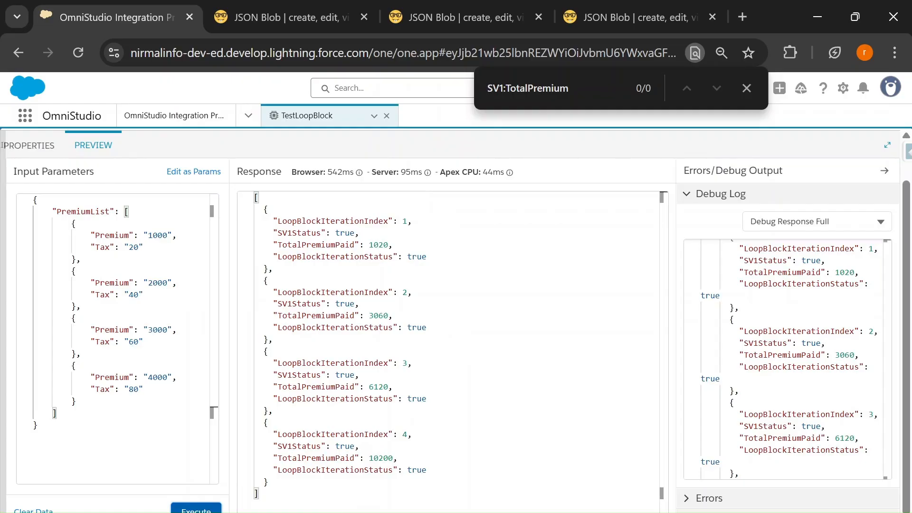
Step: Copy the TotalPremiumPaid key from the response and extend ResponseAction1's Send JSON Path to LBTotalPremium:TotalPremiumPaid
double_click(316, 459)
key("ctrl+c")
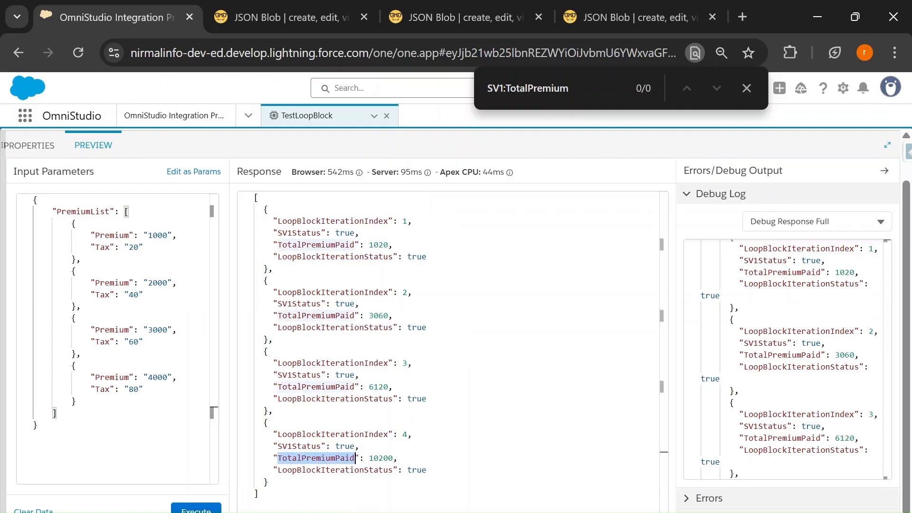
left_click(16, 145)
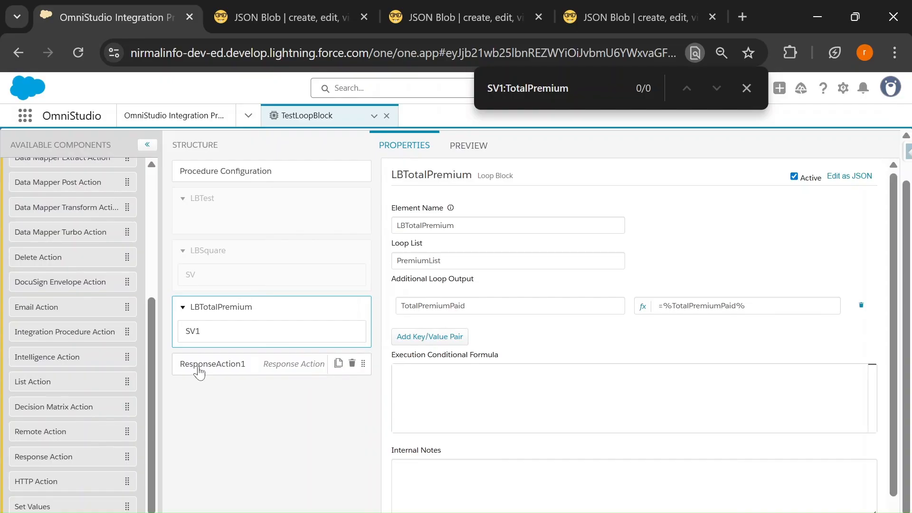
left_click(197, 373)
left_click(488, 348)
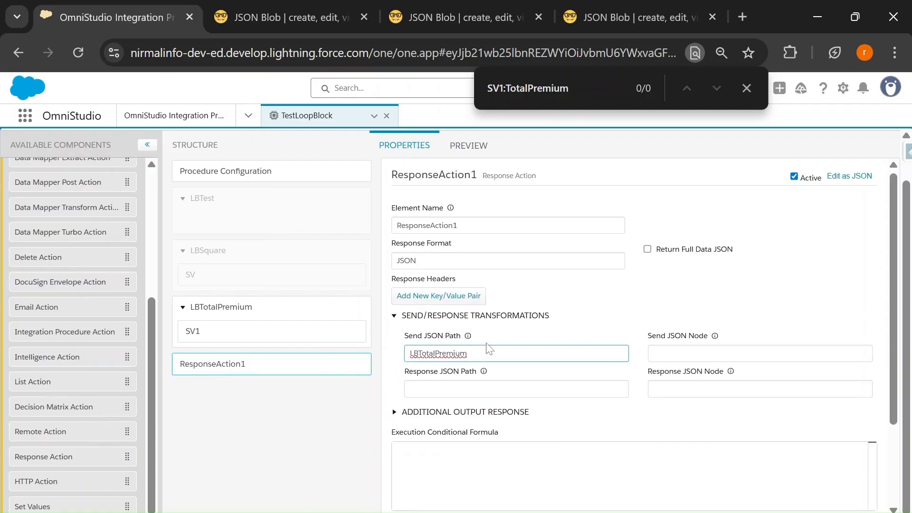
type(":")
key("ctrl+v")
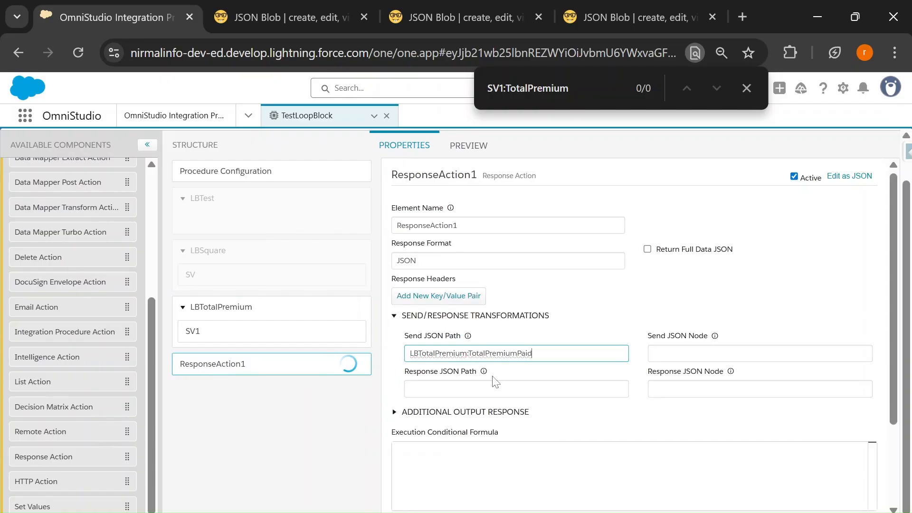
Step: Execute the procedure and examine the returned list of totals, especially its last entry
left_click(466, 146)
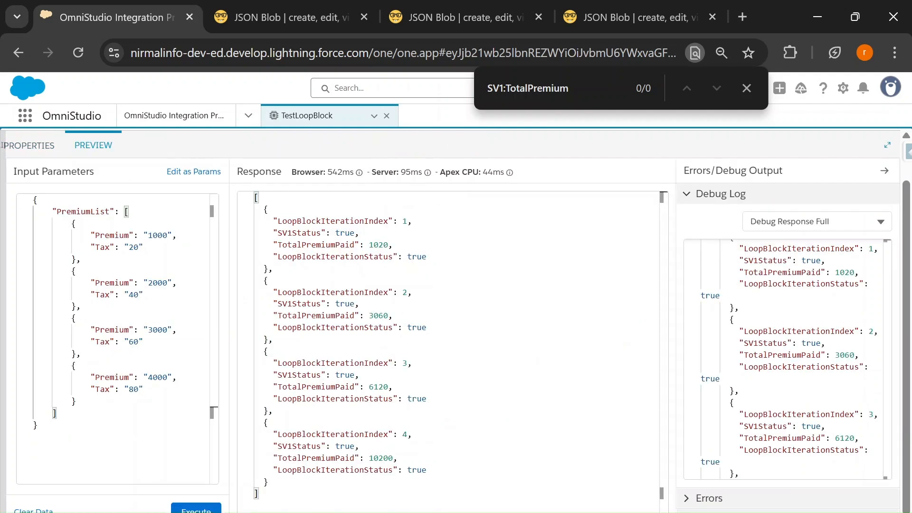
left_click(196, 509)
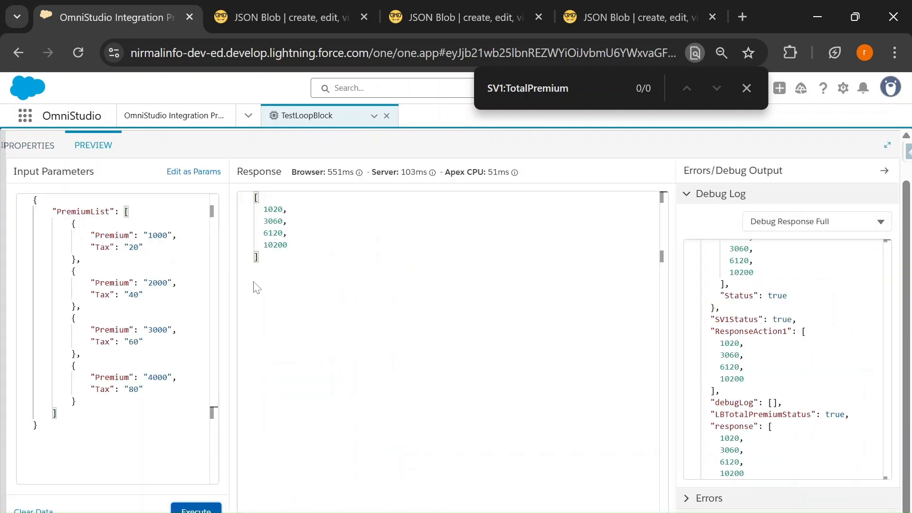
left_click_drag(263, 209, 288, 245)
left_click(259, 258)
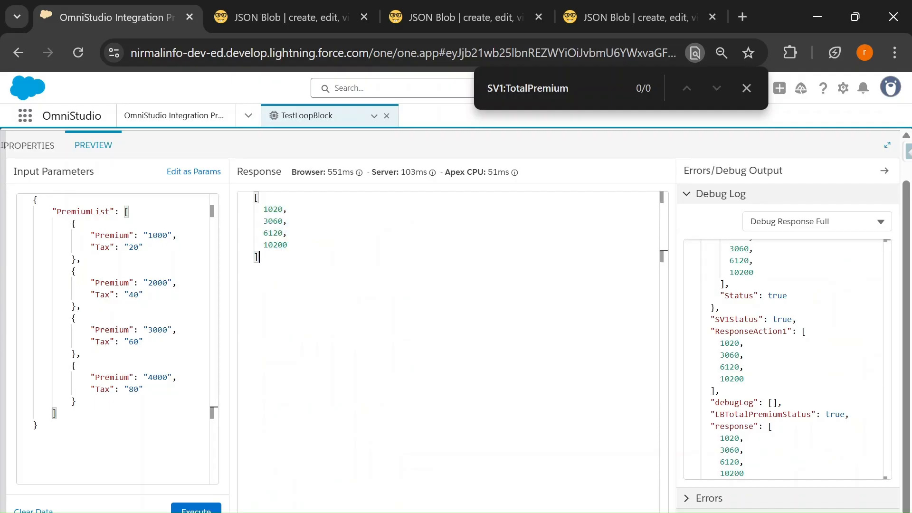
double_click(275, 245)
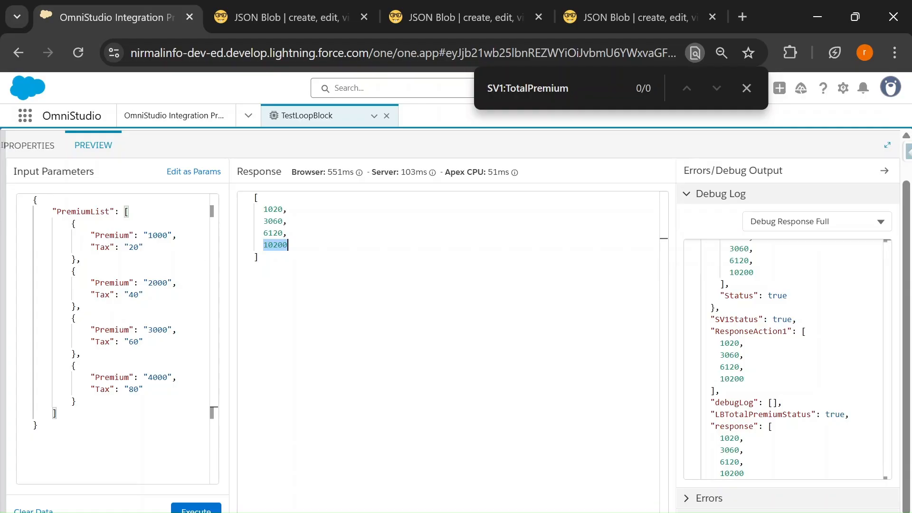
Step: Shorten ResponseAction1's Send JSON Path to TotalPremiumPaid and execute the procedure to return only the final total
left_click(29, 145)
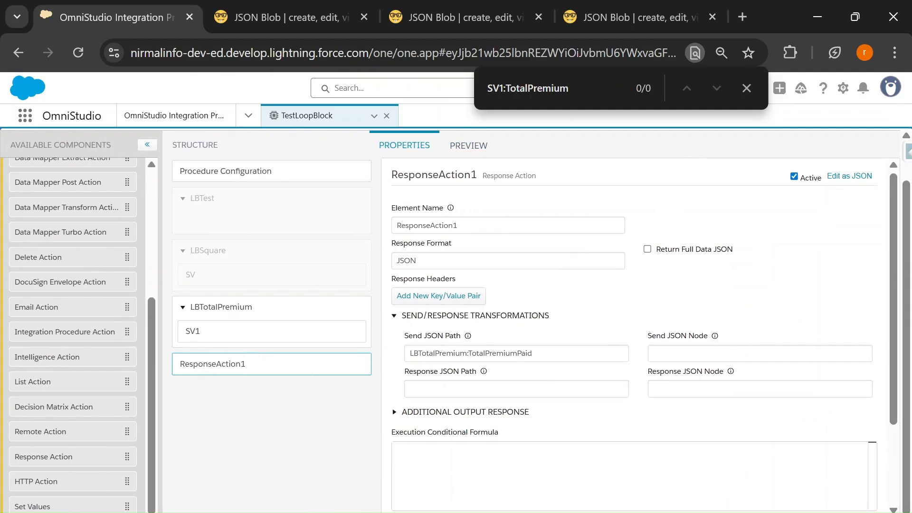
left_click_drag(469, 353, 391, 350)
key("BackSpace")
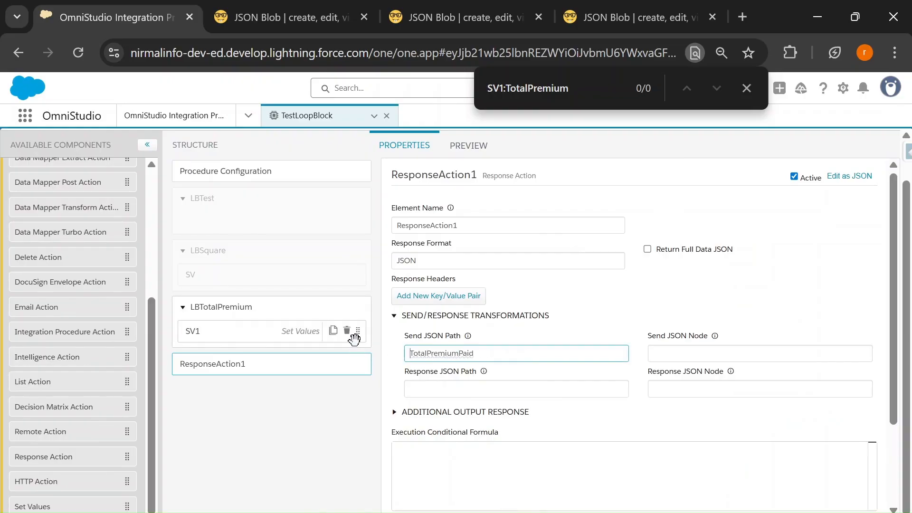
left_click(465, 146)
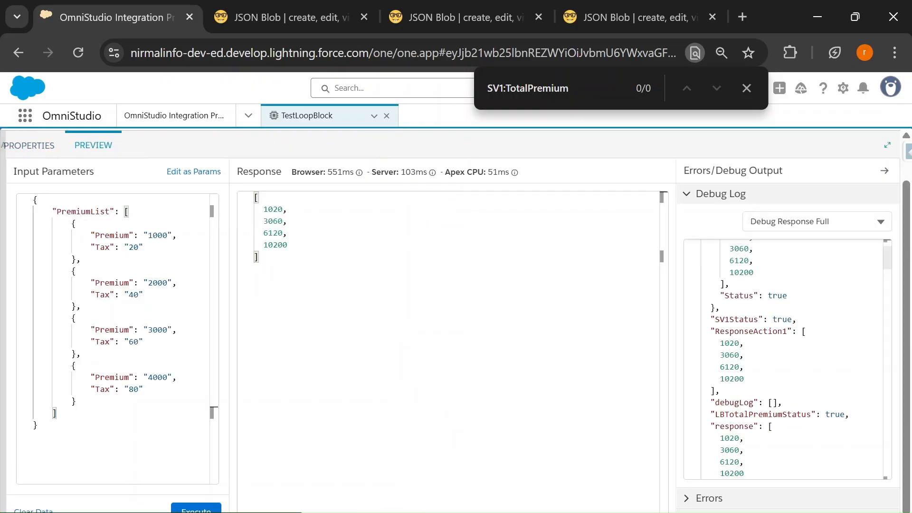
left_click(196, 509)
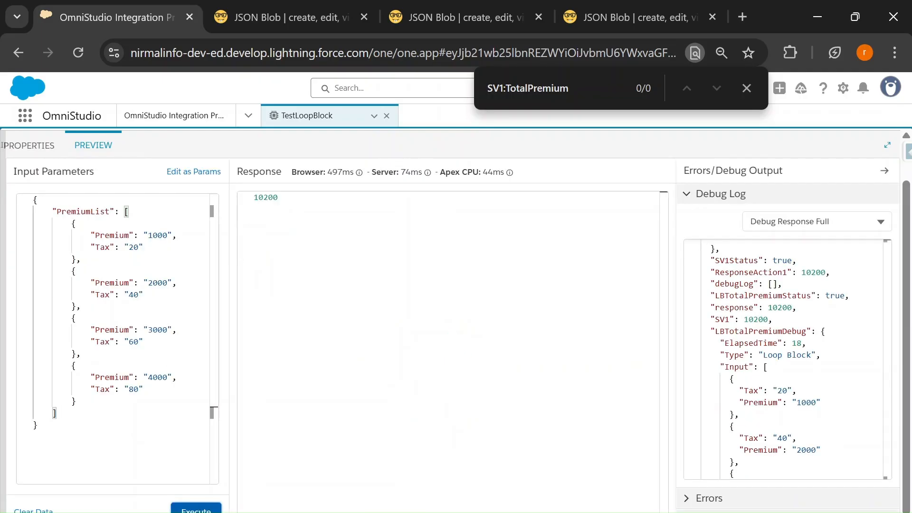
left_click(27, 145)
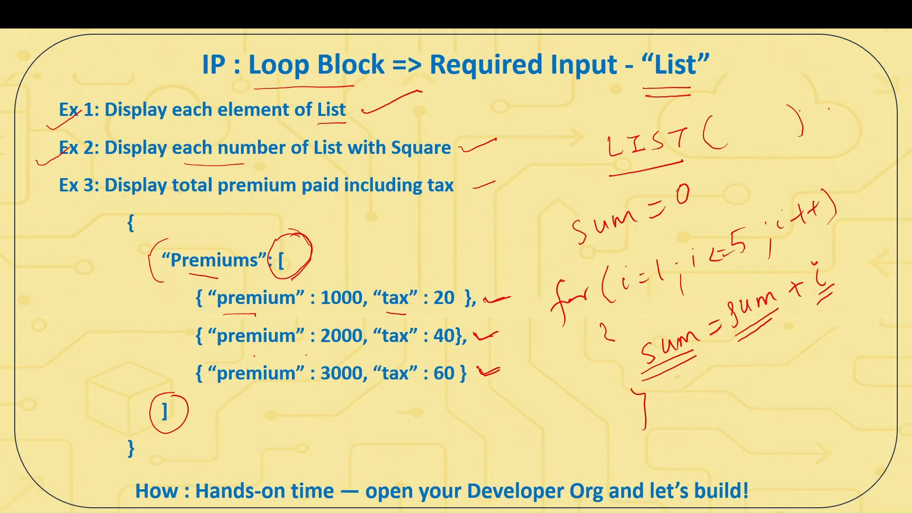
mouse_move(742, 218)
left_mouse_down()
mouse_move(739, 264)
mouse_move(732, 226)
left_mouse_up()
mouse_move(684, 315)
left_mouse_down()
mouse_move(665, 383)
mouse_move(687, 325)
left_mouse_up()
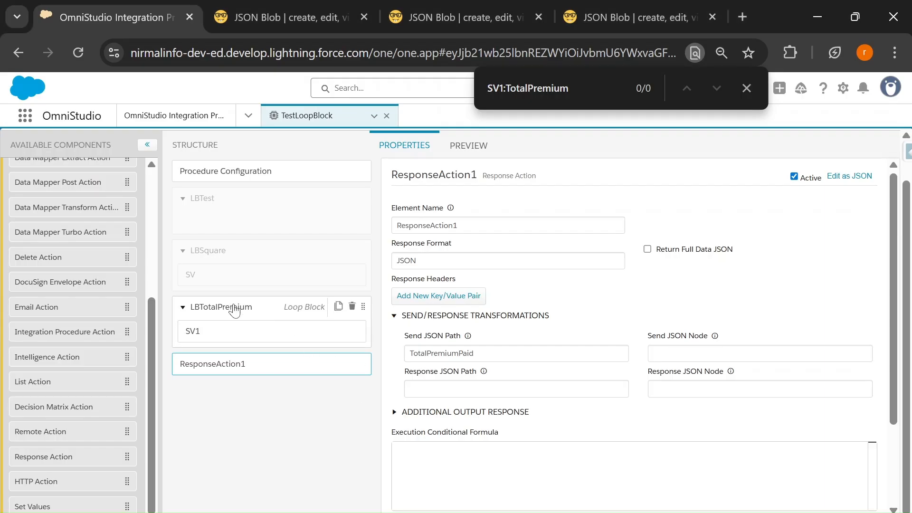
Step: Review the settings of LBTotalPremium, SV1's Response JSON Node and ResponseAction1's Send JSON Path, and compare them with the previewed response
left_click(334, 314)
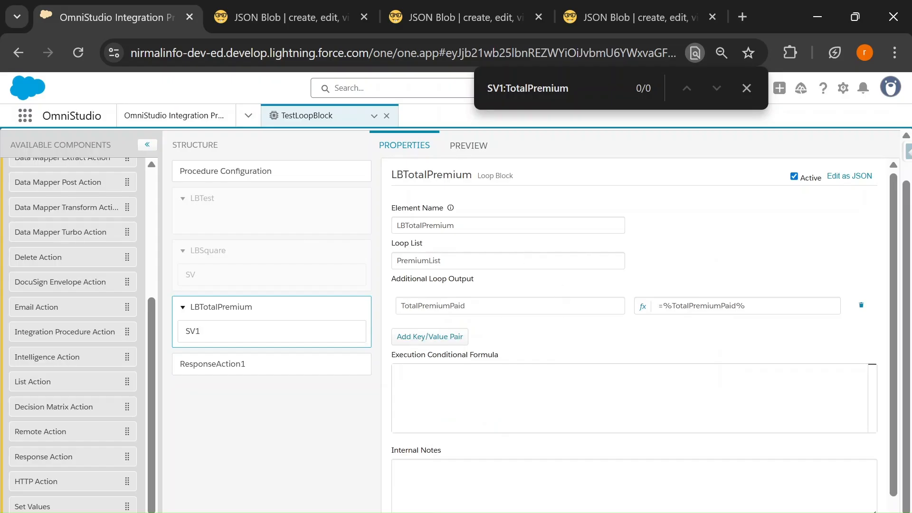
left_click(203, 332)
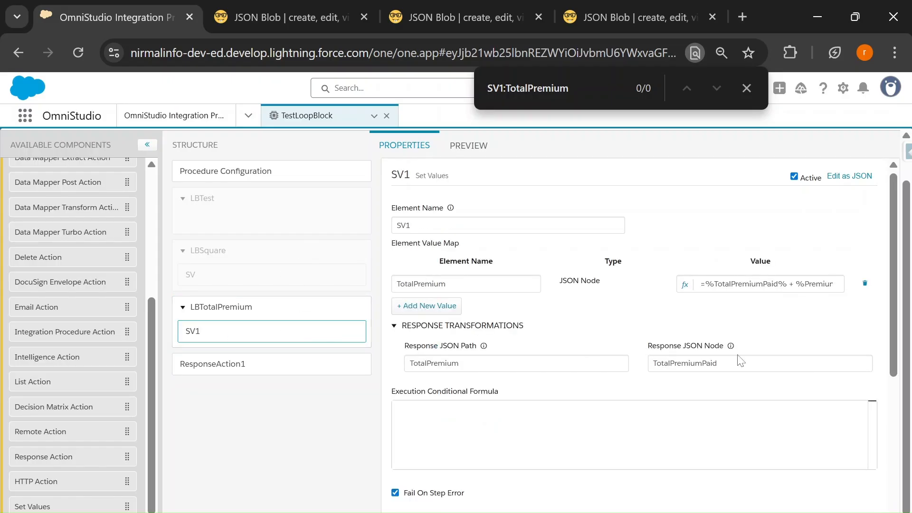
left_click_drag(720, 364, 652, 364)
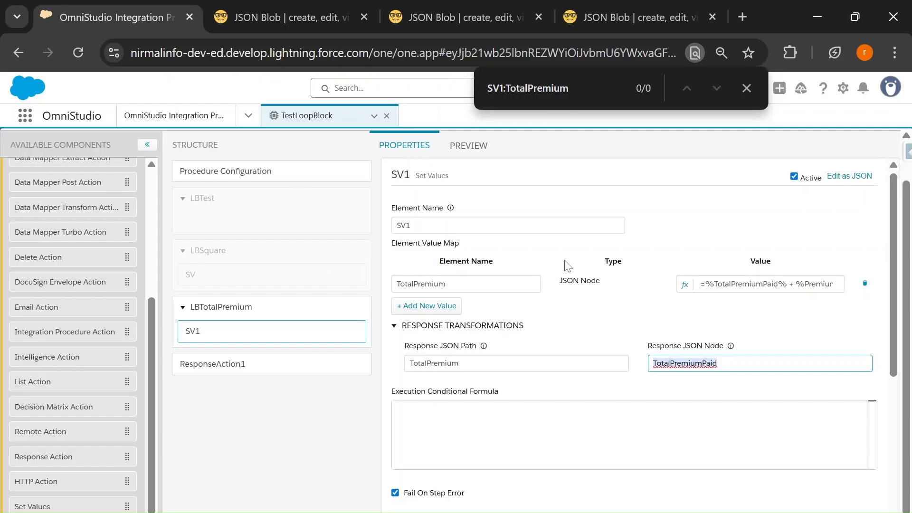
left_click(209, 369)
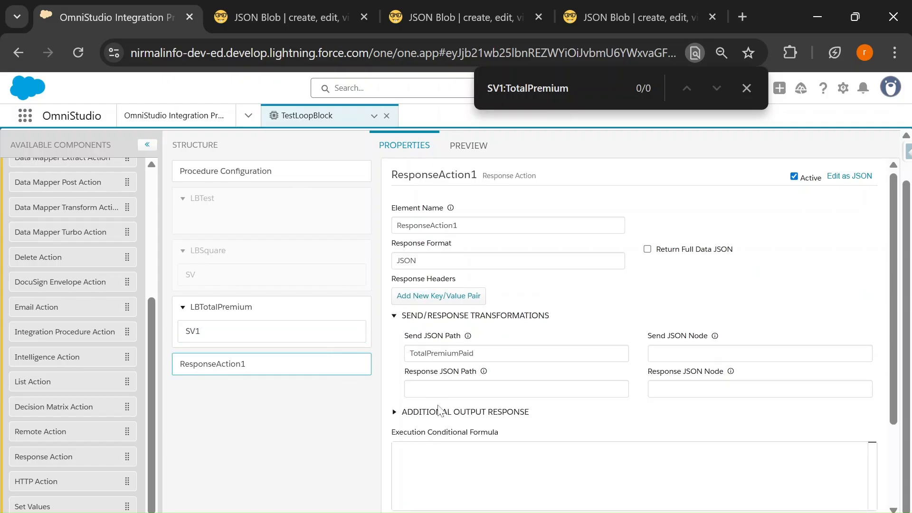
double_click(442, 353)
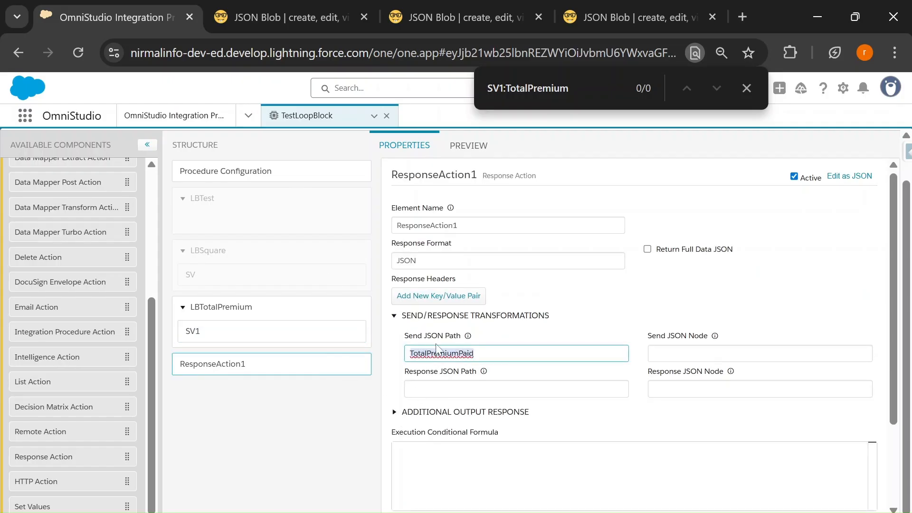
left_click(469, 145)
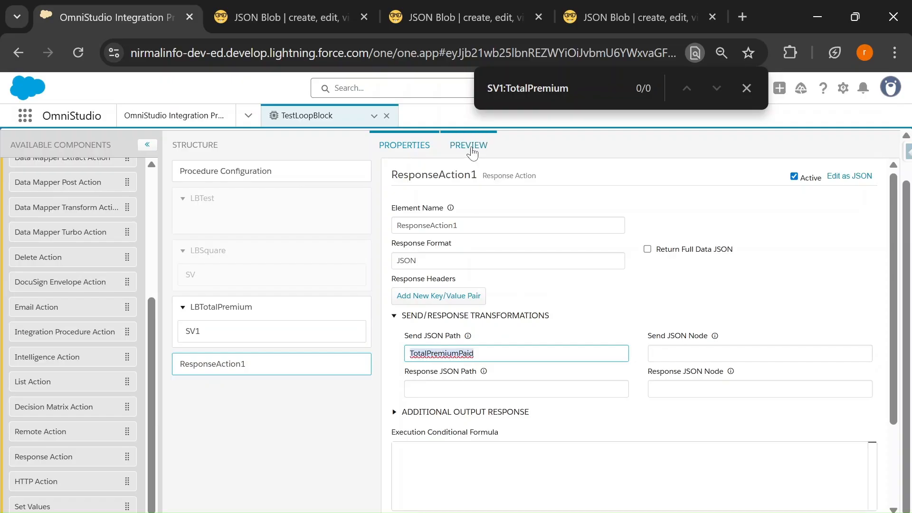
left_click_drag(280, 197, 254, 196)
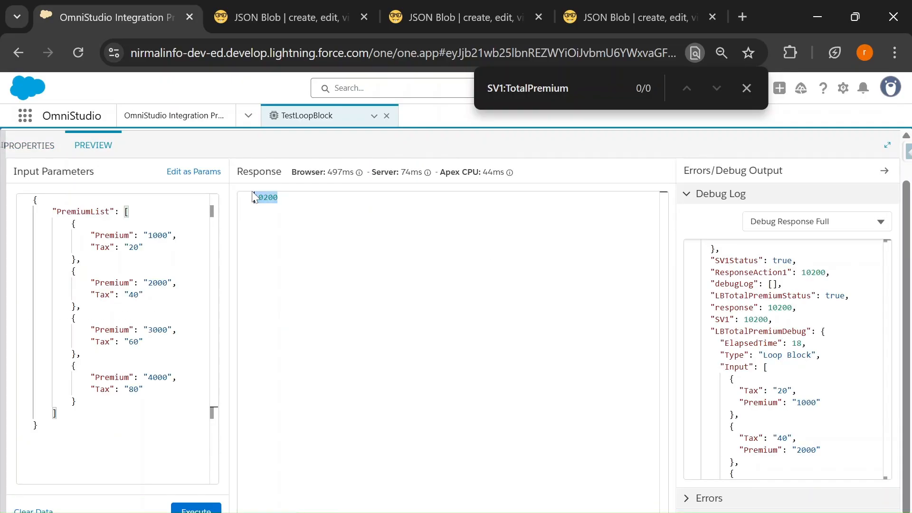
Step: Enable Return Only Additional Output for ResponseAction1 and copy its Send JSON Path value
left_click(27, 147)
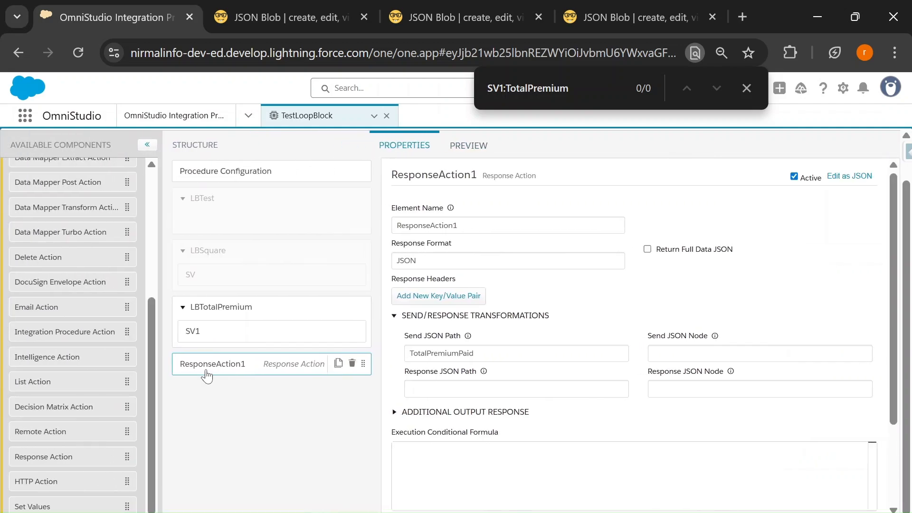
left_click(398, 414)
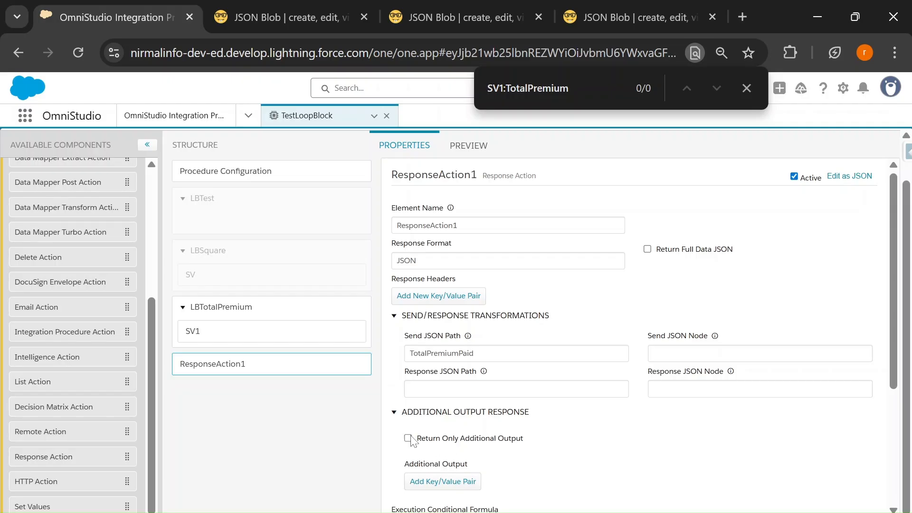
left_click_drag(477, 355, 386, 355)
key("ctrl+c")
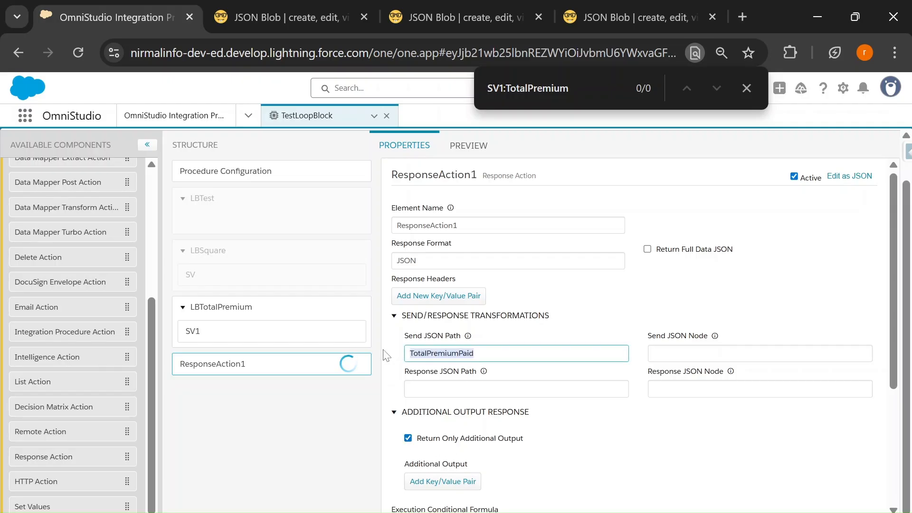
Step: Add the additional output TotalPremiumPaid with the value =%TotalPremiumPaid% to ResponseAction1 and execute the procedure
left_click(470, 483)
scroll(470, 483, "down", 4)
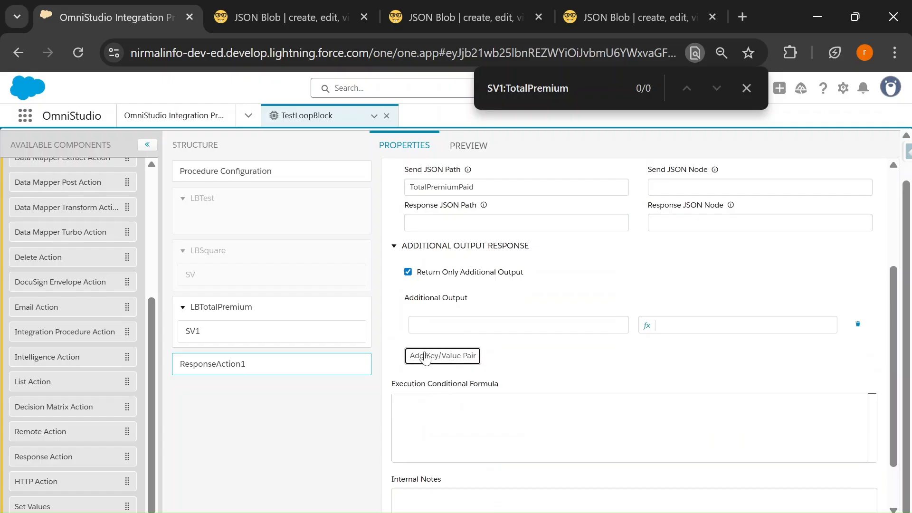
key("ctrl+v")
key("Tab")
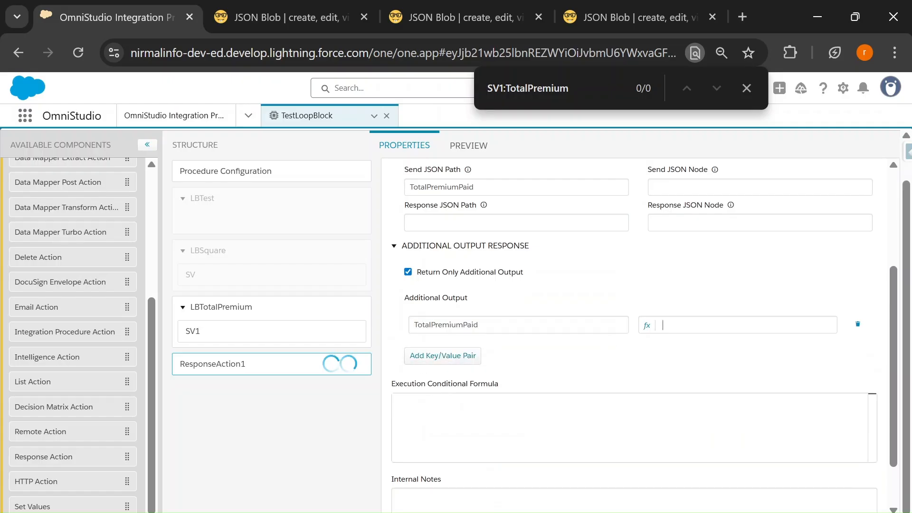
type("=%%")
key("Left")
key("ctrl+v")
left_click(469, 145)
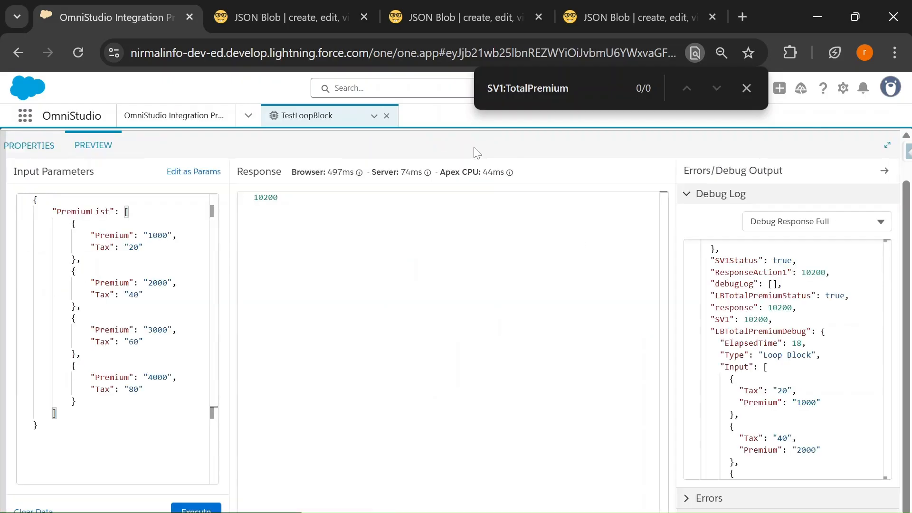
left_click(196, 509)
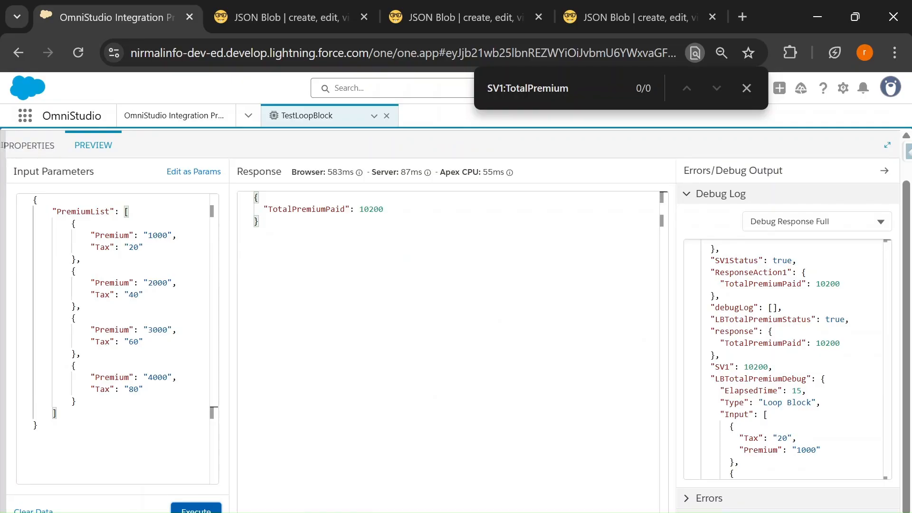
Step: Show the Execution Sequence in the debug log and examine the repeated SV1 runs
left_click(784, 221)
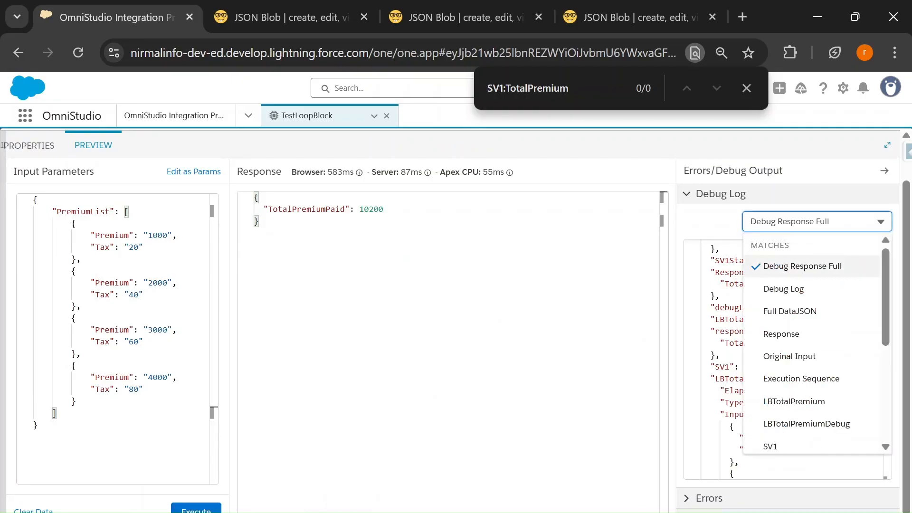
left_click(801, 380)
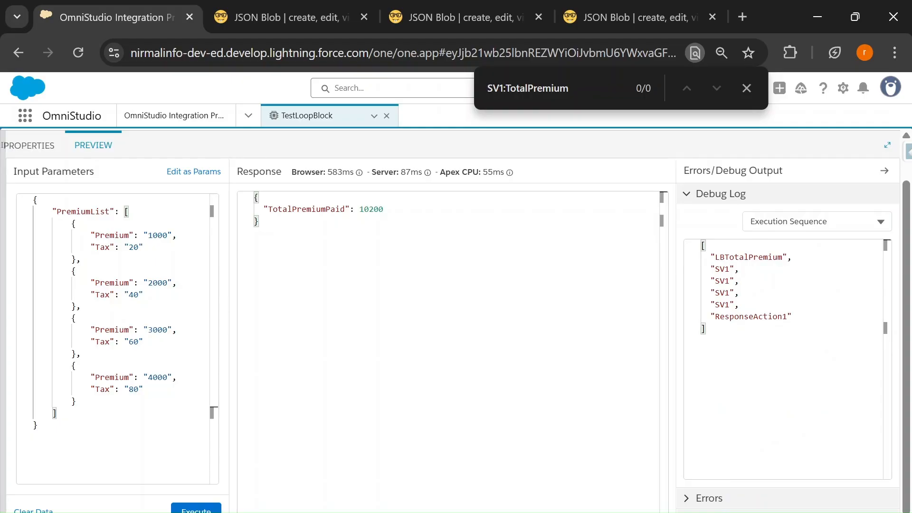
left_click_drag(740, 304, 712, 269)
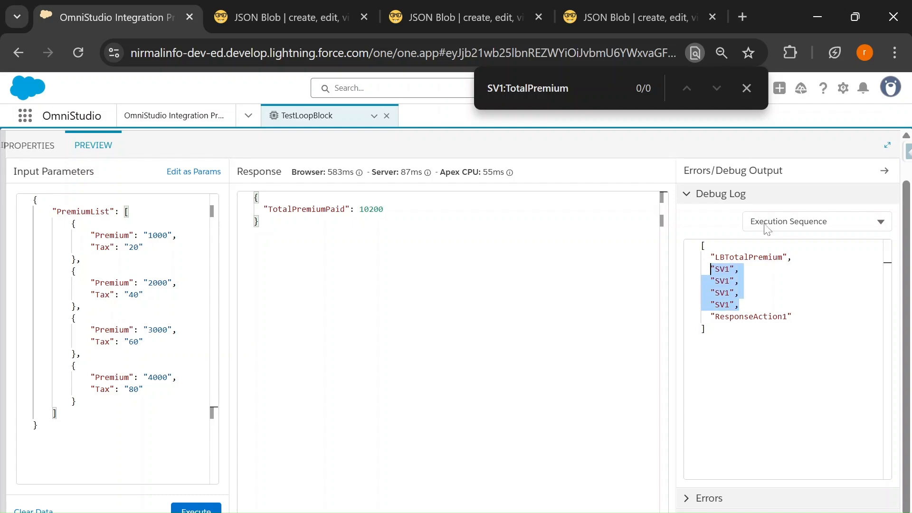
Step: Show the LBTotalPremium debug output and compare each iteration's TotalPremiumPaid with the final response
left_click(808, 222)
left_click(806, 401)
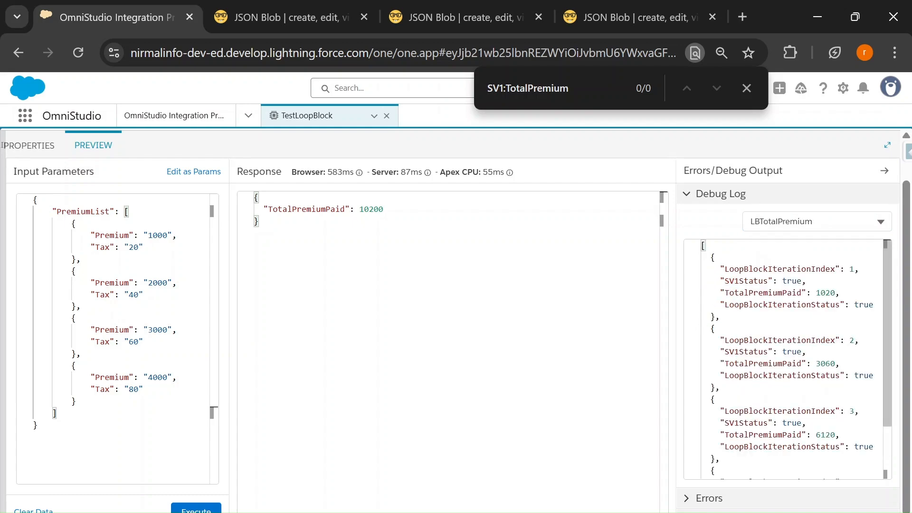
left_click_drag(720, 269, 858, 450)
left_click(716, 462)
left_click_drag(721, 438, 841, 438)
left_click_drag(384, 209, 356, 209)
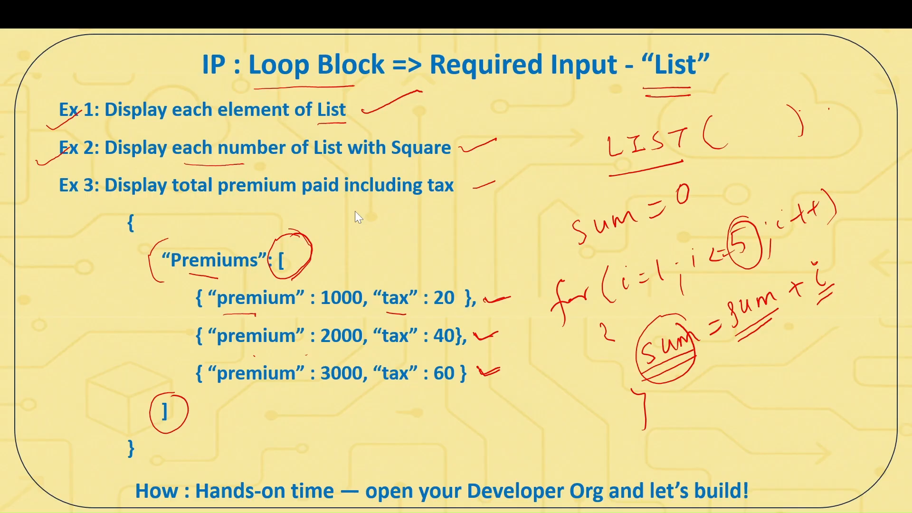